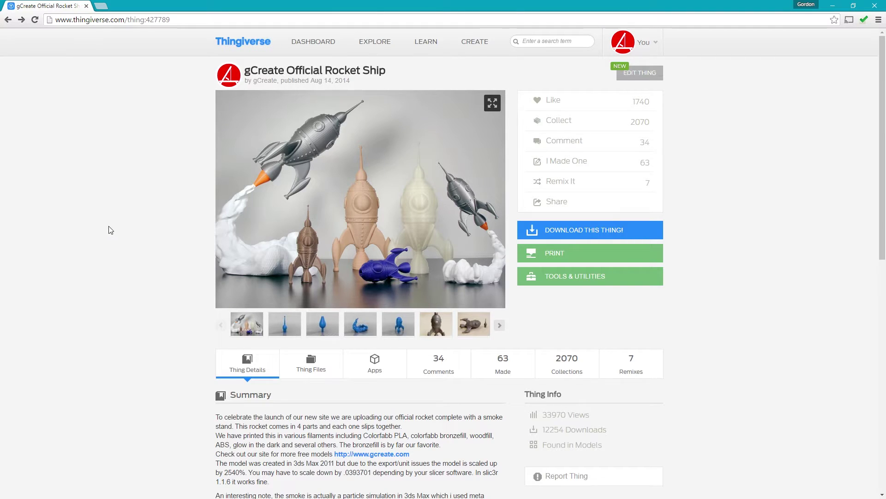
{"action": "left_click_drag", "start_coordinate": [351, 82], "coordinate": [314, 82]}
{"action": "left_click", "coordinate": [115, 189]}
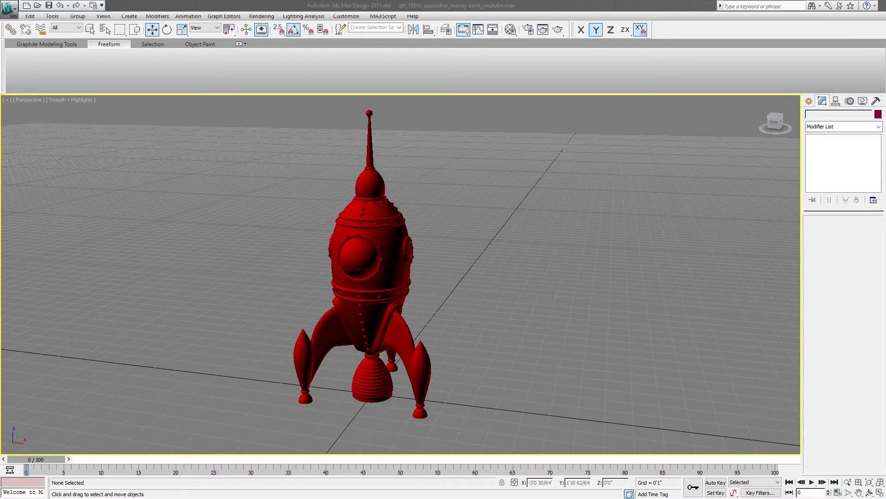
Examine the assembled rocket model as a whole, including its hull, porthole, fins and engine nozzle
{"action": "left_click", "coordinate": [344, 244]}
{"action": "middle_click_drag", "start_coordinate": [344, 243], "coordinate": [371, 283], "text": "alt"}
{"action": "scroll", "coordinate": [371, 282], "scroll_direction": "down", "scroll_amount": 3}
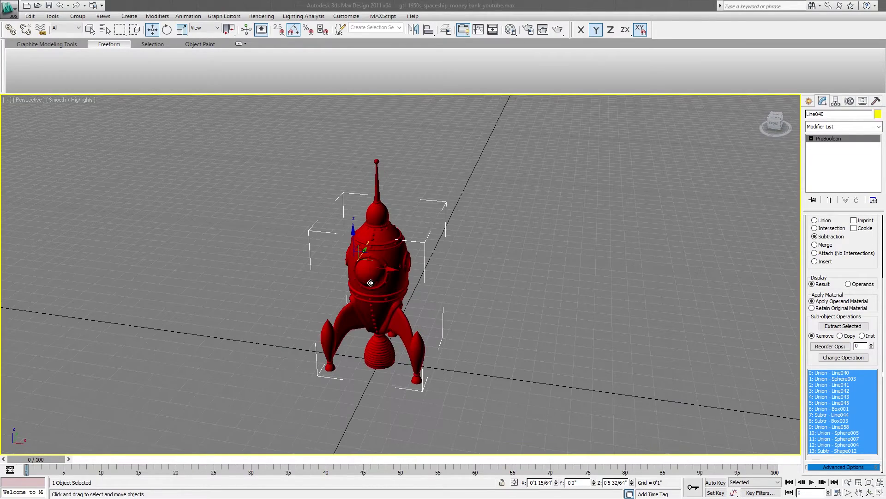
{"action": "middle_click_drag", "start_coordinate": [432, 323], "coordinate": [426, 319]}
{"action": "left_click", "coordinate": [425, 319]}
{"action": "scroll", "coordinate": [383, 314], "scroll_direction": "up", "scroll_amount": 4}
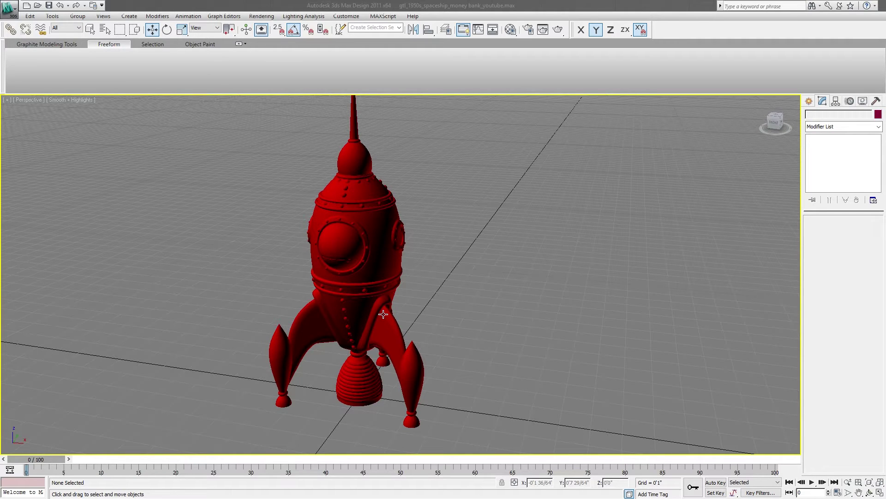
{"action": "middle_click_drag", "start_coordinate": [378, 271], "coordinate": [356, 305]}
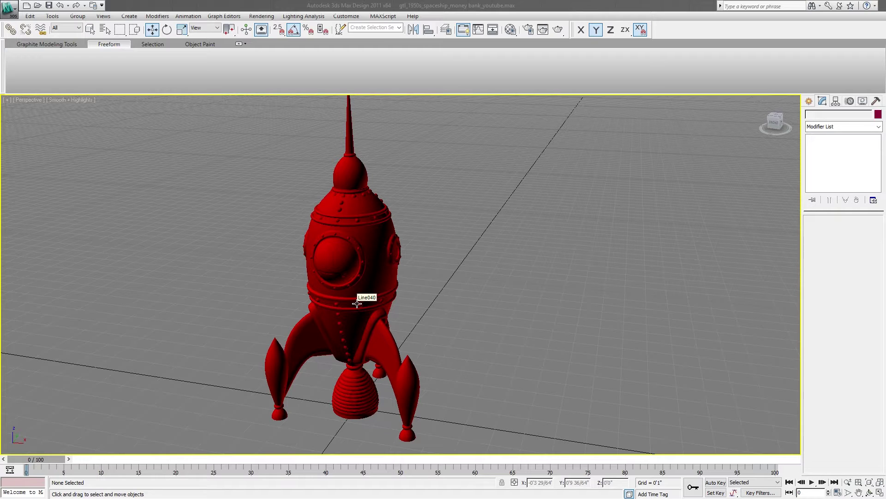
{"action": "scroll", "coordinate": [357, 303], "scroll_direction": "down", "scroll_amount": 4}
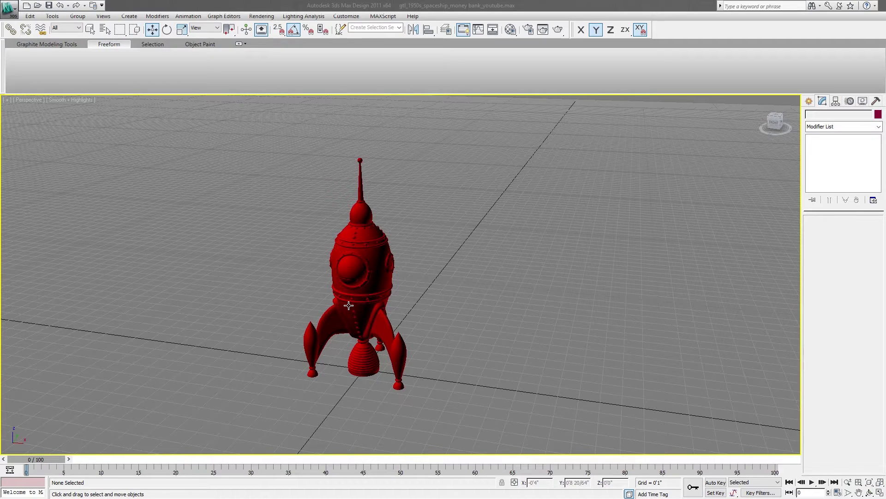
{"action": "middle_click_drag", "start_coordinate": [467, 332], "coordinate": [412, 346]}
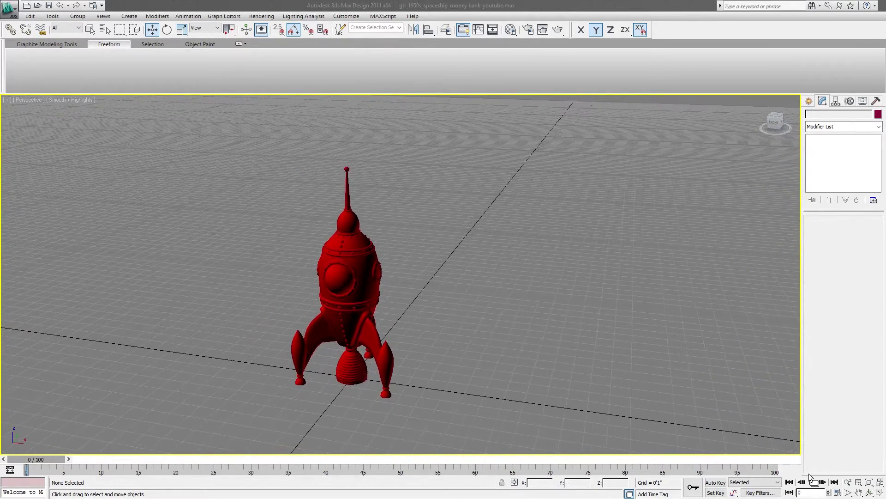
{"action": "left_click", "coordinate": [848, 482]}
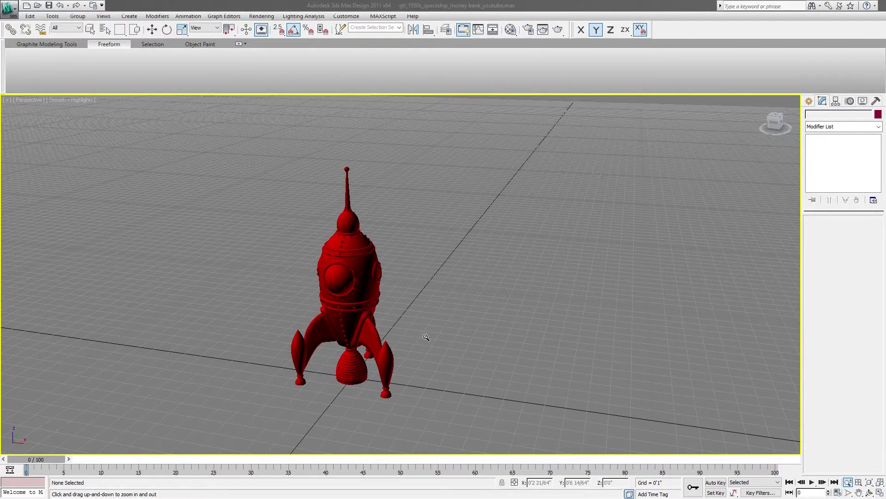
{"action": "left_click_drag", "start_coordinate": [426, 337], "coordinate": [386, 325]}
{"action": "middle_click_drag", "start_coordinate": [387, 327], "coordinate": [375, 342]}
{"action": "key", "text": "w"}
{"action": "left_click", "coordinate": [346, 310]}
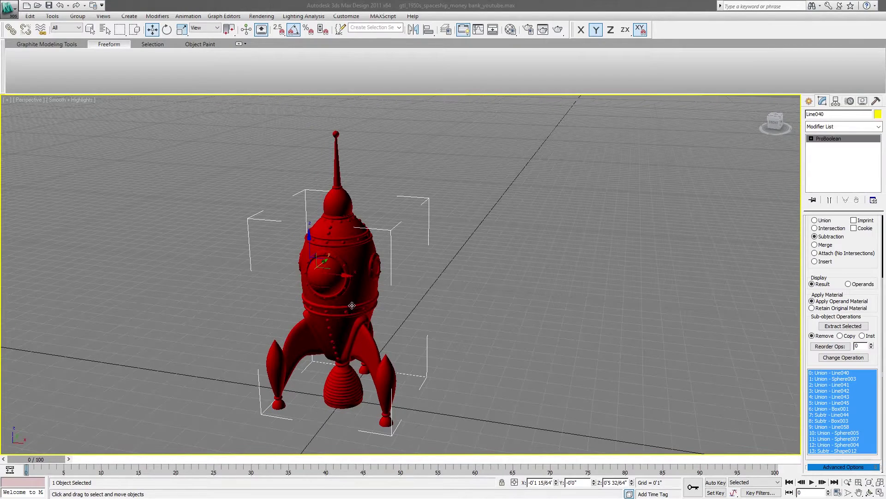
{"action": "left_click", "coordinate": [433, 322]}
{"action": "middle_click_drag", "start_coordinate": [433, 326], "coordinate": [442, 312]}
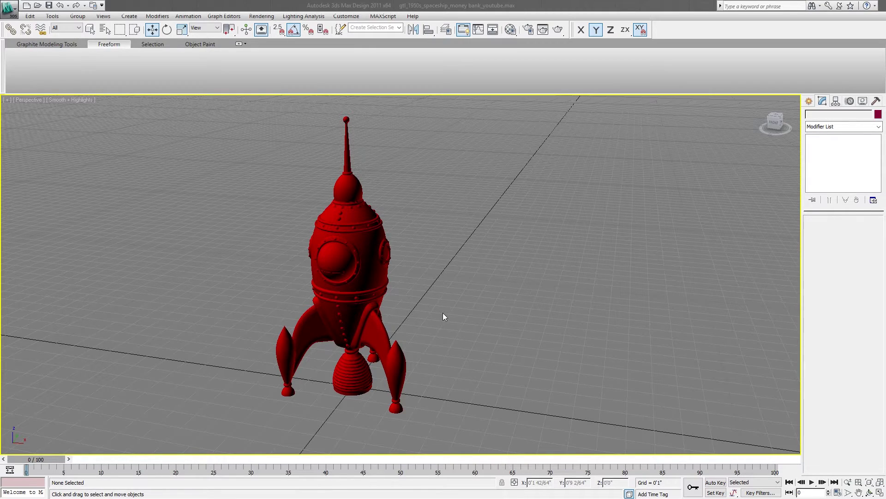
Raise the nose cone straight up off the rocket body by about 7/8 inch, and clear the selection
{"action": "left_click", "coordinate": [339, 286]}
{"action": "middle_click_drag", "start_coordinate": [339, 286], "coordinate": [396, 334], "text": "alt"}
{"action": "left_click", "coordinate": [365, 195]}
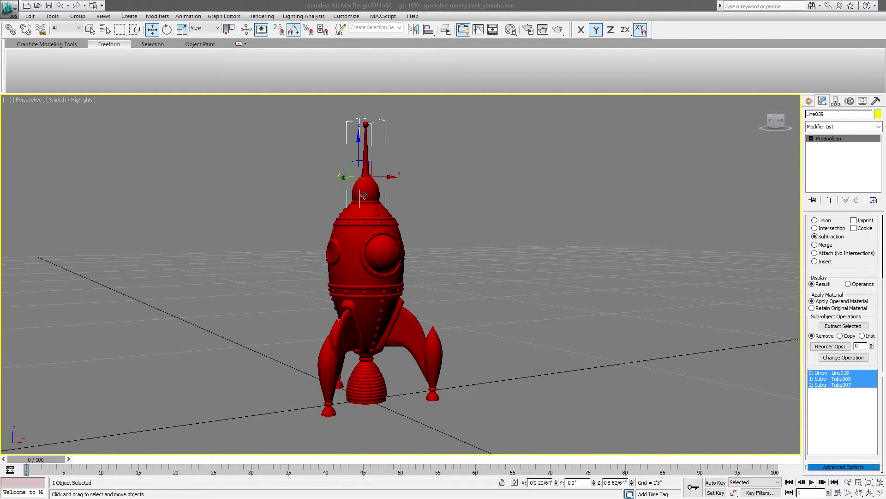
{"action": "left_click_drag", "start_coordinate": [362, 150], "coordinate": [374, 172]}
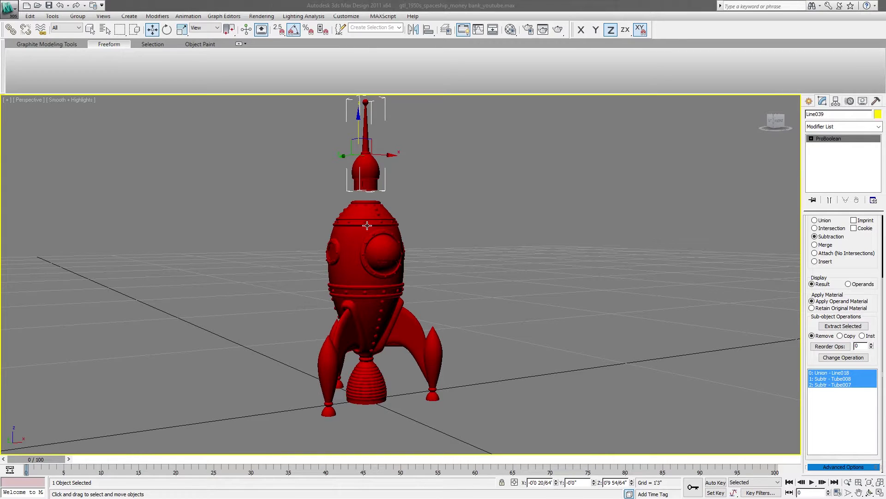
{"action": "middle_click_drag", "start_coordinate": [382, 199], "coordinate": [387, 207]}
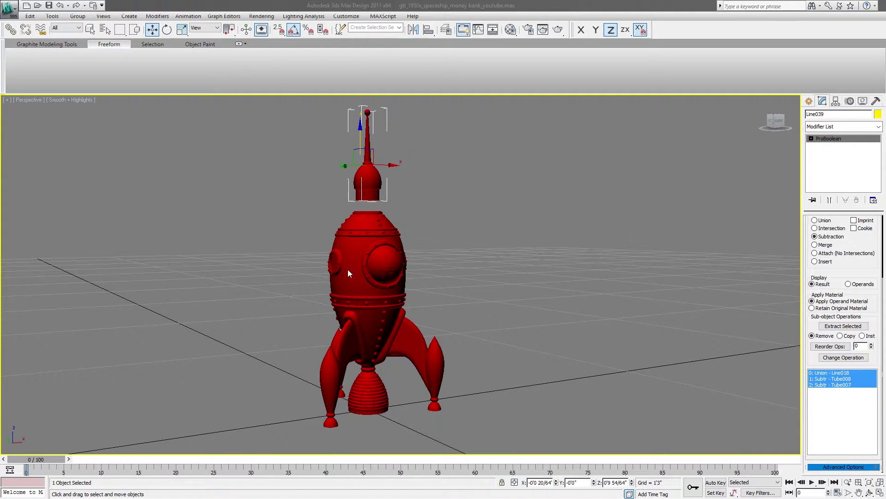
{"action": "middle_click_drag", "start_coordinate": [365, 254], "coordinate": [404, 264], "text": "alt"}
{"action": "left_click", "coordinate": [489, 273]}
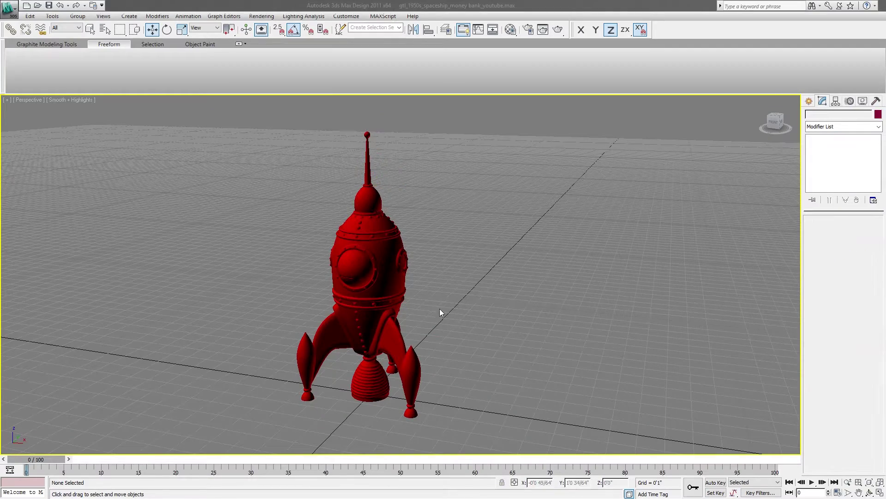
Isolate the rocket body from the rest of the model
{"action": "middle_click_drag", "start_coordinate": [439, 306], "coordinate": [342, 294], "text": "alt"}
{"action": "left_click", "coordinate": [399, 287]}
{"action": "right_click", "coordinate": [365, 259]}
{"action": "left_click", "coordinate": [386, 182]}
Examine the slot in the body's upper hull and the open collar at its top
{"action": "scroll", "coordinate": [411, 299], "scroll_direction": "up", "scroll_amount": 8}
{"action": "middle_click_drag", "start_coordinate": [409, 305], "coordinate": [429, 345]}
{"action": "scroll", "coordinate": [433, 302], "scroll_direction": "down", "scroll_amount": 10}
{"action": "middle_click_drag", "start_coordinate": [422, 298], "coordinate": [353, 278], "text": "alt"}
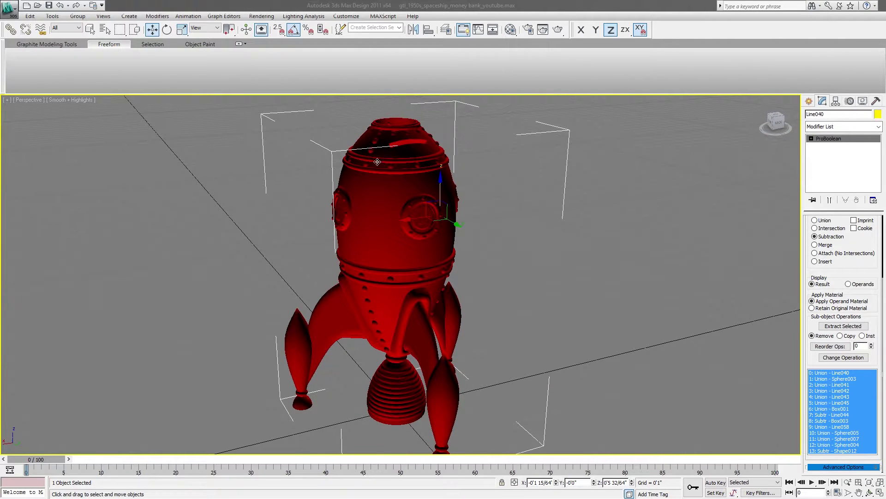
{"action": "middle_click_drag", "start_coordinate": [375, 165], "coordinate": [365, 205]}
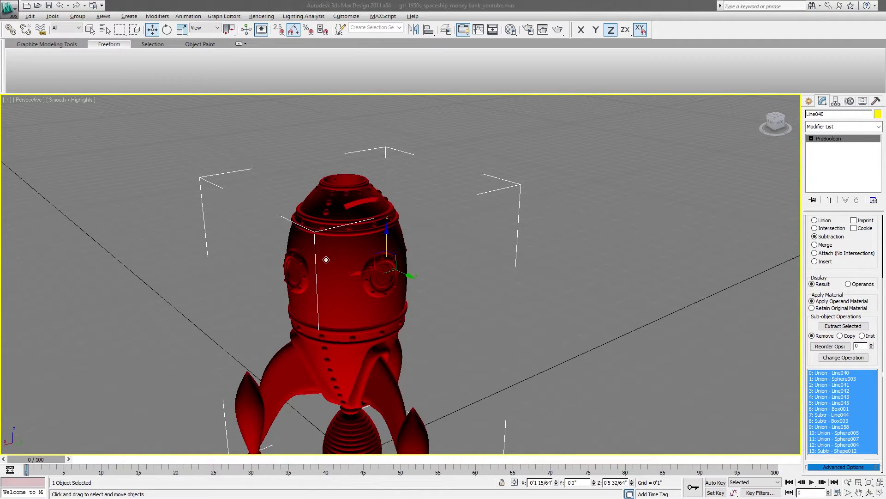
{"action": "middle_click_drag", "start_coordinate": [326, 260], "coordinate": [396, 262], "text": "alt"}
{"action": "middle_click_drag", "start_coordinate": [396, 305], "coordinate": [397, 256]}
{"action": "mouse_move", "coordinate": [321, 285]}
{"action": "middle_mouse_down"}
{"action": "mouse_move", "coordinate": [378, 268]}
{"action": "mouse_move", "coordinate": [296, 277]}
{"action": "mouse_move", "coordinate": [310, 272]}
{"action": "middle_mouse_up"}
{"action": "left_click", "coordinate": [473, 262]}
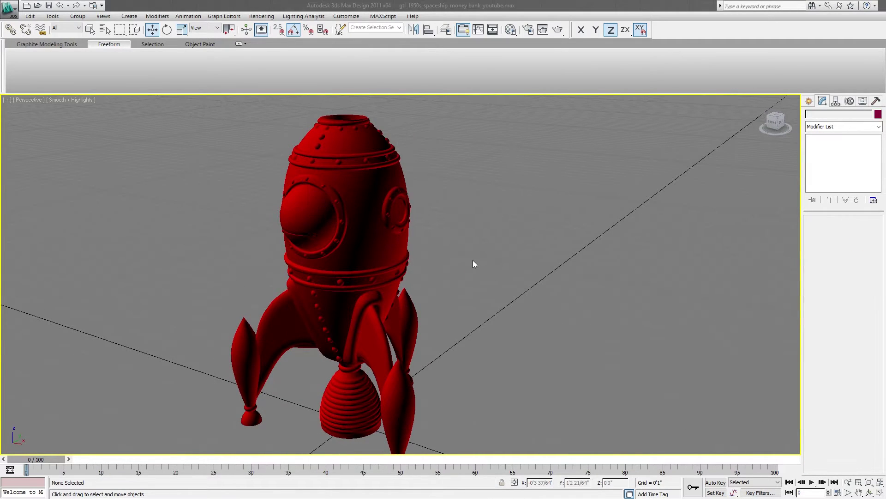
{"action": "scroll", "coordinate": [474, 262], "scroll_direction": "down", "scroll_amount": 3}
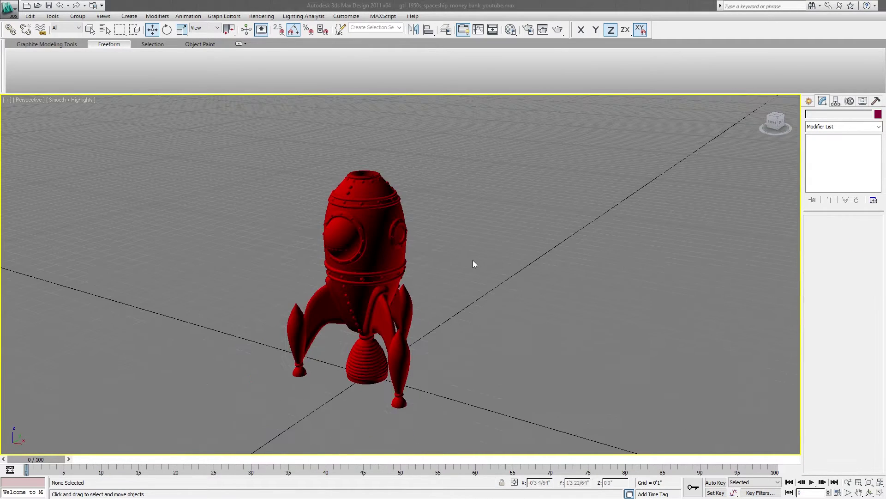
Examine the isolated body's lower hull, fins and engine nozzle from several angles, and end the isolation
{"action": "left_click", "coordinate": [364, 243]}
{"action": "middle_click_drag", "start_coordinate": [353, 268], "coordinate": [302, 305]}
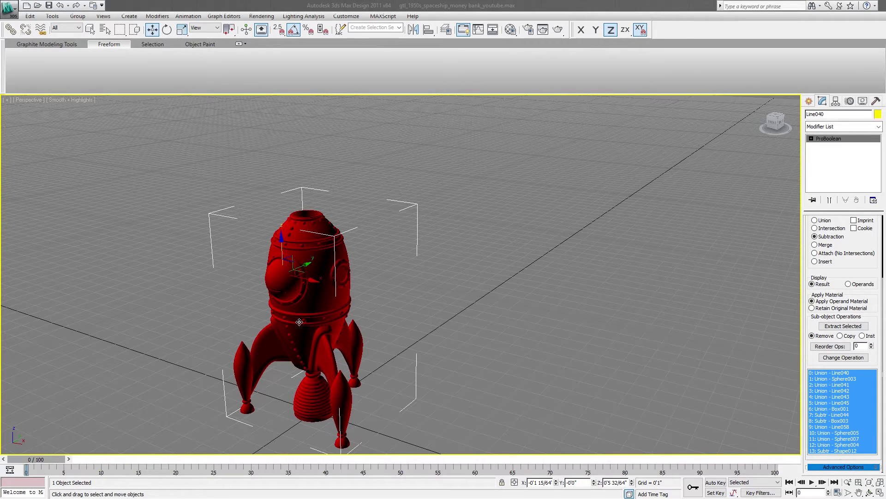
{"action": "middle_click_drag", "start_coordinate": [299, 322], "coordinate": [385, 249], "text": "alt"}
{"action": "scroll", "coordinate": [313, 310], "scroll_direction": "up", "scroll_amount": 3}
{"action": "scroll", "coordinate": [341, 302], "scroll_direction": "up", "scroll_amount": 2}
{"action": "scroll", "coordinate": [364, 322], "scroll_direction": "up", "scroll_amount": 2}
{"action": "left_click", "coordinate": [414, 301]}
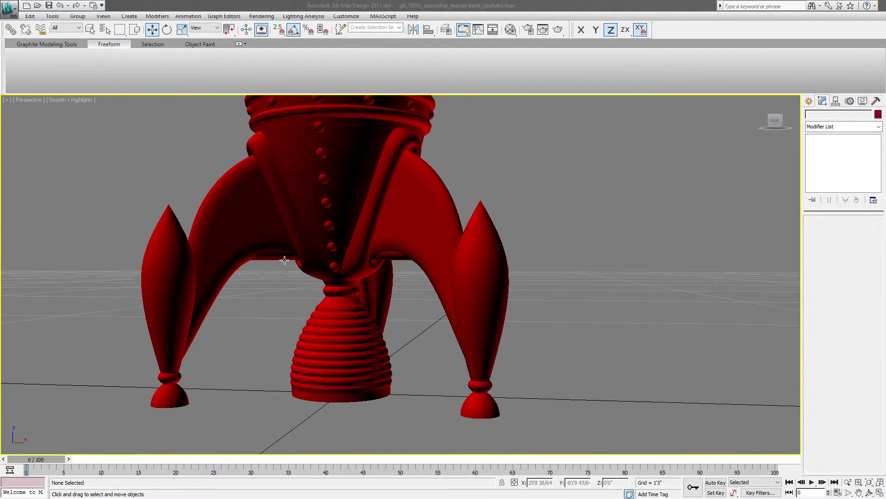
{"action": "middle_click_drag", "start_coordinate": [346, 259], "coordinate": [392, 261], "text": "alt"}
{"action": "middle_click_drag", "start_coordinate": [313, 254], "coordinate": [342, 337]}
{"action": "scroll", "coordinate": [341, 337], "scroll_direction": "down", "scroll_amount": 5}
{"action": "middle_click_drag", "start_coordinate": [357, 266], "coordinate": [287, 296]}
{"action": "middle_click_drag", "start_coordinate": [287, 296], "coordinate": [298, 307], "text": "alt"}
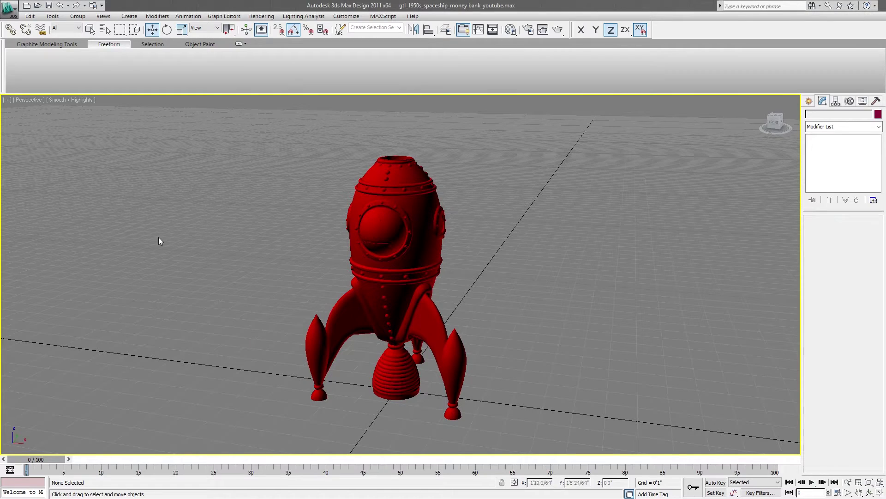
{"action": "middle_click_drag", "start_coordinate": [159, 255], "coordinate": [141, 262]}
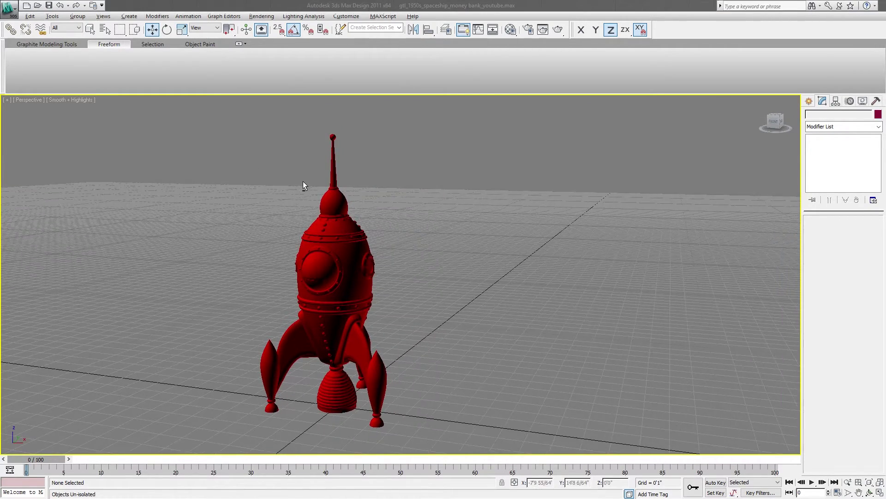
In the front view, raise the nose cone straight up off the body to a Z position of about 0'10 11/64"
{"action": "middle_click_drag", "start_coordinate": [302, 180], "coordinate": [316, 219], "text": "alt"}
{"action": "left_click", "coordinate": [314, 183]}
{"action": "scroll", "coordinate": [332, 184], "scroll_direction": "up", "scroll_amount": 2}
{"action": "middle_click_drag", "start_coordinate": [276, 159], "coordinate": [312, 210]}
{"action": "key", "text": "f"}
{"action": "key", "text": "z"}
{"action": "scroll", "coordinate": [313, 211], "scroll_direction": "down", "scroll_amount": 3}
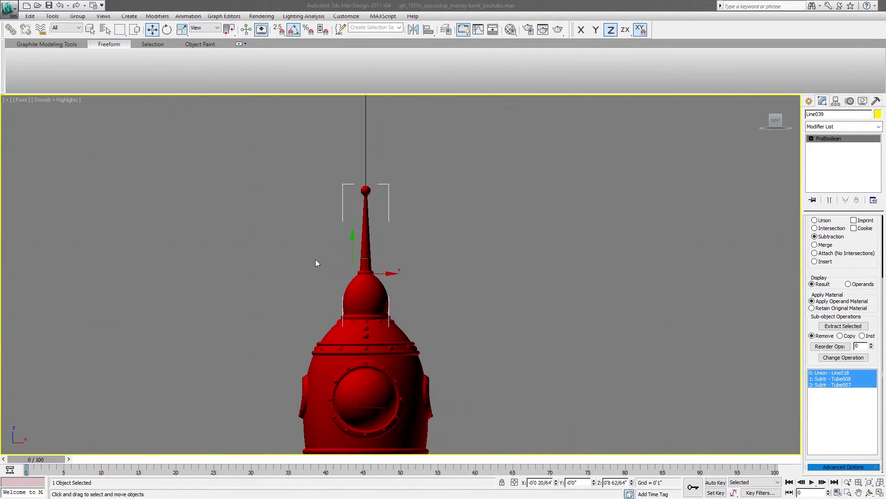
{"action": "middle_click_drag", "start_coordinate": [311, 257], "coordinate": [259, 215]}
{"action": "scroll", "coordinate": [299, 226], "scroll_direction": "up", "scroll_amount": 2}
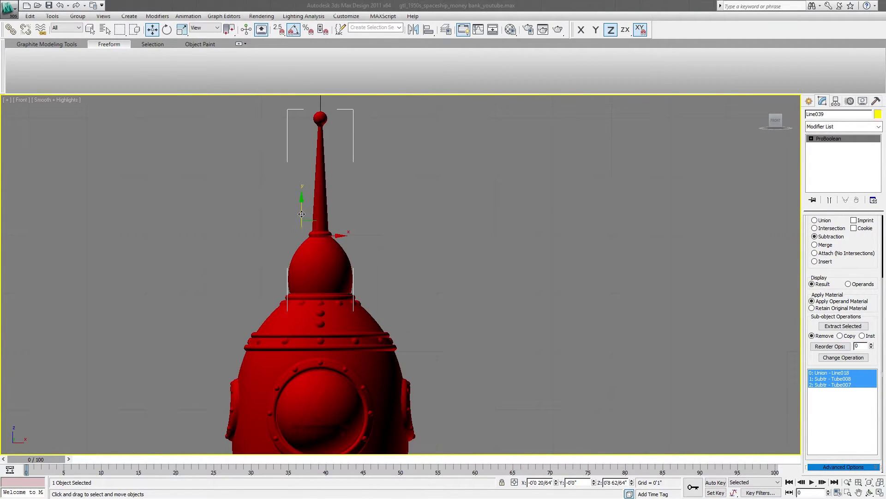
{"action": "left_click_drag", "start_coordinate": [302, 214], "coordinate": [297, 155]}
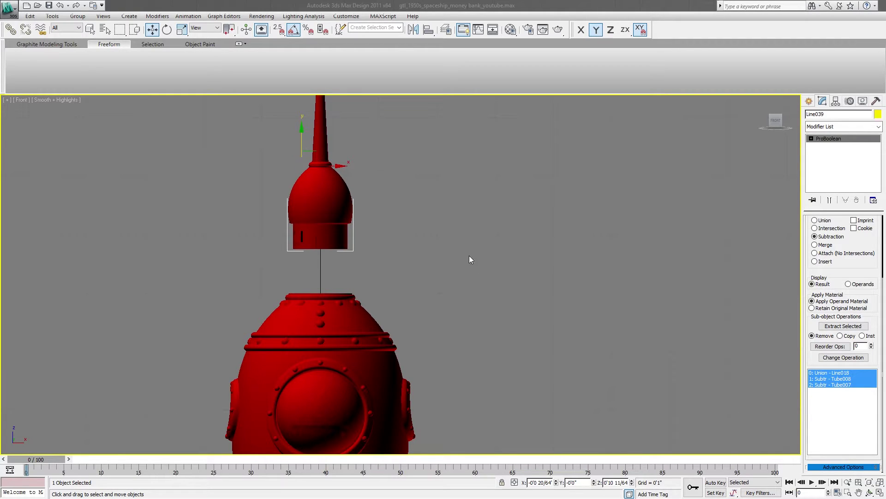
Show edged faces and examine the locking groove in the nose cone's base and the body's collar in perspective
{"action": "key", "text": "F4"}
{"action": "left_click", "coordinate": [374, 238]}
{"action": "scroll", "coordinate": [320, 230], "scroll_direction": "up", "scroll_amount": 2}
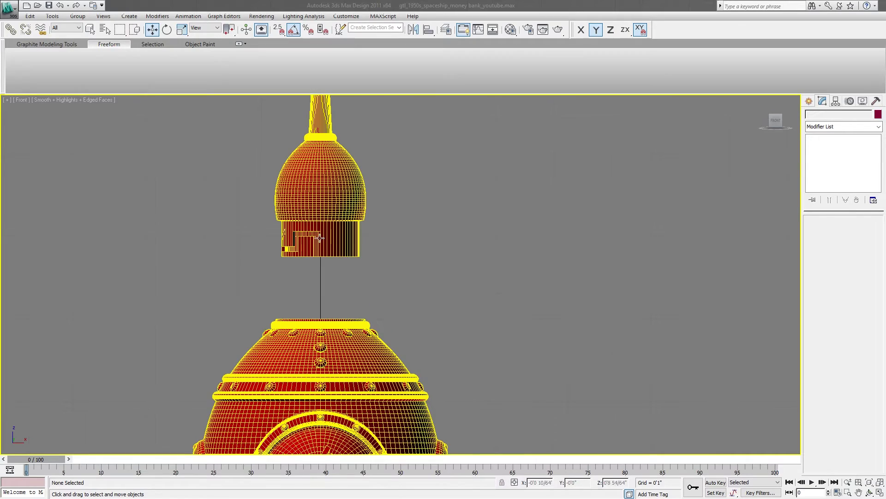
{"action": "left_click", "coordinate": [315, 244]}
{"action": "middle_click_drag", "start_coordinate": [318, 247], "coordinate": [369, 203]}
{"action": "key", "text": "p"}
{"action": "middle_click_drag", "start_coordinate": [370, 272], "coordinate": [381, 112], "text": "alt"}
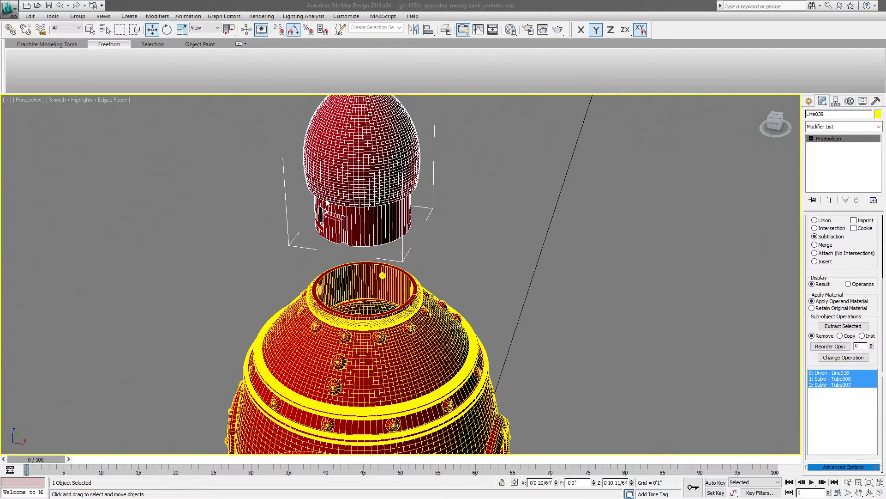
{"action": "middle_click_drag", "start_coordinate": [341, 189], "coordinate": [345, 161], "text": "alt"}
Try seating the nose cone in the body's collar and lifting it partway out again
{"action": "left_click_drag", "start_coordinate": [352, 134], "coordinate": [367, 220]}
{"action": "key", "text": "e"}
{"action": "left_click_drag", "start_coordinate": [227, 34], "coordinate": [229, 76]}
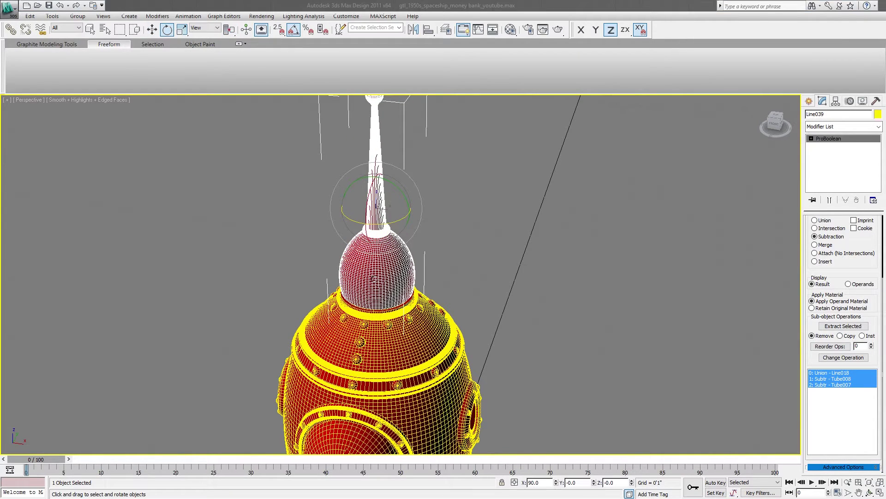
{"action": "right_click", "coordinate": [381, 214]}
{"action": "left_click", "coordinate": [384, 225]}
{"action": "left_click_drag", "start_coordinate": [354, 207], "coordinate": [351, 194]}
{"action": "right_click", "coordinate": [349, 192]}
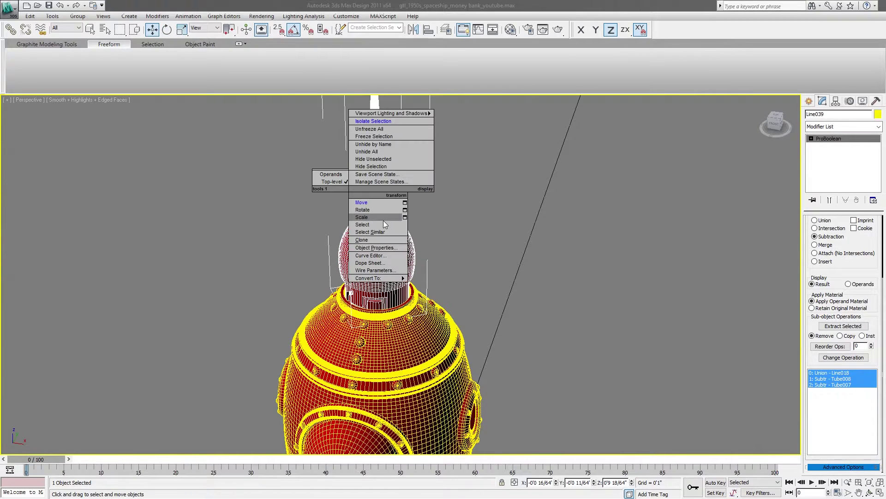
Try rotating the nose cone in the collar, and undo the trial rotations and moves
{"action": "left_click", "coordinate": [364, 209]}
{"action": "left_click_drag", "start_coordinate": [380, 208], "coordinate": [393, 204]}
{"action": "key", "text": "ctrl+z"}
{"action": "right_click", "coordinate": [393, 204]}
{"action": "left_click", "coordinate": [405, 213]}
{"action": "key", "text": "ctrl+z"}
{"action": "key", "text": "ctrl+z"}
{"action": "key", "text": "ctrl+z"}
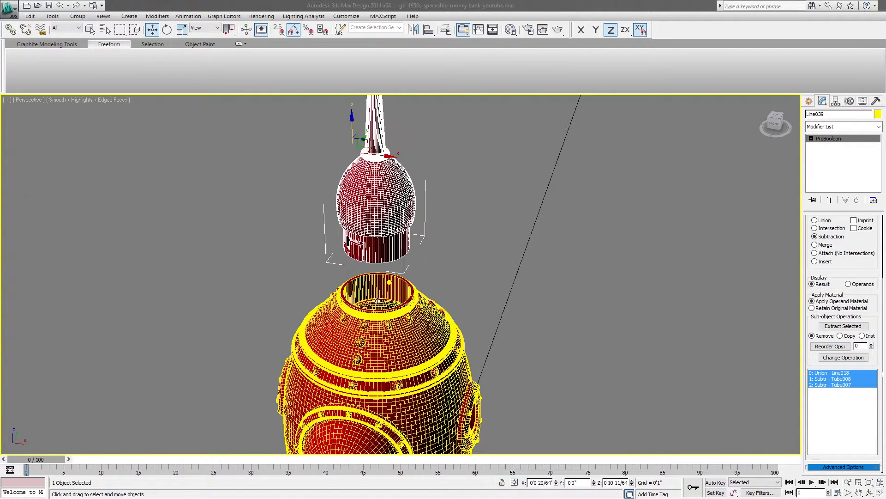
Turn off the edged-face display so the separated nose cone and body are shown smooth-shaded
{"action": "middle_click_drag", "start_coordinate": [388, 293], "coordinate": [367, 321]}
{"action": "left_click", "coordinate": [460, 256]}
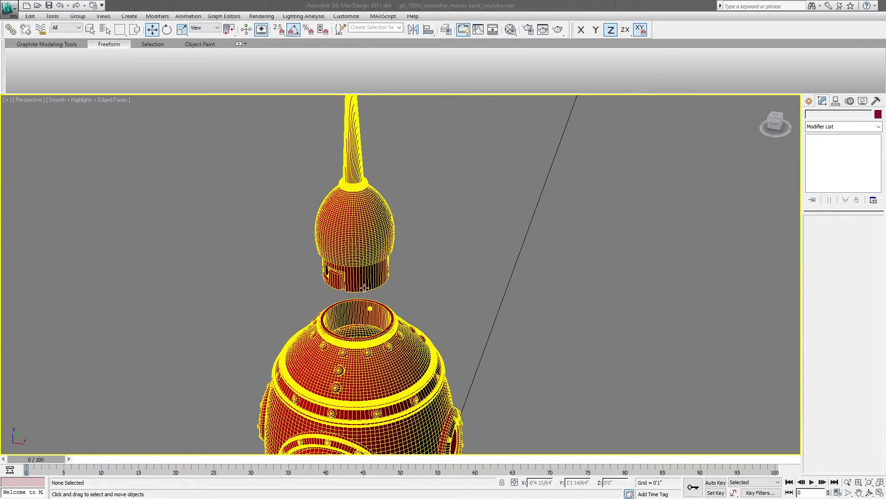
{"action": "middle_click_drag", "start_coordinate": [391, 348], "coordinate": [398, 208]}
{"action": "scroll", "coordinate": [398, 208], "scroll_direction": "down", "scroll_amount": 3}
{"action": "middle_click_drag", "start_coordinate": [408, 300], "coordinate": [368, 240]}
{"action": "scroll", "coordinate": [367, 239], "scroll_direction": "down", "scroll_amount": 5}
{"action": "scroll", "coordinate": [421, 263], "scroll_direction": "up", "scroll_amount": 3}
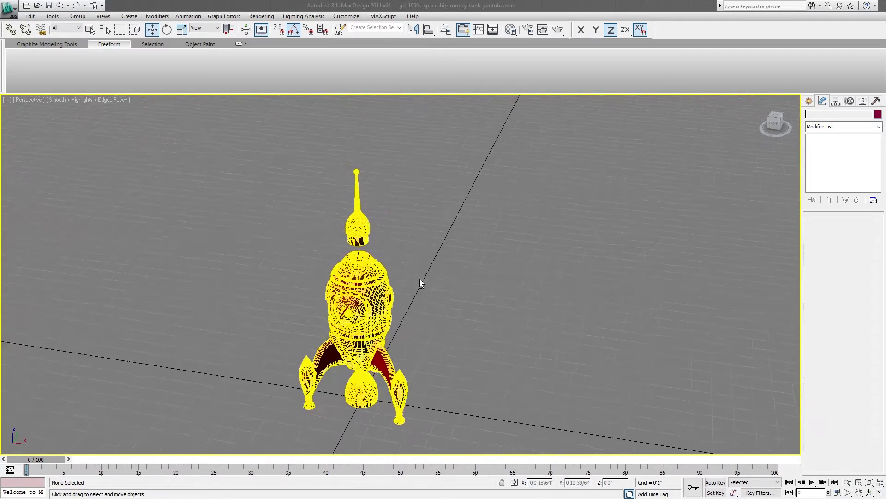
{"action": "middle_click_drag", "start_coordinate": [421, 280], "coordinate": [439, 240]}
{"action": "key", "text": "F3"}
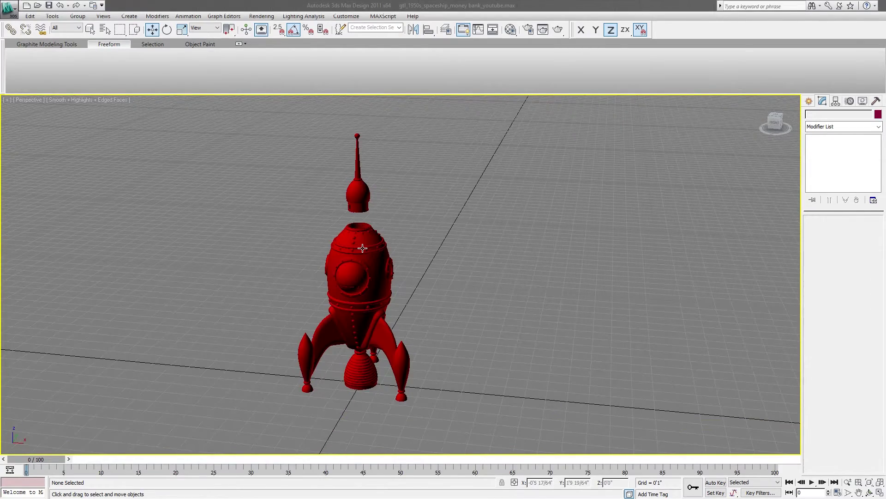
{"action": "left_click", "coordinate": [362, 249]}
{"action": "key", "text": "F4"}
{"action": "middle_click_drag", "start_coordinate": [362, 248], "coordinate": [408, 284], "text": "alt"}
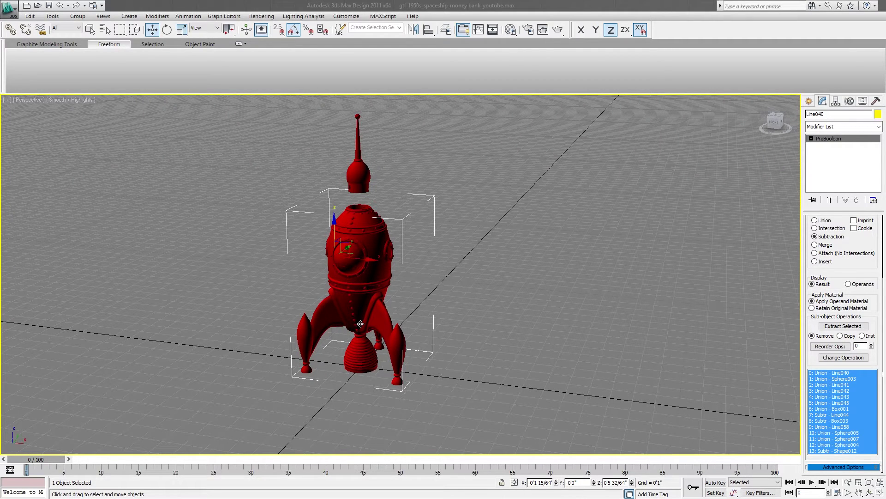
Select the rocket body below the raised nose cone
{"action": "left_click", "coordinate": [479, 317]}
{"action": "left_click", "coordinate": [361, 263]}
{"action": "middle_click_drag", "start_coordinate": [500, 302], "coordinate": [522, 314], "text": "alt"}
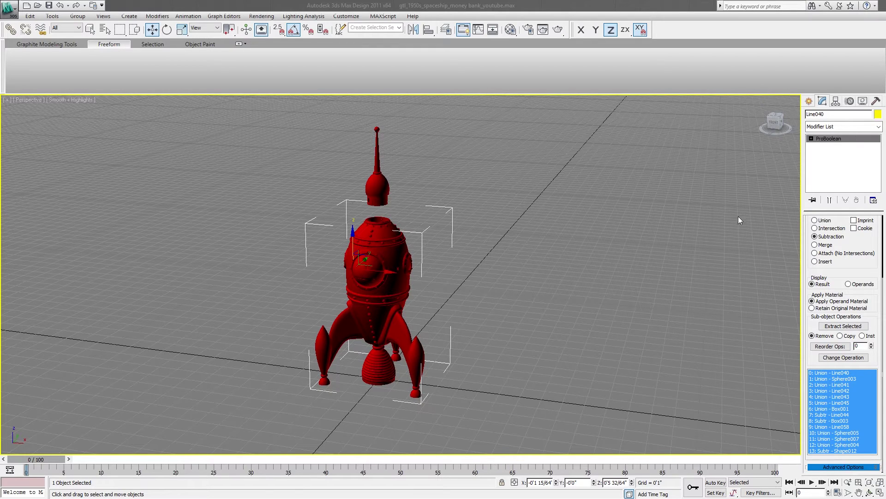
{"action": "middle_click_drag", "start_coordinate": [542, 287], "coordinate": [512, 272]}
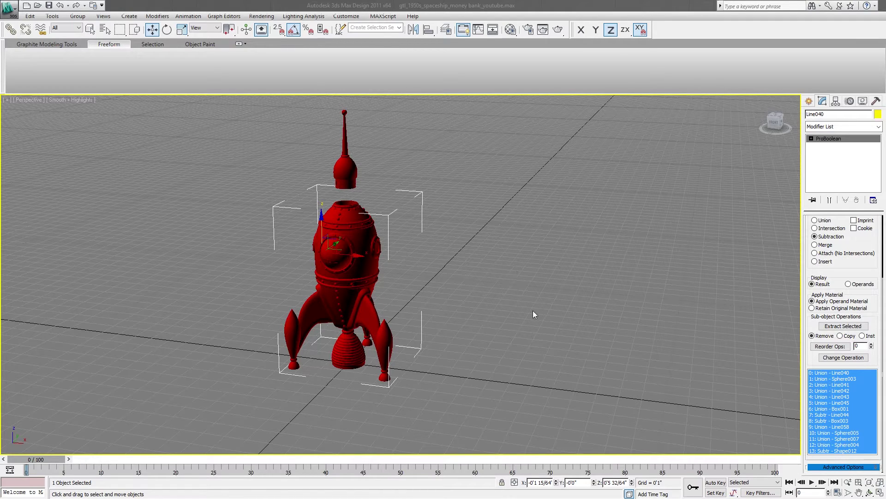
Examine the operand list of the rocket body's ProBoolean, starting from the base operand Line040
{"action": "left_click", "coordinate": [828, 372]}
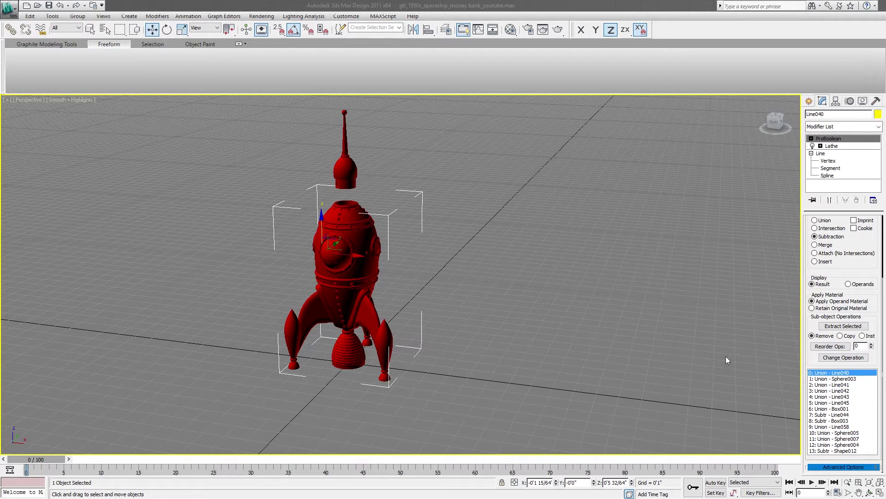
{"action": "middle_click_drag", "start_coordinate": [460, 358], "coordinate": [459, 384]}
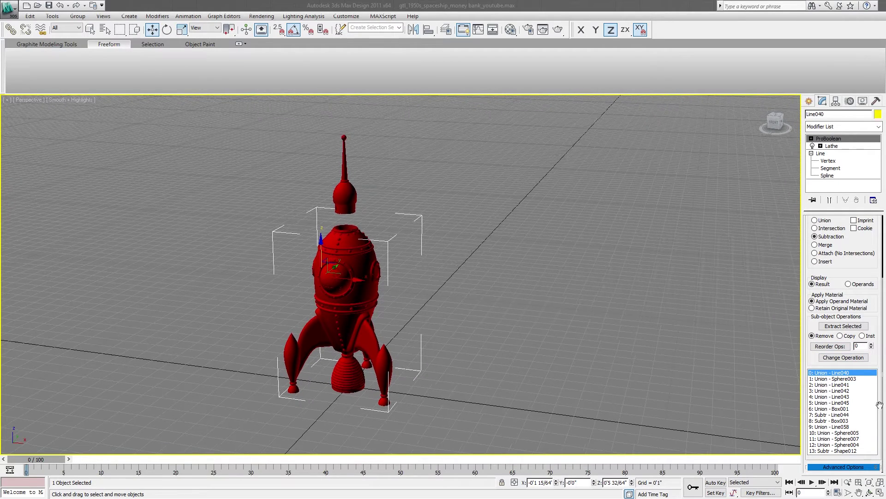
{"action": "left_click", "coordinate": [856, 422]}
{"action": "left_click", "coordinate": [851, 373]}
Offset the nose cone by -0'10" along the world X axis, away from the rocket body, and clear the selection
{"action": "left_click", "coordinate": [344, 194]}
{"action": "key", "text": "F12"}
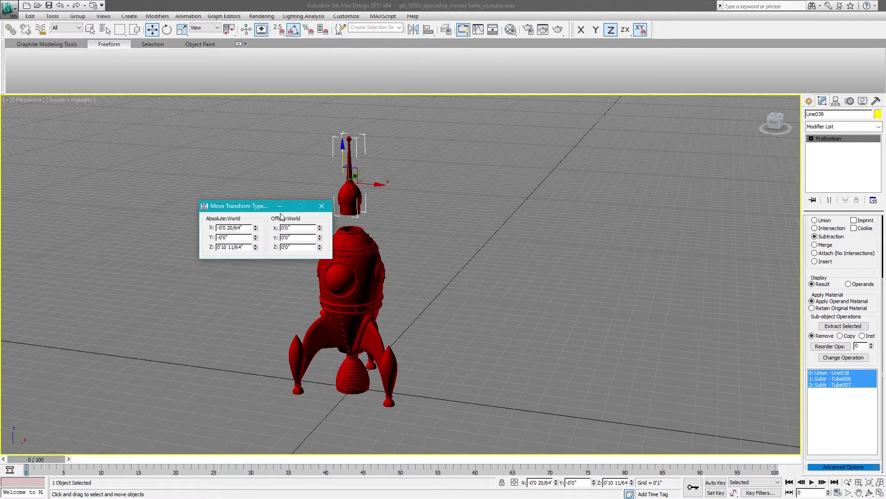
{"action": "left_click_drag", "start_coordinate": [260, 206], "coordinate": [78, 123]}
{"action": "left_click_drag", "start_coordinate": [115, 145], "coordinate": [87, 145]}
{"action": "type", "text": "-0'10"}
{"action": "key", "text": "Return"}
{"action": "left_click", "coordinate": [596, 262]}
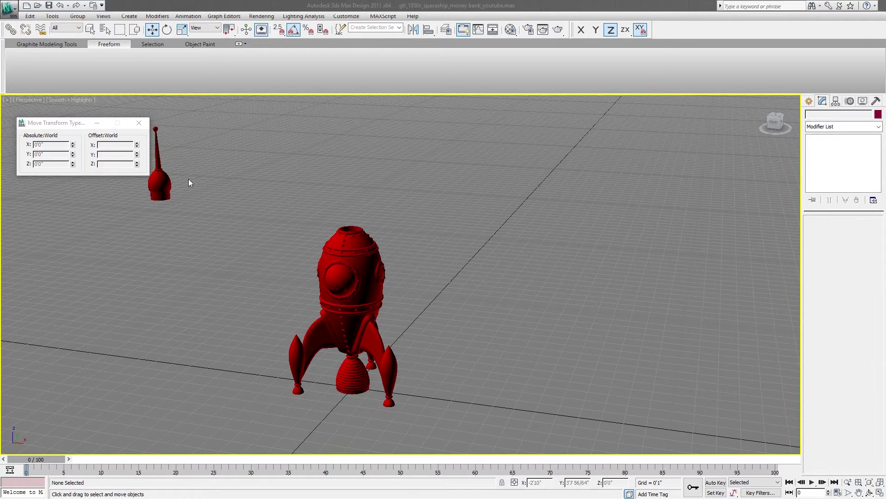
Extract copies of all operands, 0 through 13, from the rocket body's ProBoolean
{"action": "left_click", "coordinate": [337, 272]}
{"action": "scroll", "coordinate": [427, 293], "scroll_direction": "up", "scroll_amount": 5}
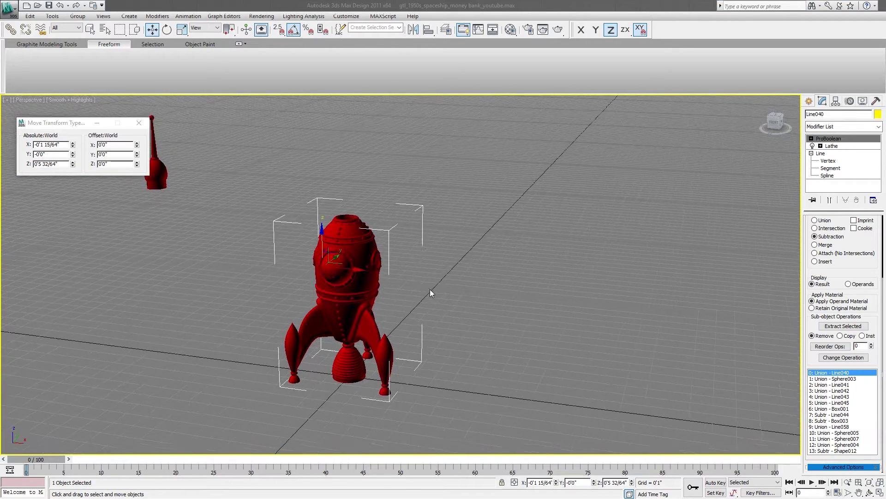
{"action": "middle_click_drag", "start_coordinate": [429, 309], "coordinate": [447, 299]}
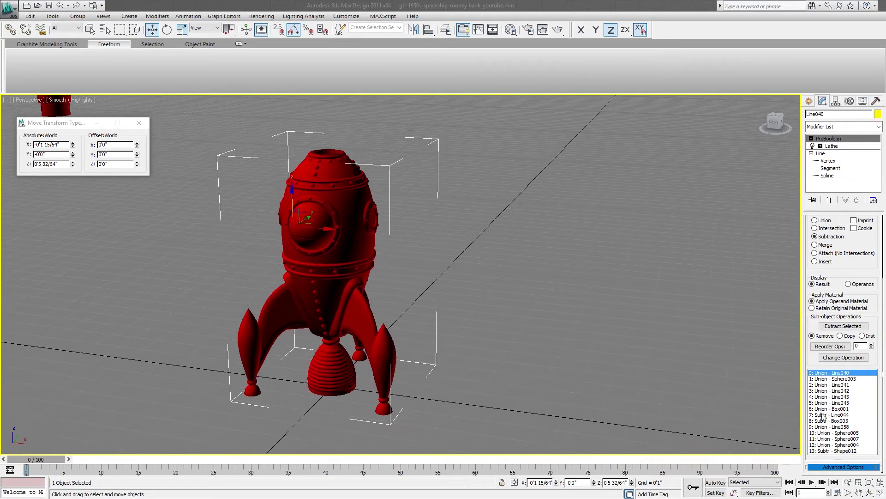
{"action": "left_click", "coordinate": [851, 451], "text": "shift"}
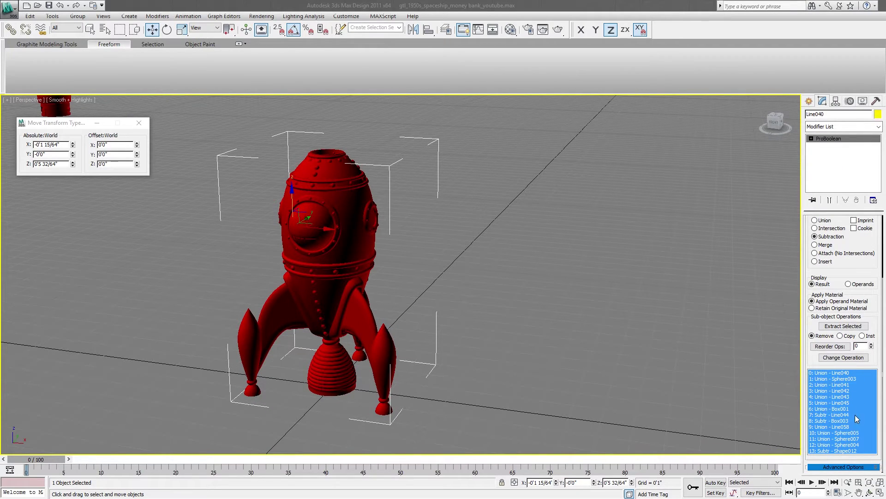
{"action": "left_click", "coordinate": [840, 336]}
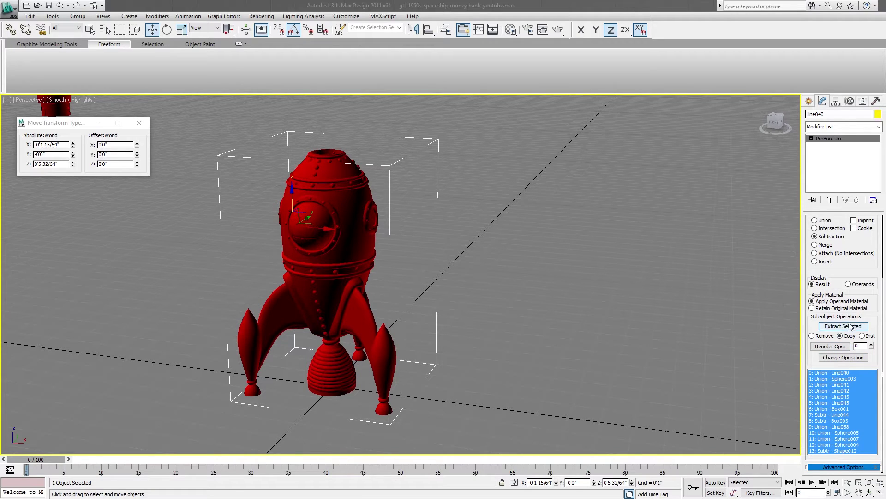
{"action": "left_click", "coordinate": [850, 327]}
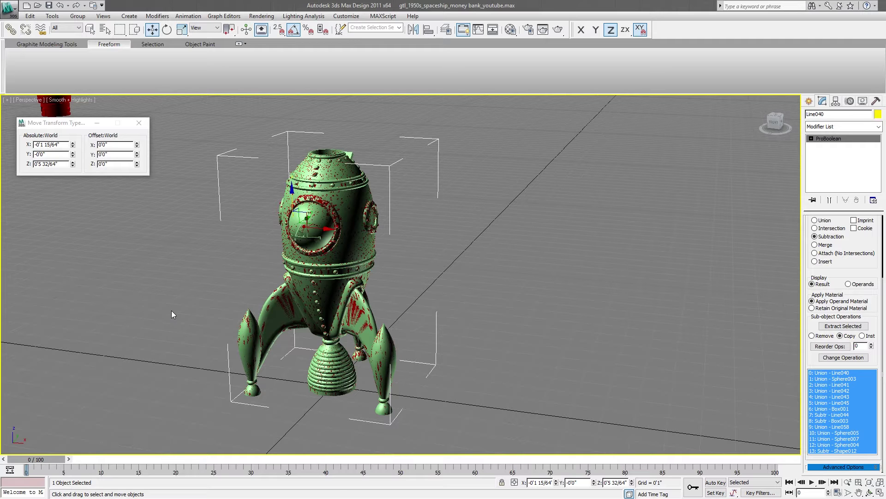
Clear the original red body from view and display the extracted green rocket parts with edged faces
{"action": "middle_click_drag", "start_coordinate": [239, 303], "coordinate": [295, 289]}
{"action": "left_click", "coordinate": [234, 309]}
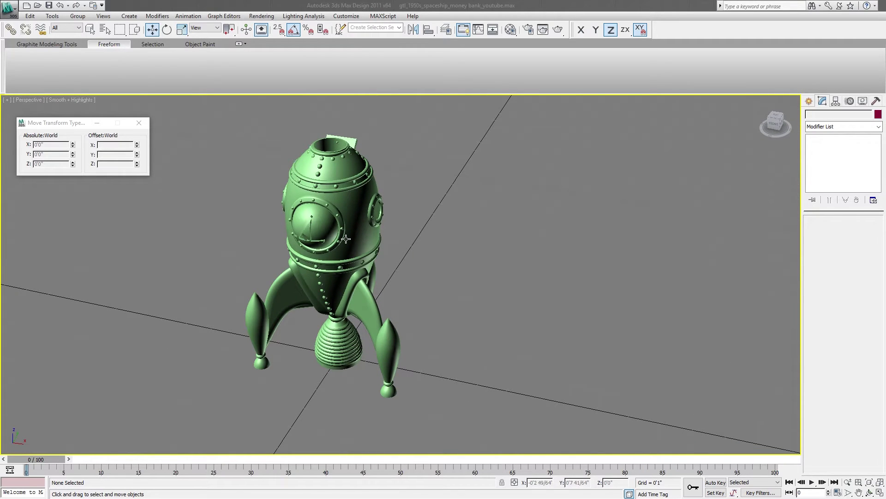
{"action": "middle_click_drag", "start_coordinate": [267, 318], "coordinate": [218, 267], "text": "alt"}
{"action": "left_click", "coordinate": [297, 232]}
{"action": "key", "text": "z"}
{"action": "scroll", "coordinate": [219, 268], "scroll_direction": "down", "scroll_amount": 3}
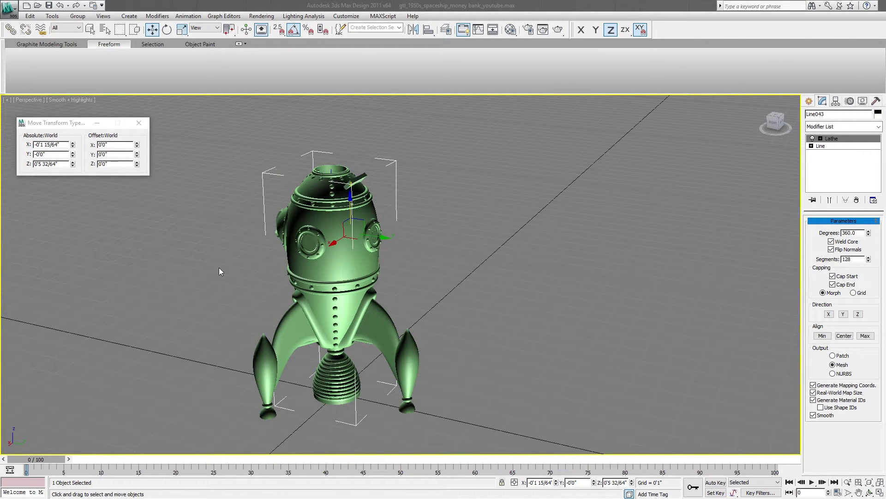
{"action": "key", "text": "F4"}
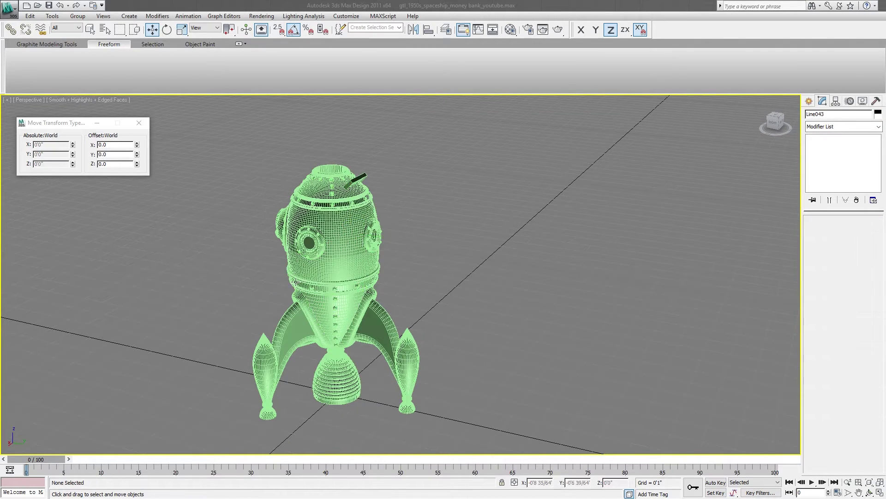
Examine the extracted leg assembly and the side porthole ring as separate objects
{"action": "left_click", "coordinate": [319, 307]}
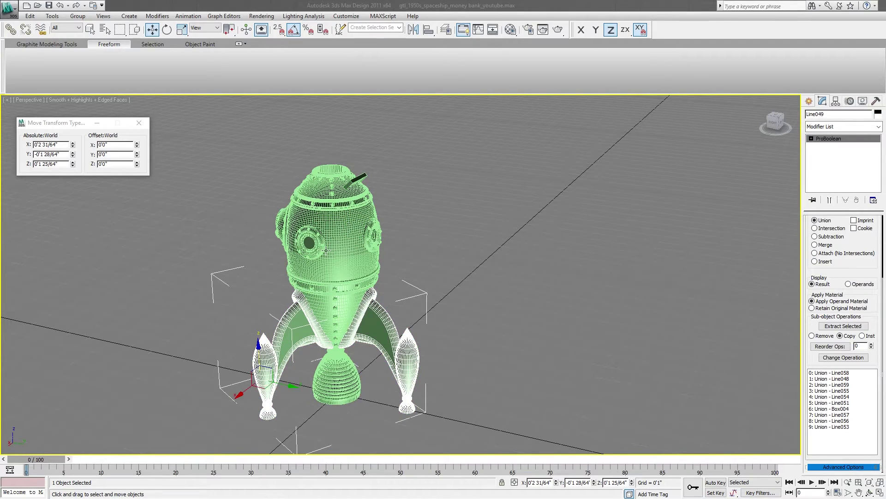
{"action": "left_click", "coordinate": [321, 243]}
{"action": "middle_click_drag", "start_coordinate": [321, 244], "coordinate": [259, 238], "text": "alt"}
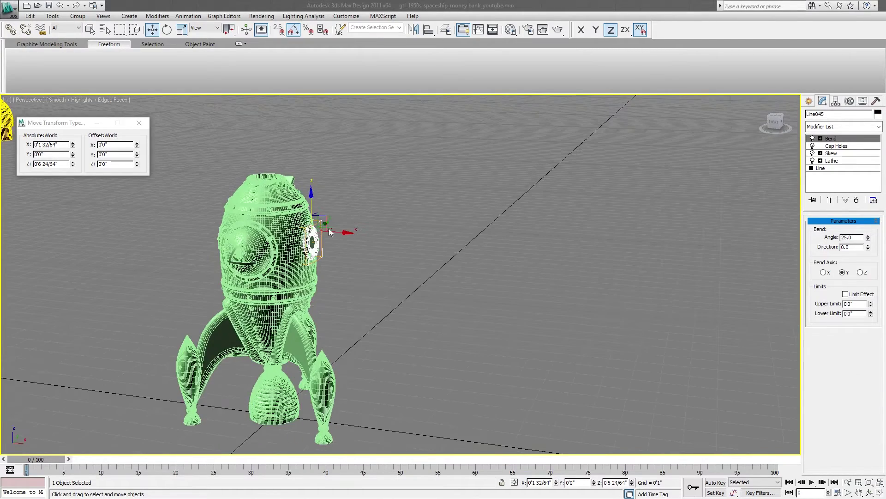
{"action": "left_click", "coordinate": [251, 239]}
{"action": "middle_click_drag", "start_coordinate": [320, 297], "coordinate": [363, 217]}
{"action": "left_click", "coordinate": [303, 279]}
{"action": "scroll", "coordinate": [269, 285], "scroll_direction": "up", "scroll_amount": 3}
{"action": "middle_click_drag", "start_coordinate": [270, 289], "coordinate": [267, 296]}
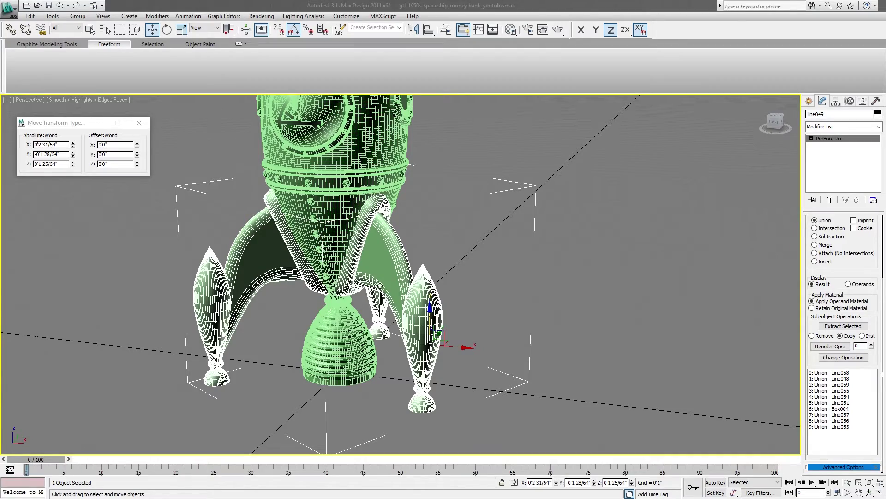
{"action": "middle_click_drag", "start_coordinate": [369, 286], "coordinate": [297, 278]}
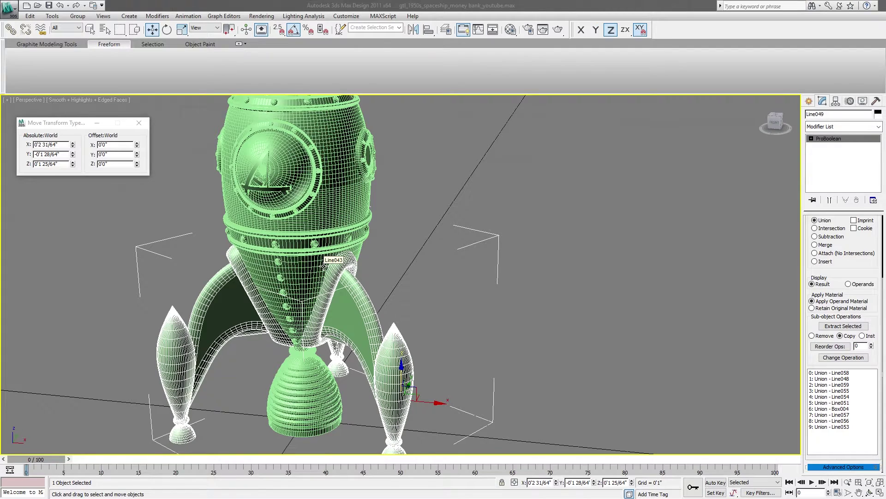
Compare the lathed hull, the leg assembly and the front window dome by selecting each in turn
{"action": "left_click", "coordinate": [468, 321]}
{"action": "left_click", "coordinate": [326, 212]}
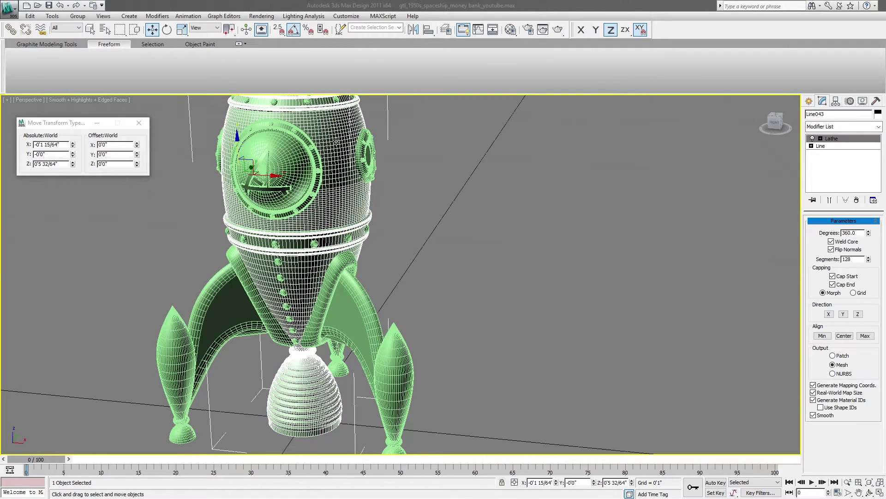
{"action": "left_click", "coordinate": [391, 375]}
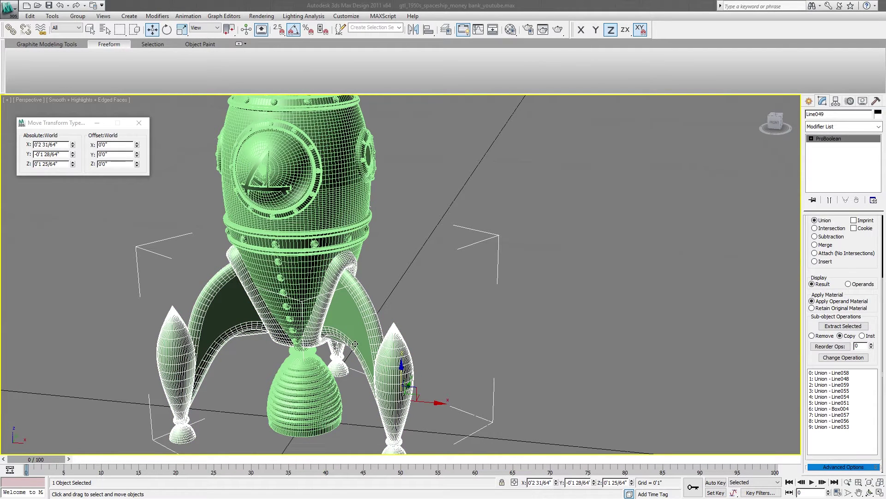
{"action": "left_click", "coordinate": [405, 280]}
{"action": "left_click", "coordinate": [300, 185]}
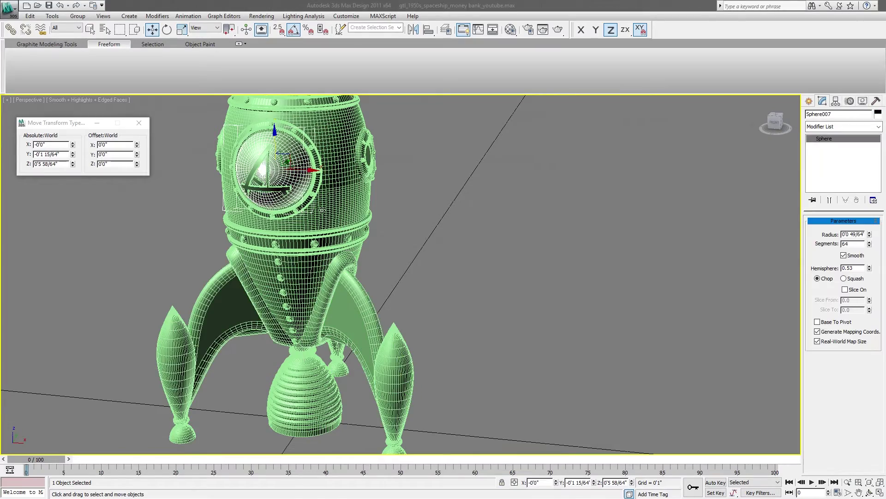
Check a region selection of the rocket parts, followed by the lathed hull and the window dome individually
{"action": "middle_click_drag", "start_coordinate": [336, 222], "coordinate": [456, 189]}
{"action": "left_click_drag", "start_coordinate": [456, 188], "coordinate": [319, 259]}
{"action": "middle_click_drag", "start_coordinate": [447, 270], "coordinate": [310, 192]}
{"action": "left_click", "coordinate": [310, 191]}
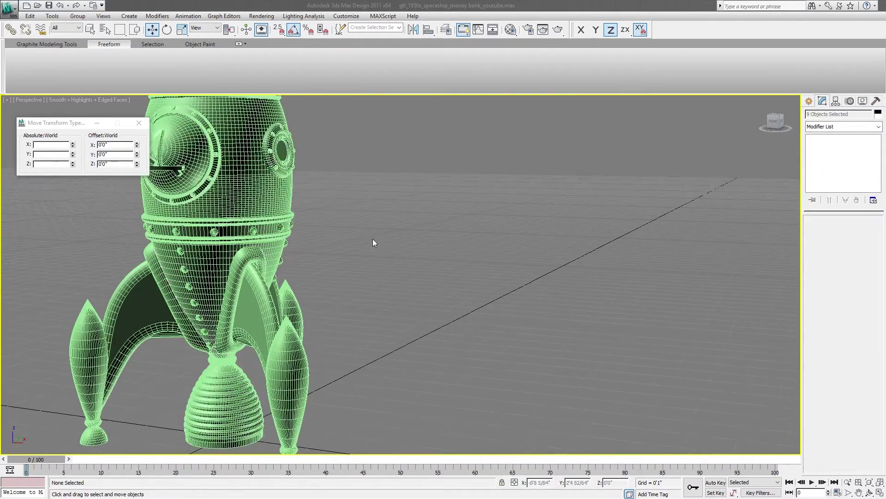
{"action": "middle_click_drag", "start_coordinate": [235, 204], "coordinate": [284, 196]}
{"action": "left_click", "coordinate": [284, 196]}
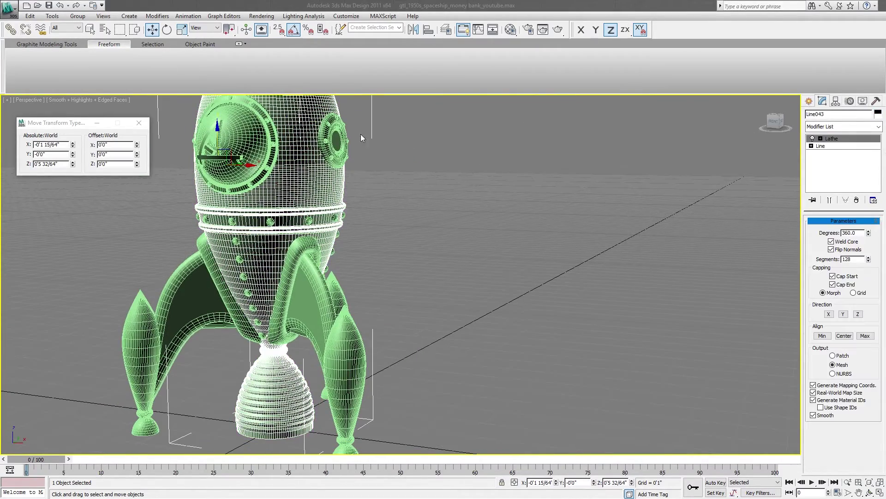
{"action": "left_click", "coordinate": [250, 133]}
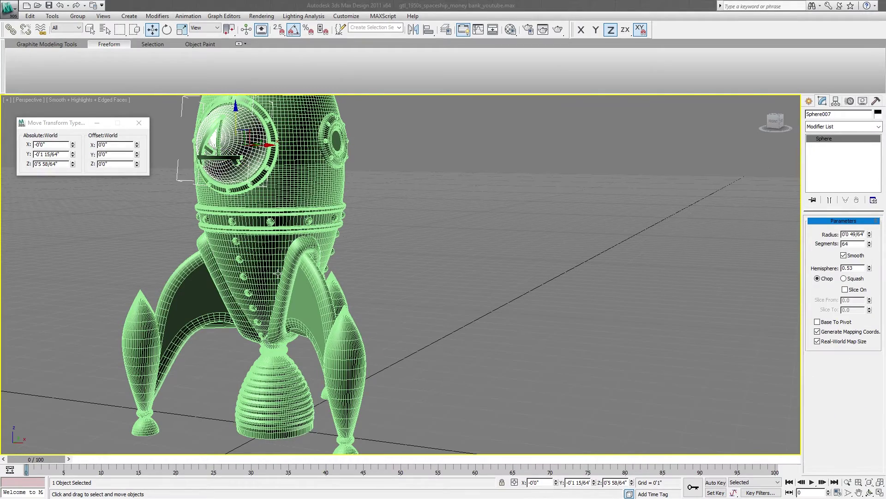
Look over the leg assembly and the whole extracted rocket from several angles with the selection cleared
{"action": "middle_click_drag", "start_coordinate": [272, 286], "coordinate": [234, 290], "text": "alt"}
{"action": "left_click", "coordinate": [337, 226]}
{"action": "middle_click_drag", "start_coordinate": [270, 233], "coordinate": [318, 239], "text": "alt"}
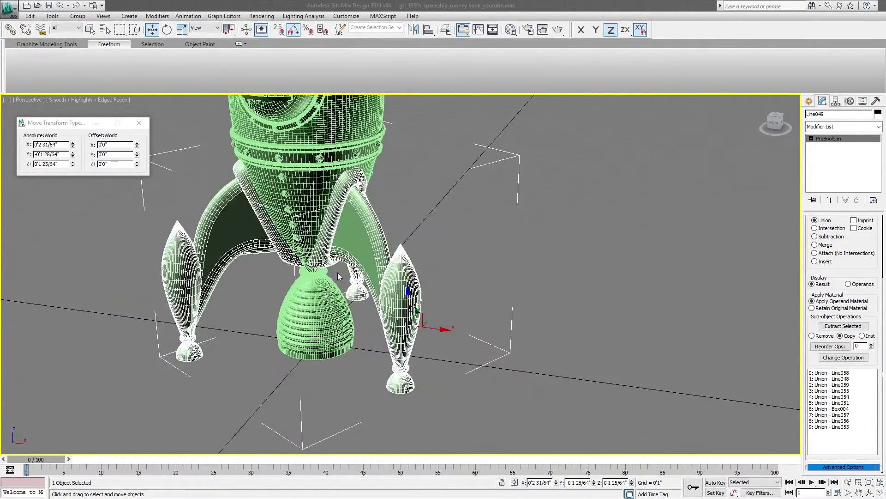
{"action": "middle_click_drag", "start_coordinate": [338, 276], "coordinate": [389, 281], "text": "alt"}
{"action": "left_click", "coordinate": [484, 273]}
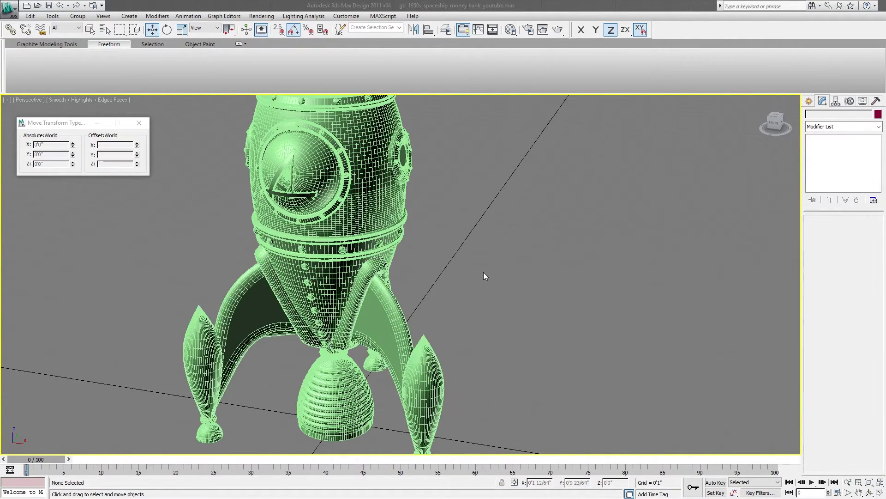
{"action": "scroll", "coordinate": [483, 272], "scroll_direction": "down", "scroll_amount": 3}
{"action": "scroll", "coordinate": [483, 274], "scroll_direction": "down", "scroll_amount": 2}
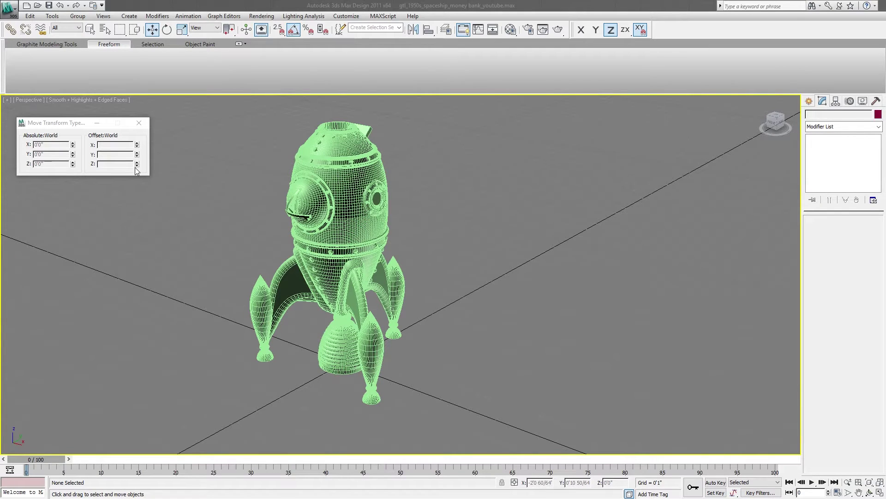
{"action": "middle_click_drag", "start_coordinate": [487, 182], "coordinate": [482, 197]}
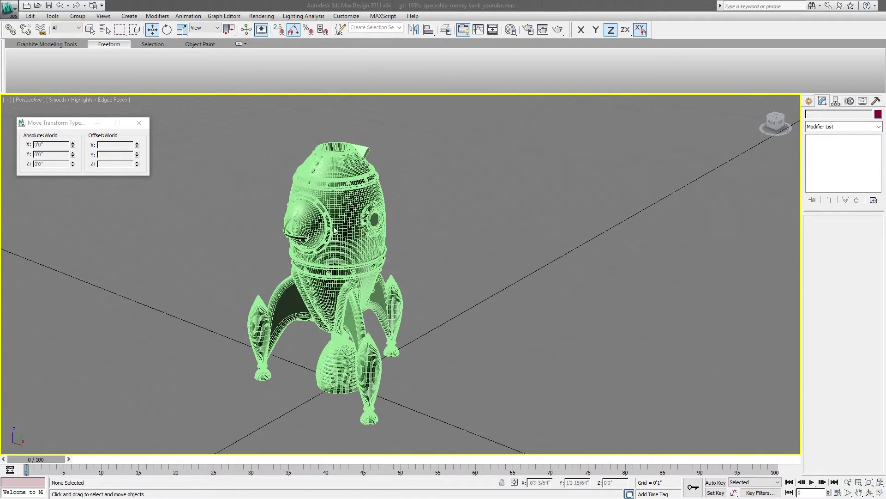
{"action": "middle_click_drag", "start_coordinate": [304, 217], "coordinate": [389, 249], "text": "alt"}
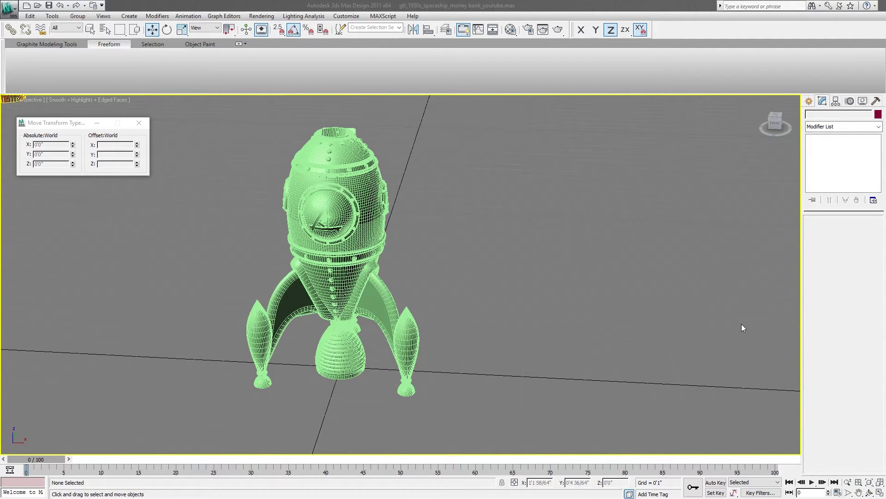
Extract copies of all operands, 0 through 9, from the leg assembly's ProBoolean
{"action": "left_click", "coordinate": [358, 200]}
{"action": "middle_click_drag", "start_coordinate": [439, 268], "coordinate": [356, 249], "text": "alt"}
{"action": "left_click", "coordinate": [415, 274]}
{"action": "left_click", "coordinate": [401, 297]}
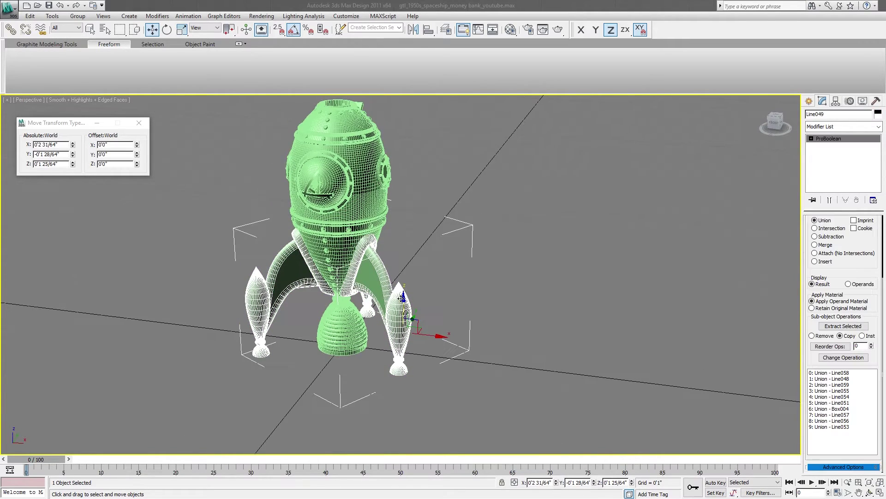
{"action": "middle_click_drag", "start_coordinate": [397, 296], "coordinate": [393, 296], "text": "alt"}
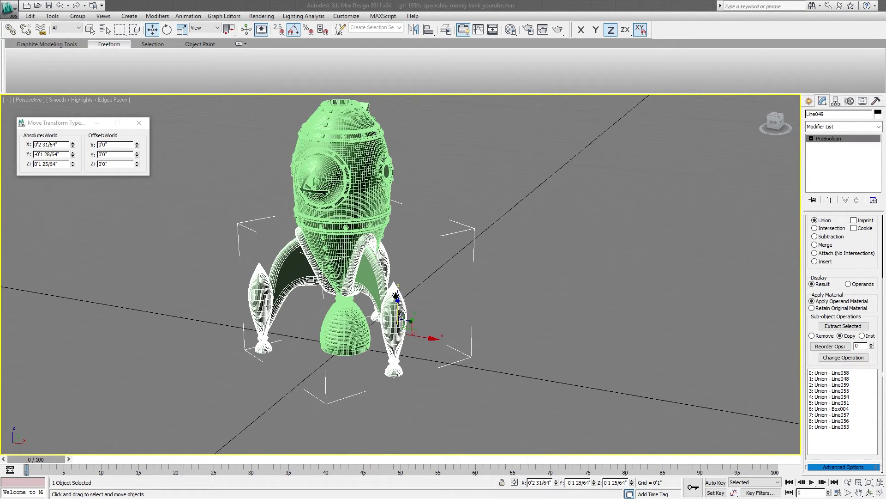
{"action": "left_click", "coordinate": [831, 378]}
{"action": "left_click", "coordinate": [838, 373], "text": "ctrl"}
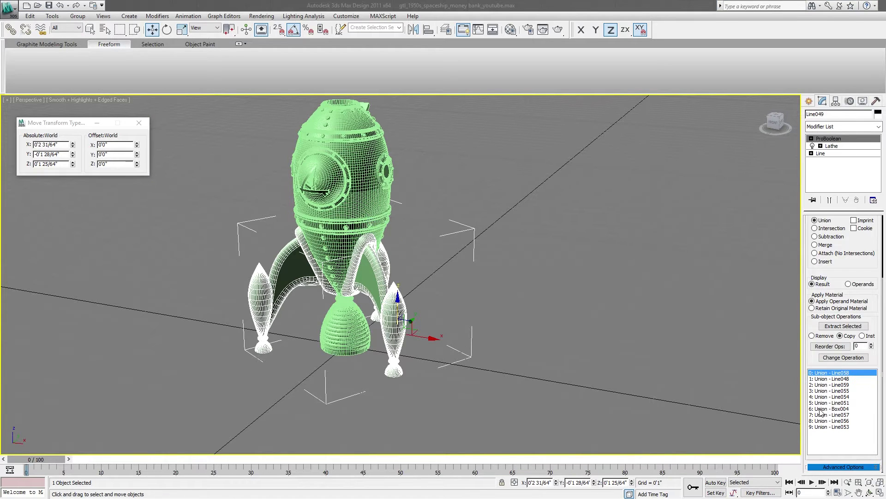
{"action": "left_click", "coordinate": [833, 426], "text": "shift"}
{"action": "left_click", "coordinate": [843, 326]}
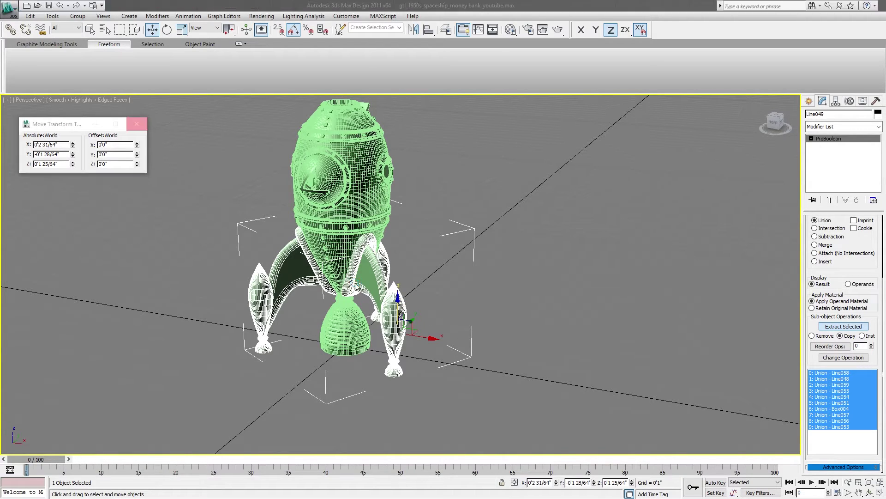
Examine the body's rivets, one leg's lathed foot pod and its curved fin as individual objects
{"action": "middle_click_drag", "start_coordinate": [334, 289], "coordinate": [314, 295], "text": "alt"}
{"action": "left_click", "coordinate": [289, 262]}
{"action": "left_click", "coordinate": [339, 233]}
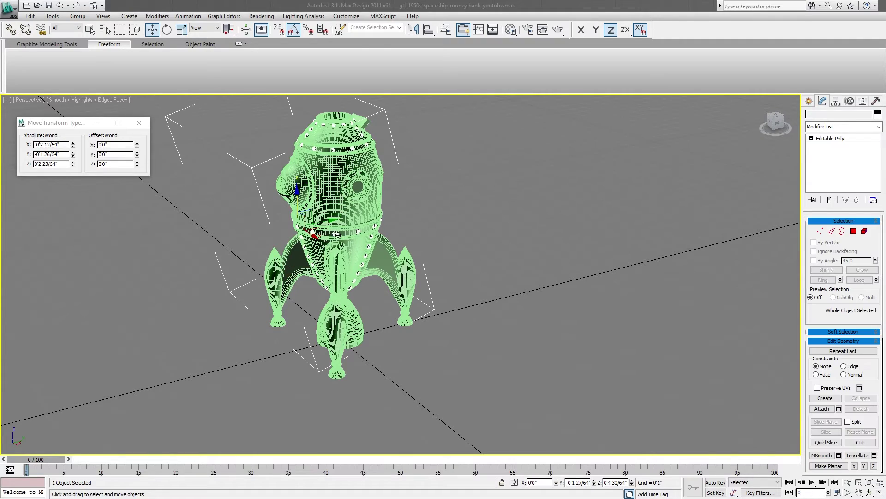
{"action": "middle_click_drag", "start_coordinate": [350, 305], "coordinate": [301, 369], "text": "alt"}
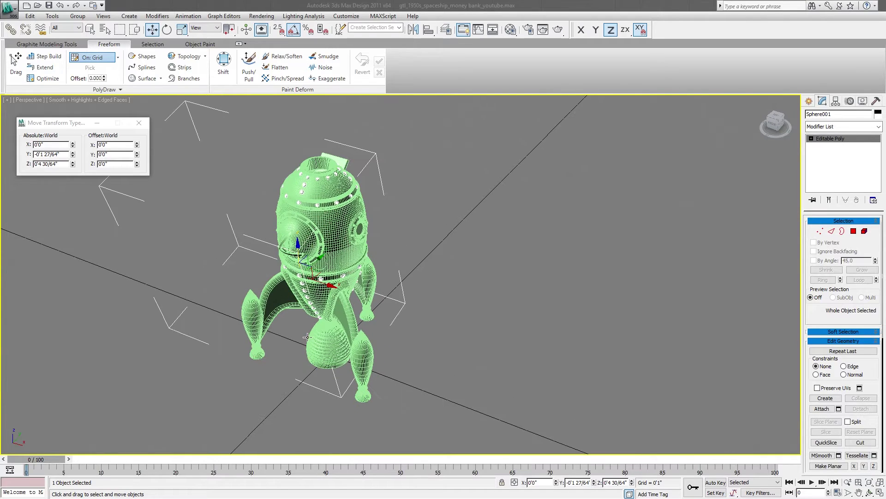
{"action": "left_click", "coordinate": [255, 332]}
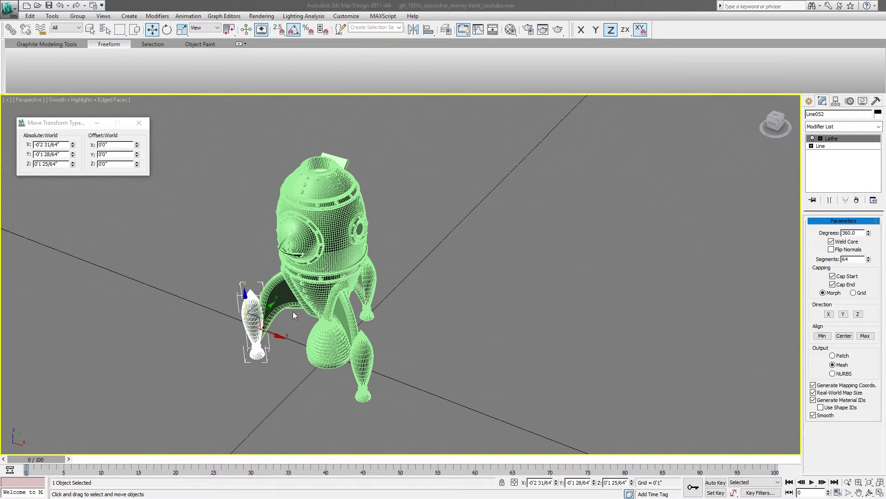
{"action": "left_click", "coordinate": [276, 290]}
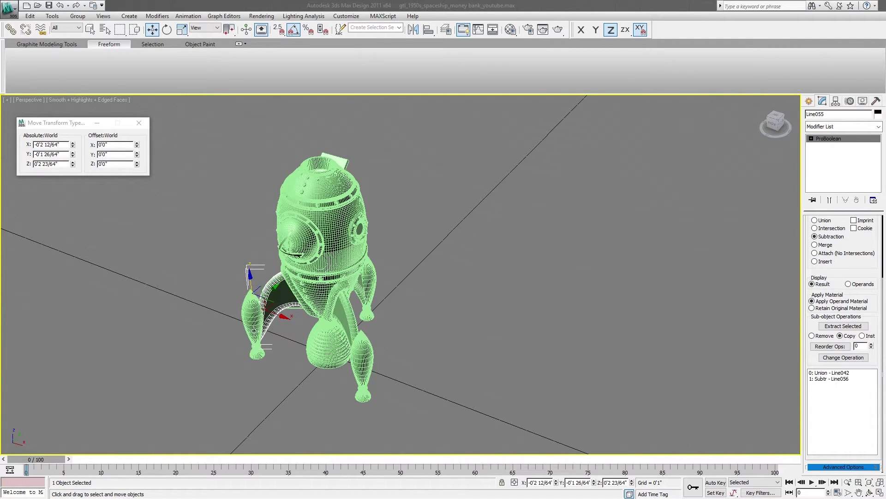
Clear the selection and delete the foot pods of the two surplus legs, keeping the left leg's pod
{"action": "middle_click_drag", "start_coordinate": [347, 410], "coordinate": [314, 372]}
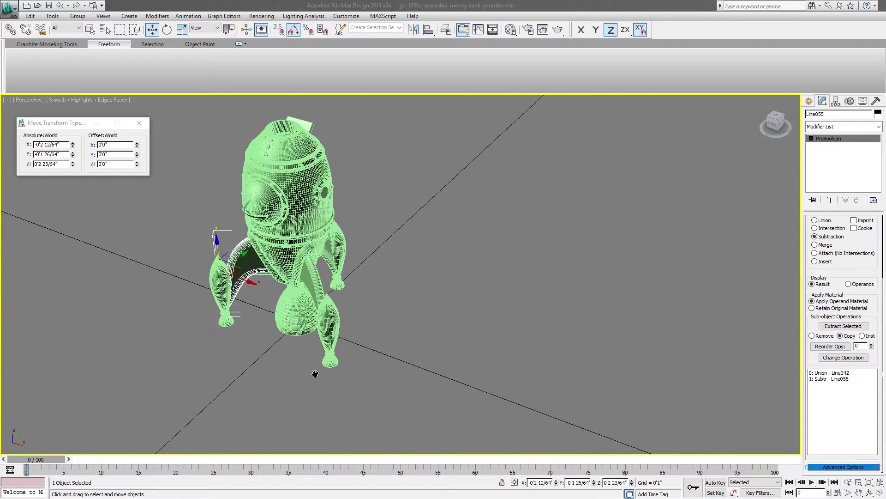
{"action": "key", "text": "ctrl+d"}
{"action": "middle_click_drag", "start_coordinate": [295, 319], "coordinate": [413, 318], "text": "alt"}
{"action": "left_click_drag", "start_coordinate": [413, 319], "coordinate": [426, 345]}
{"action": "left_click", "coordinate": [409, 284]}
{"action": "key", "text": "Delete"}
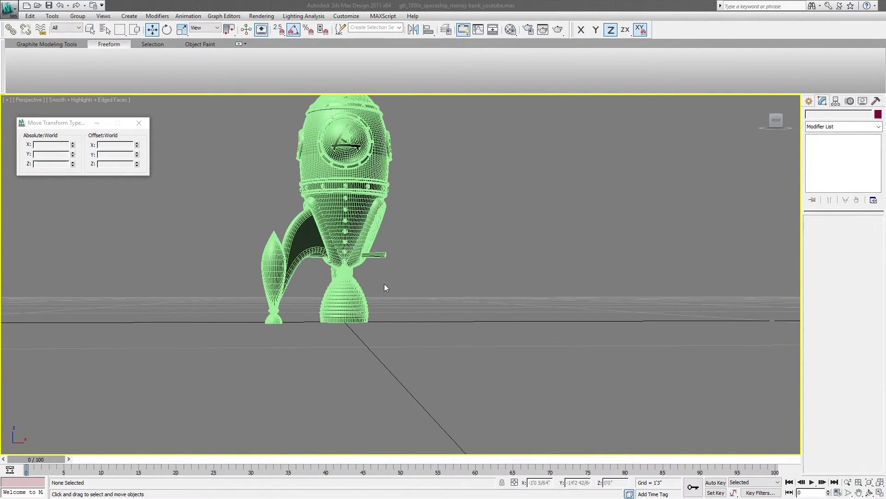
Delete the leftover fin and mount pieces of the surplus legs so only the left leg stays on the rocket
{"action": "middle_click_drag", "start_coordinate": [379, 283], "coordinate": [264, 276], "text": "alt"}
{"action": "left_click", "coordinate": [317, 254]}
{"action": "left_click", "coordinate": [339, 268]}
{"action": "left_click", "coordinate": [317, 255]}
{"action": "key", "text": "Delete"}
{"action": "left_click_drag", "start_coordinate": [388, 358], "coordinate": [343, 264]}
{"action": "key", "text": "Delete"}
{"action": "left_click", "coordinate": [329, 267]}
{"action": "key", "text": "Delete"}
{"action": "middle_click_drag", "start_coordinate": [329, 270], "coordinate": [364, 318], "text": "alt"}
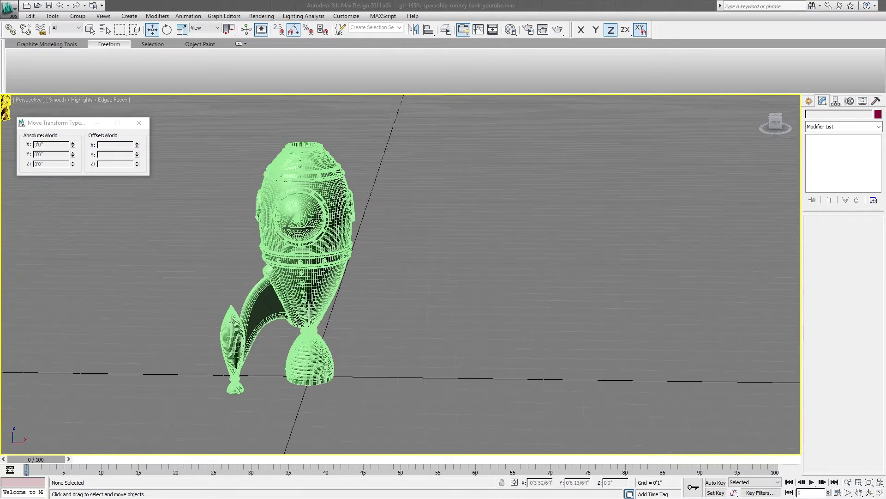
Inspect the engine nozzle, the single leg and the body in smooth shading with edged faces hidden
{"action": "key", "text": "F4"}
{"action": "scroll", "coordinate": [297, 300], "scroll_direction": "up", "scroll_amount": 6}
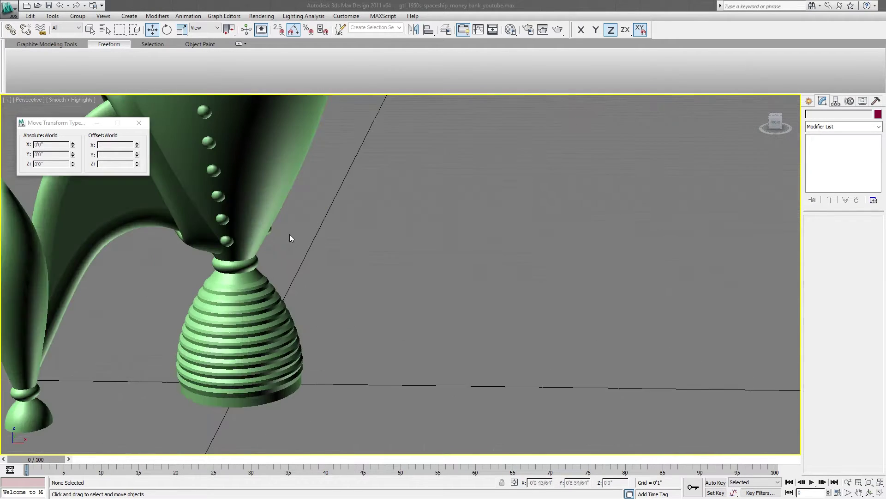
{"action": "middle_click_drag", "start_coordinate": [51, 329], "coordinate": [419, 303]}
{"action": "scroll", "coordinate": [429, 262], "scroll_direction": "down", "scroll_amount": 3}
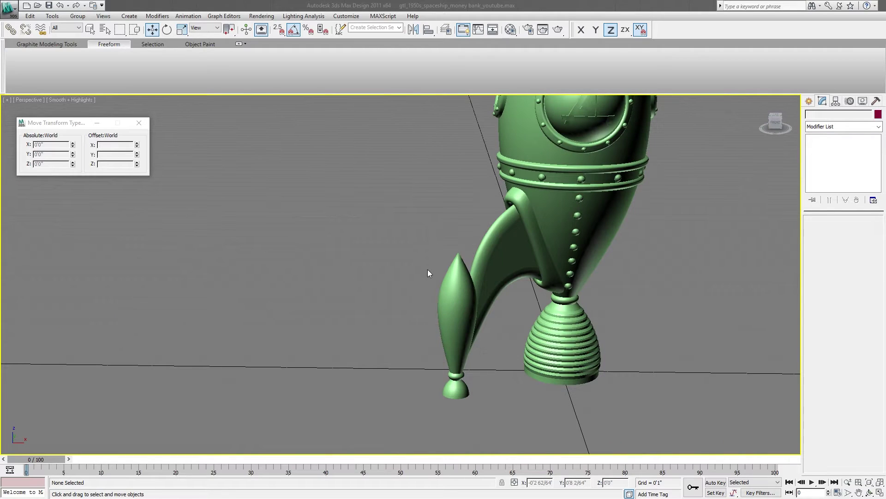
{"action": "middle_click_drag", "start_coordinate": [570, 223], "coordinate": [465, 283]}
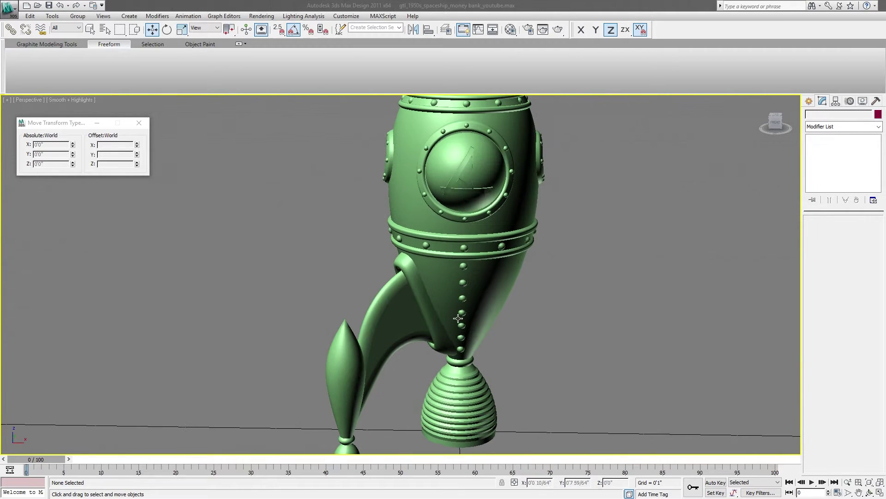
Select the rivets as one object and examine their layout around the whole body with edged faces shown
{"action": "left_click", "coordinate": [464, 278]}
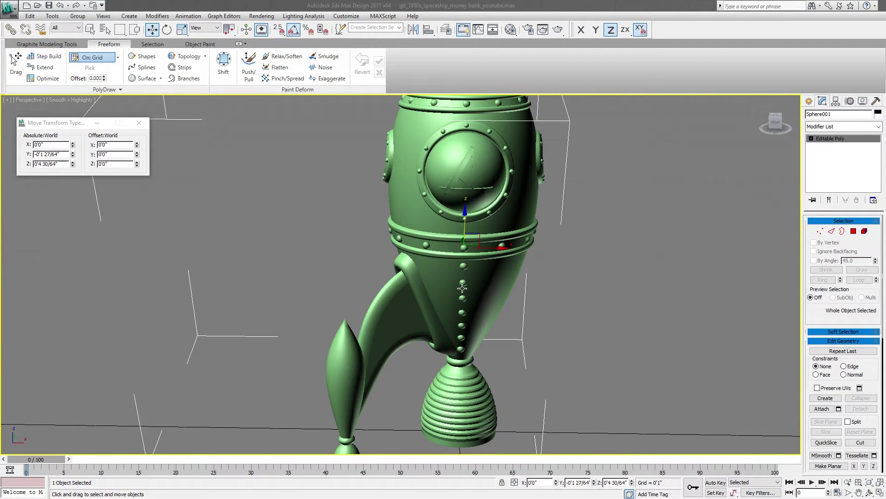
{"action": "key", "text": "F4"}
{"action": "middle_click_drag", "start_coordinate": [446, 275], "coordinate": [581, 279], "text": "alt"}
{"action": "middle_click_drag", "start_coordinate": [274, 257], "coordinate": [403, 268], "text": "alt"}
{"action": "middle_click_drag", "start_coordinate": [375, 338], "coordinate": [181, 356], "text": "alt"}
{"action": "middle_click_drag", "start_coordinate": [536, 306], "coordinate": [462, 323], "text": "alt"}
{"action": "middle_click_drag", "start_coordinate": [489, 191], "coordinate": [395, 263]}
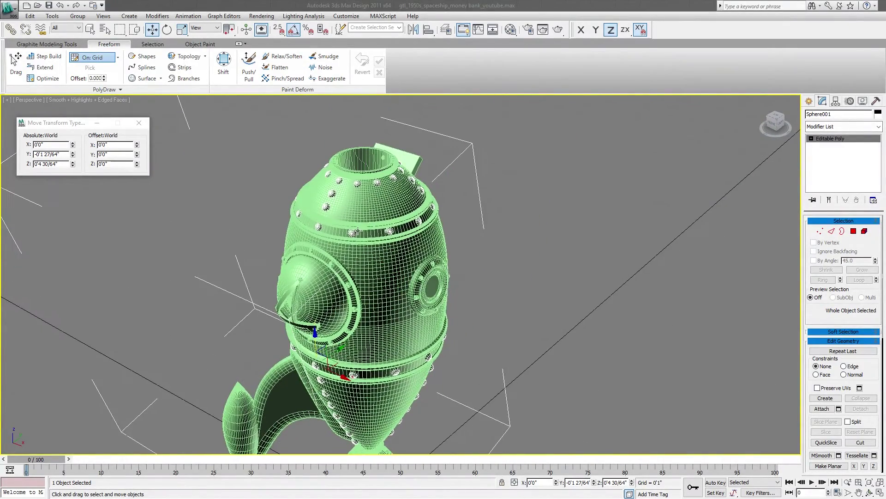
{"action": "middle_click_drag", "start_coordinate": [397, 233], "coordinate": [390, 243], "text": "alt"}
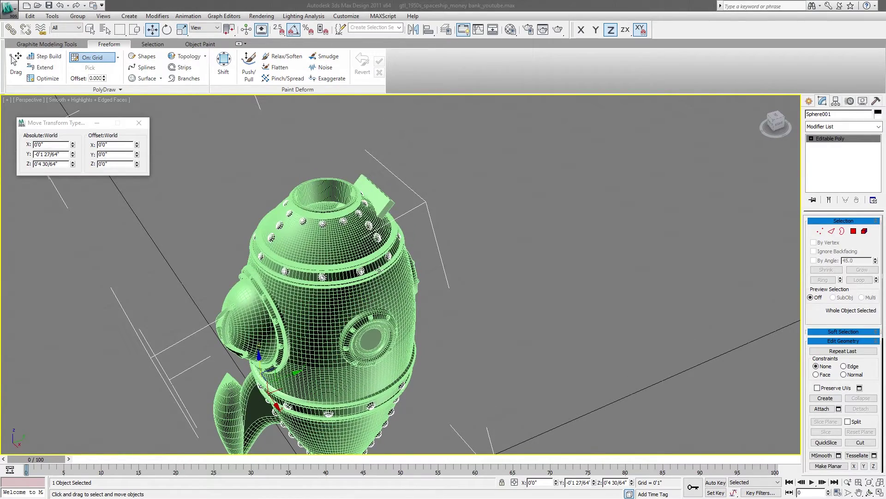
{"action": "middle_click_drag", "start_coordinate": [274, 284], "coordinate": [372, 300], "text": "alt"}
{"action": "scroll", "coordinate": [374, 350], "scroll_direction": "down", "scroll_amount": 4}
{"action": "middle_click_drag", "start_coordinate": [375, 349], "coordinate": [377, 299], "text": "alt"}
{"action": "left_click", "coordinate": [460, 309]}
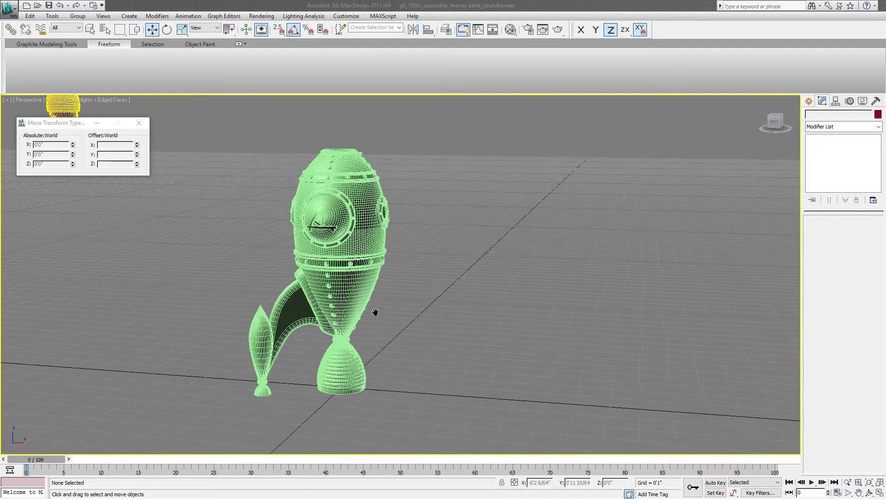
Examine the lathed hull as a separate selected object in smooth shading without edges
{"action": "scroll", "coordinate": [382, 329], "scroll_direction": "up", "scroll_amount": 5}
{"action": "key", "text": "F4"}
{"action": "middle_click_drag", "start_coordinate": [382, 330], "coordinate": [393, 312]}
{"action": "left_click", "coordinate": [337, 270]}
{"action": "middle_click_drag", "start_coordinate": [337, 270], "coordinate": [344, 277]}
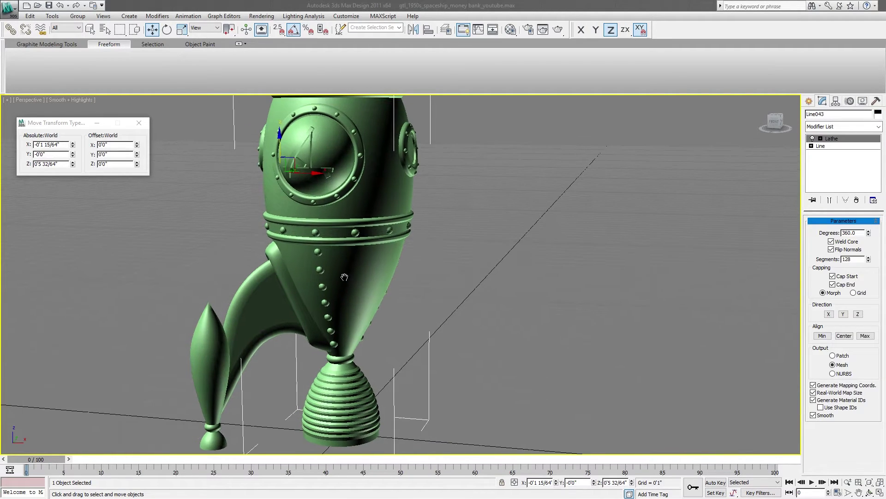
Select the leg's fin, its mount and the foot pod together and offset them -10 along world X, away from the hull
{"action": "left_click", "coordinate": [287, 299]}
{"action": "key", "text": "F4"}
{"action": "left_click", "coordinate": [262, 309], "text": "ctrl"}
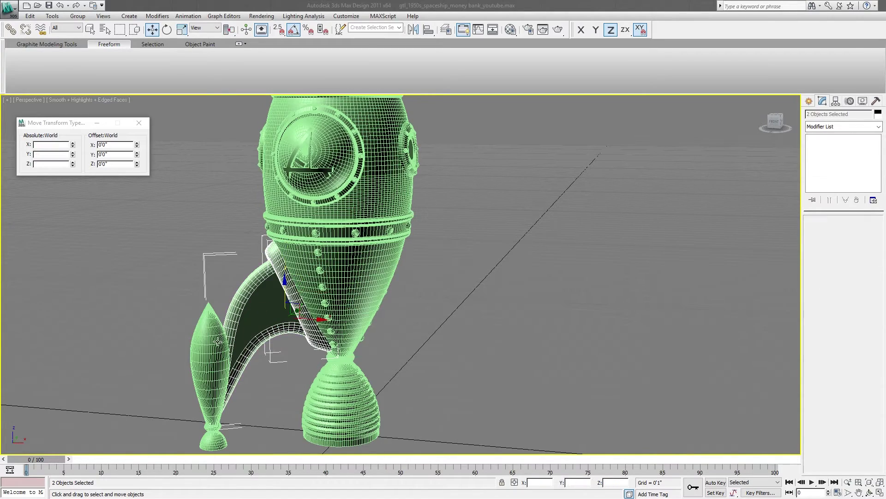
{"action": "left_click", "coordinate": [213, 344], "text": "ctrl"}
{"action": "middle_click_drag", "start_coordinate": [258, 401], "coordinate": [270, 368]}
{"action": "left_click_drag", "start_coordinate": [114, 146], "coordinate": [62, 137]}
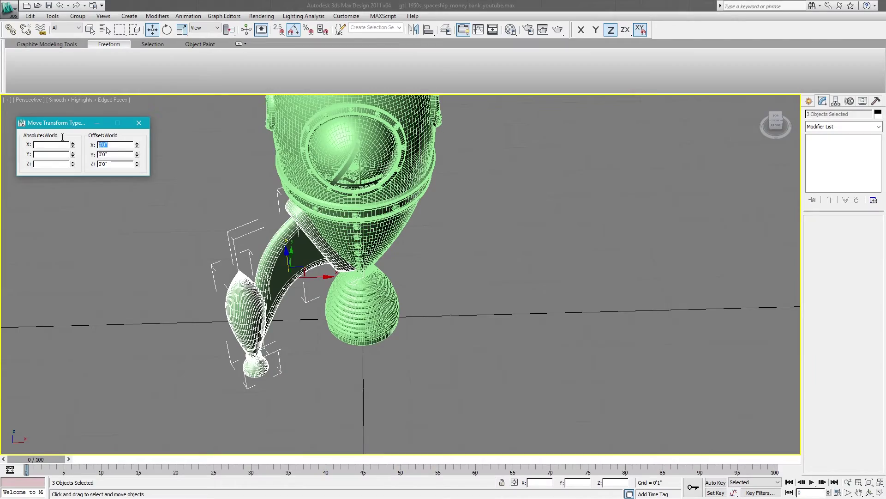
{"action": "type", "text": "-10"}
{"action": "key", "text": "Return"}
{"action": "middle_click_drag", "start_coordinate": [202, 277], "coordinate": [109, 304]}
{"action": "left_click", "coordinate": [228, 239]}
{"action": "middle_click_drag", "start_coordinate": [228, 239], "coordinate": [319, 329]}
{"action": "scroll", "coordinate": [331, 283], "scroll_direction": "up", "scroll_amount": 3}
{"action": "scroll", "coordinate": [318, 263], "scroll_direction": "down", "scroll_amount": 3}
{"action": "scroll", "coordinate": [318, 329], "scroll_direction": "down", "scroll_amount": 4}
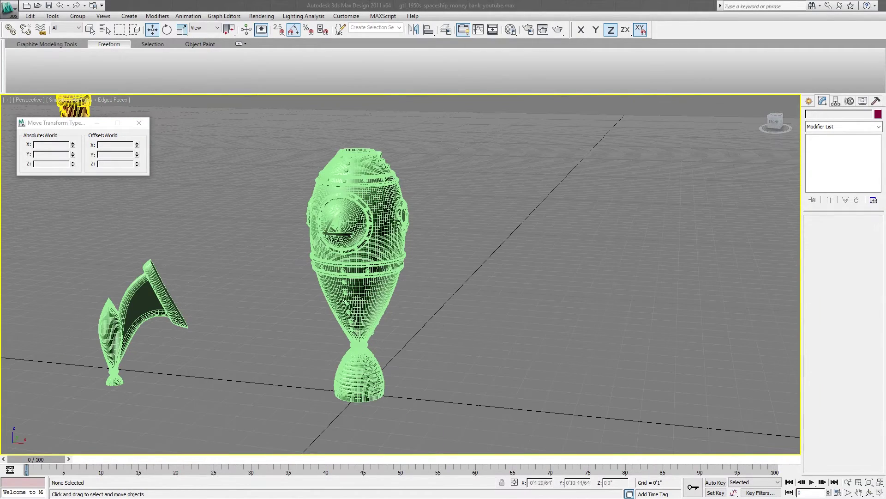
Select the lathed hull, go to its base Line level and isolate it in the Front view
{"action": "left_click", "coordinate": [360, 287]}
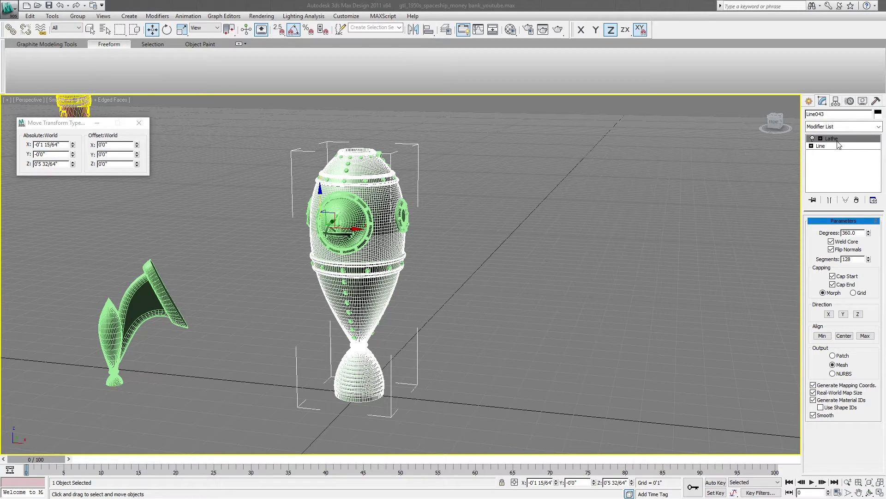
{"action": "left_click", "coordinate": [819, 147]}
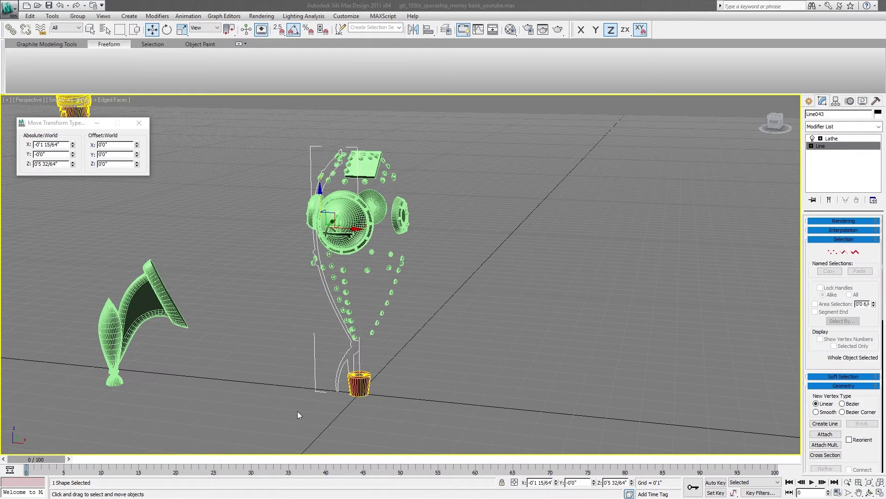
{"action": "key", "text": "f"}
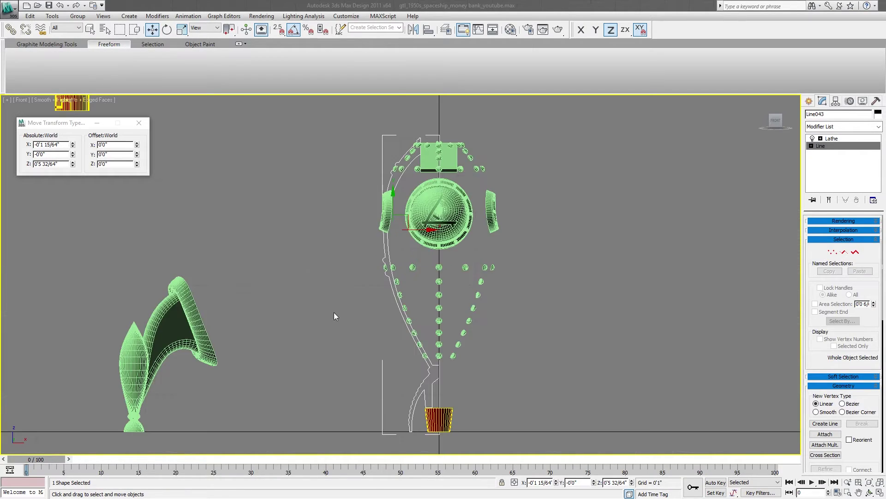
{"action": "middle_click_drag", "start_coordinate": [481, 346], "coordinate": [356, 337]}
{"action": "right_click", "coordinate": [308, 289]}
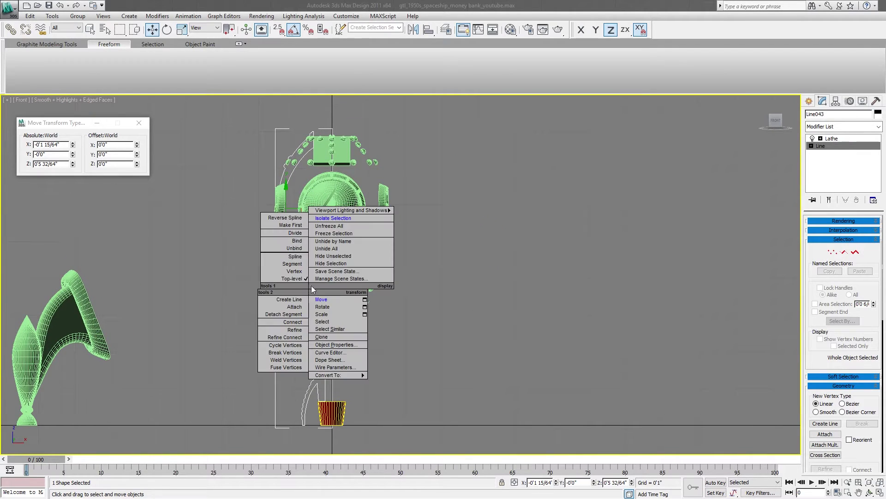
{"action": "left_click", "coordinate": [331, 218]}
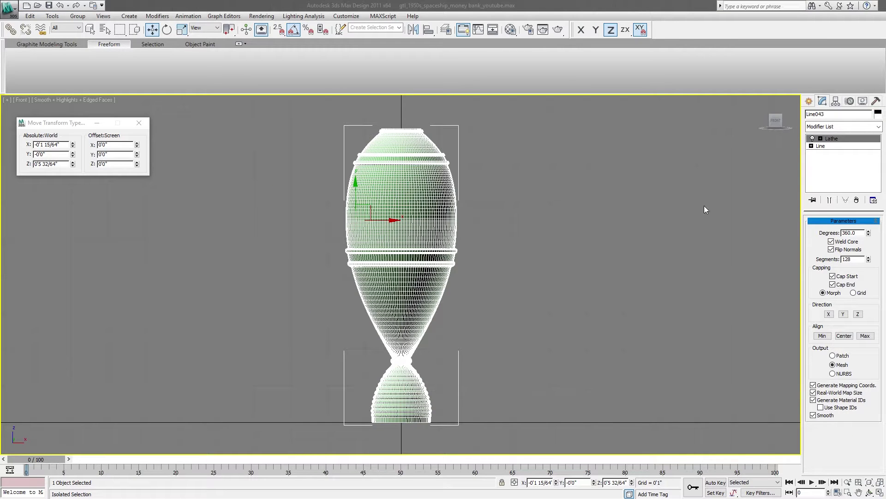
Compare the hull's base profile line with its lathed result and turn off the Lathe modifier's effect
{"action": "left_click", "coordinate": [820, 146]}
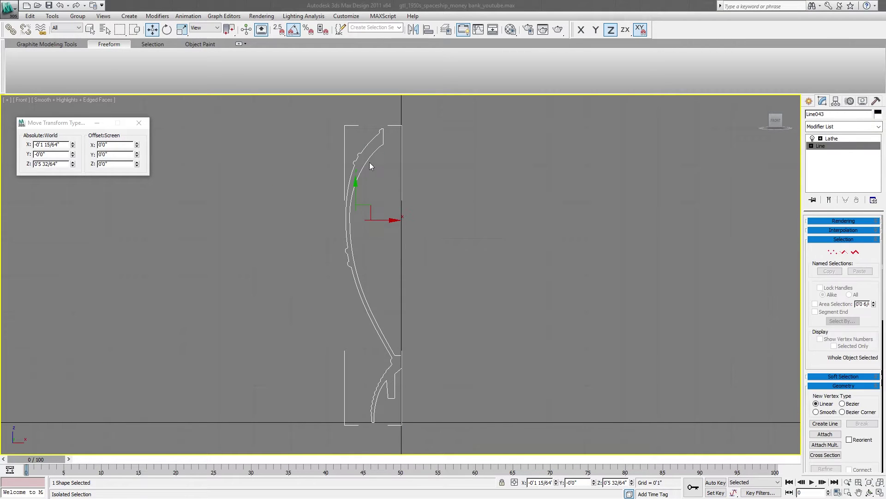
{"action": "left_click", "coordinate": [828, 138]}
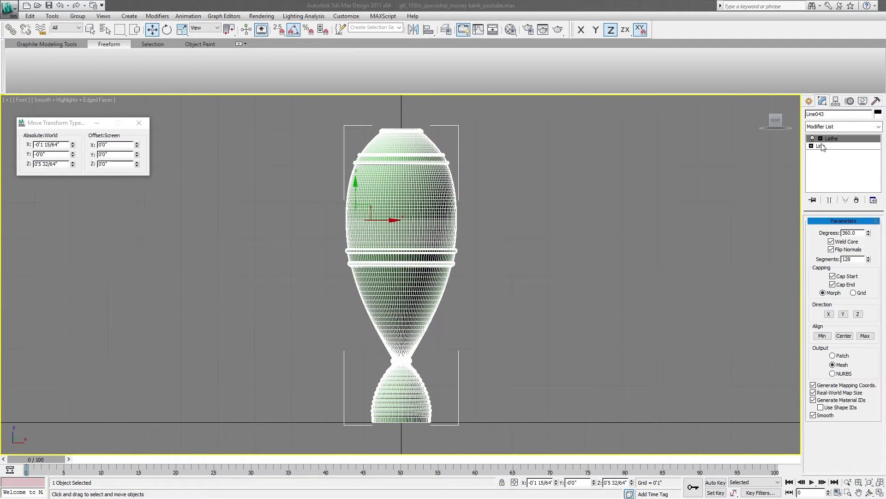
{"action": "left_click", "coordinate": [812, 138]}
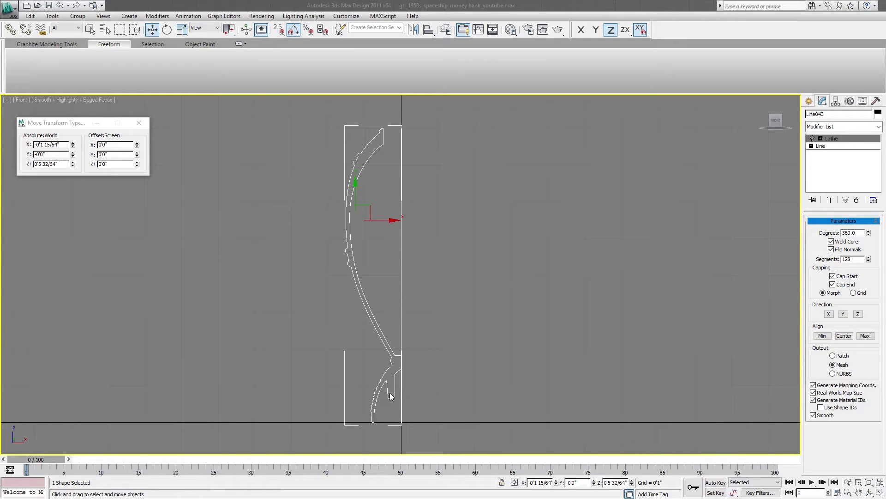
{"action": "middle_click_drag", "start_coordinate": [424, 381], "coordinate": [400, 389]}
{"action": "scroll", "coordinate": [409, 367], "scroll_direction": "up", "scroll_amount": 2}
{"action": "left_click", "coordinate": [401, 388]}
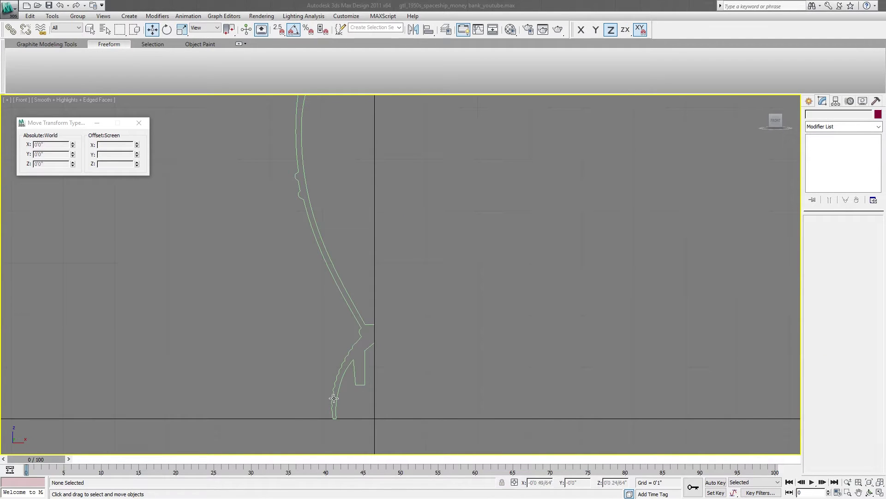
Examine the hull's profile spline from the nozzle base up to the neck, including its inner and outer wall
{"action": "middle_click_drag", "start_coordinate": [369, 331], "coordinate": [364, 404]}
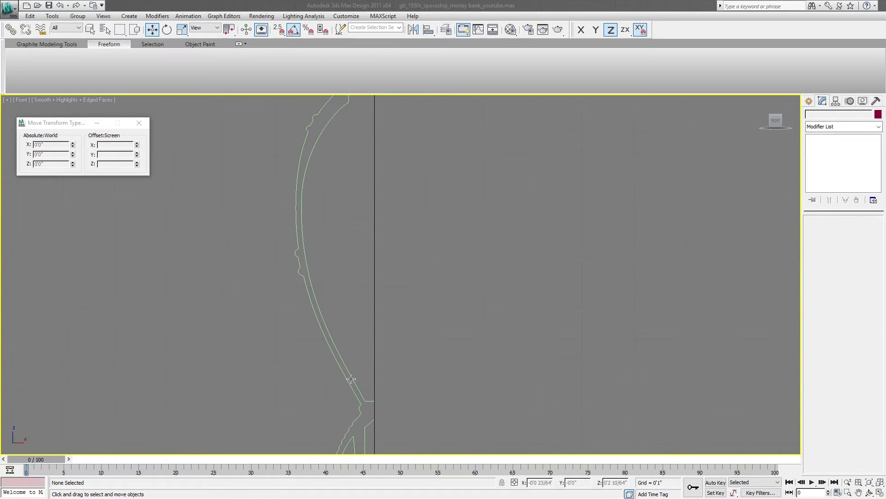
{"action": "middle_click_drag", "start_coordinate": [321, 126], "coordinate": [312, 181]}
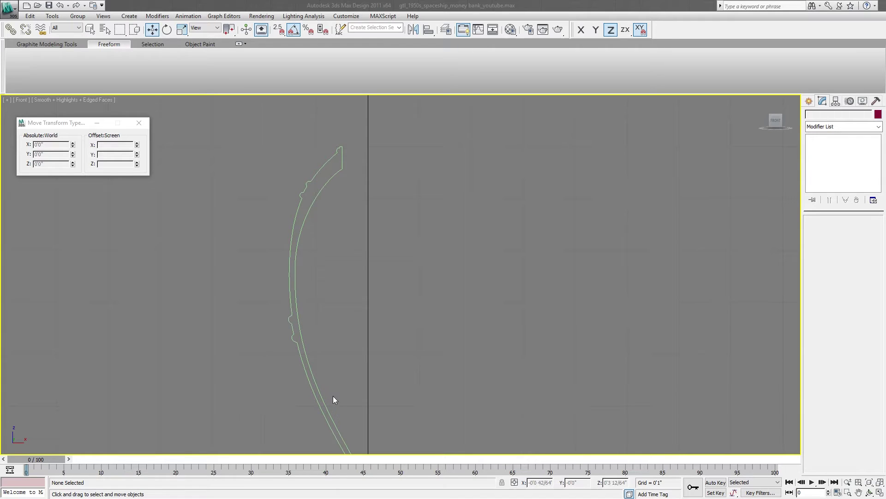
{"action": "middle_click_drag", "start_coordinate": [330, 302], "coordinate": [329, 273]}
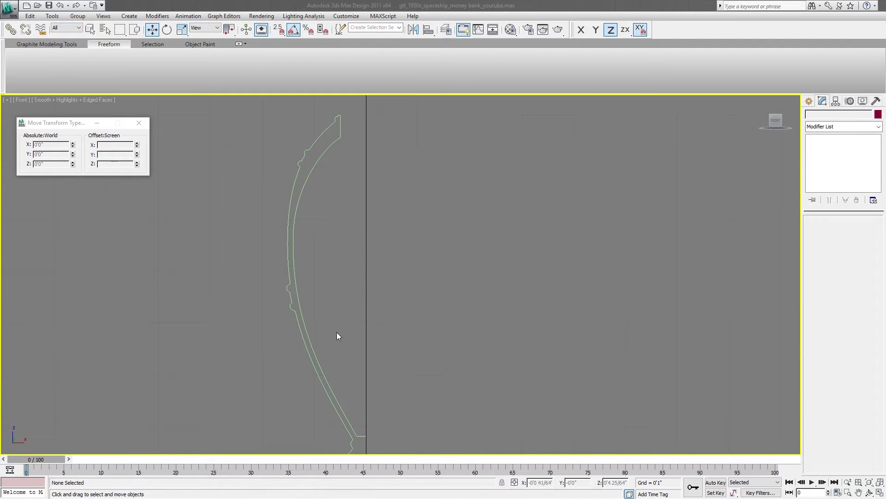
{"action": "middle_click_drag", "start_coordinate": [334, 234], "coordinate": [283, 280]}
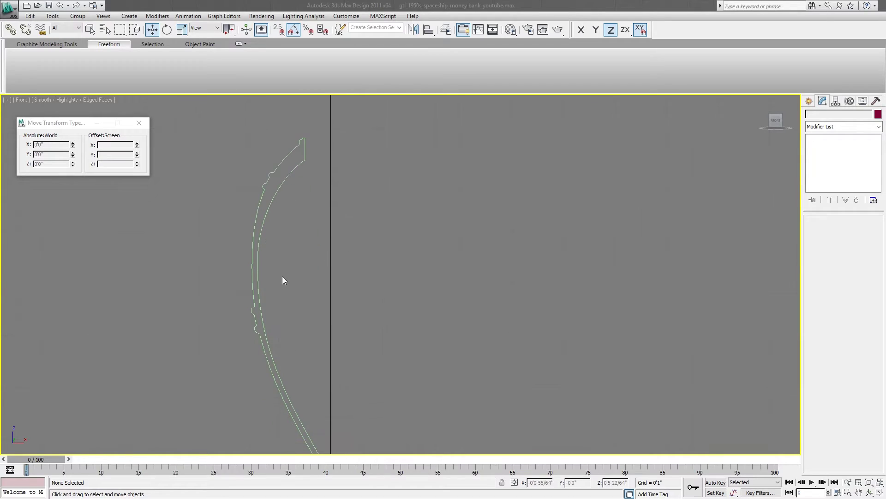
{"action": "left_click", "coordinate": [258, 290]}
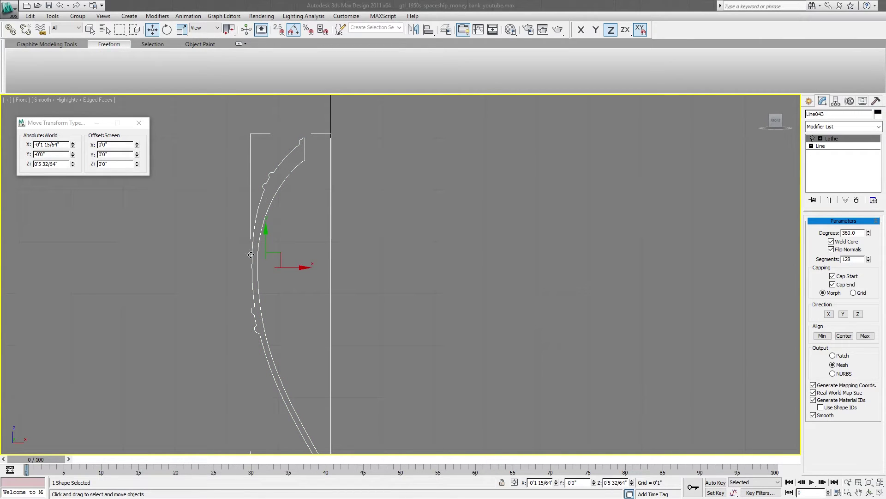
{"action": "middle_click_drag", "start_coordinate": [256, 315], "coordinate": [248, 174]}
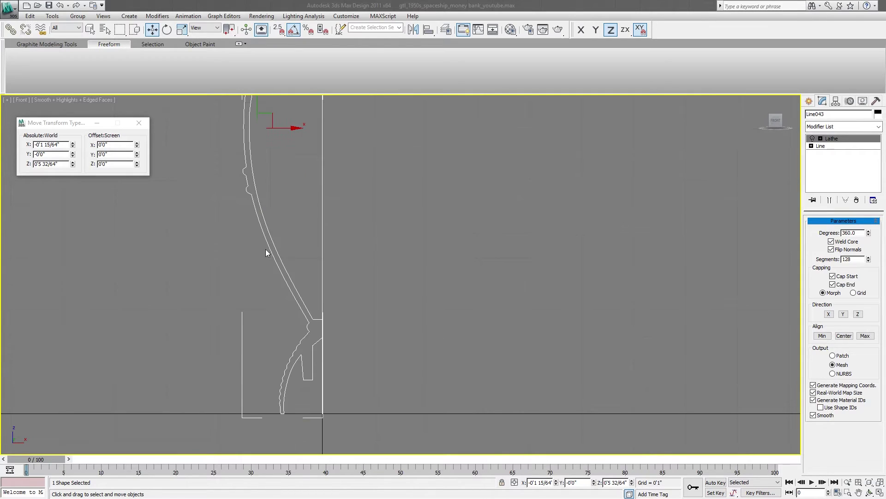
{"action": "middle_click_drag", "start_coordinate": [319, 300], "coordinate": [255, 419]}
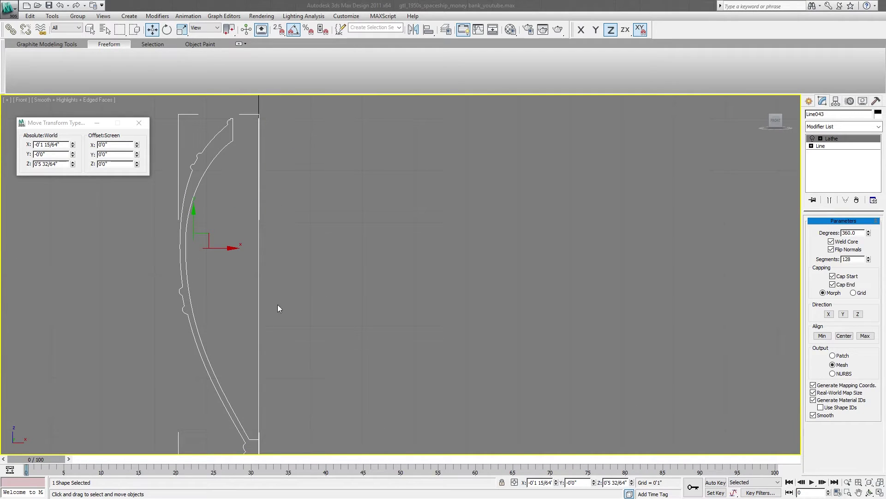
{"action": "mouse_move", "coordinate": [265, 199]}
{"action": "middle_mouse_down"}
{"action": "mouse_move", "coordinate": [247, 182]}
{"action": "mouse_move", "coordinate": [275, 132]}
{"action": "mouse_move", "coordinate": [232, 220]}
{"action": "mouse_move", "coordinate": [265, 185]}
{"action": "middle_mouse_up"}
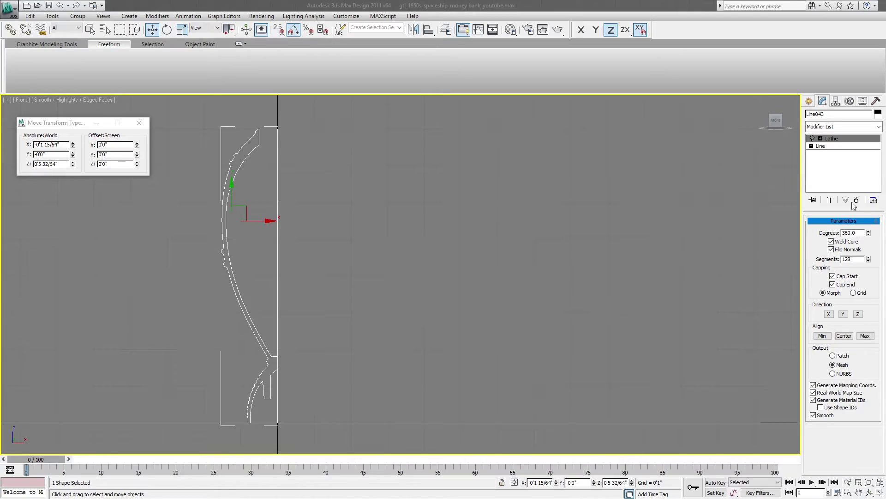
Turn the hull's Lathe modifier back on and show the isolated hull in the Perspective view
{"action": "left_click", "coordinate": [813, 139]}
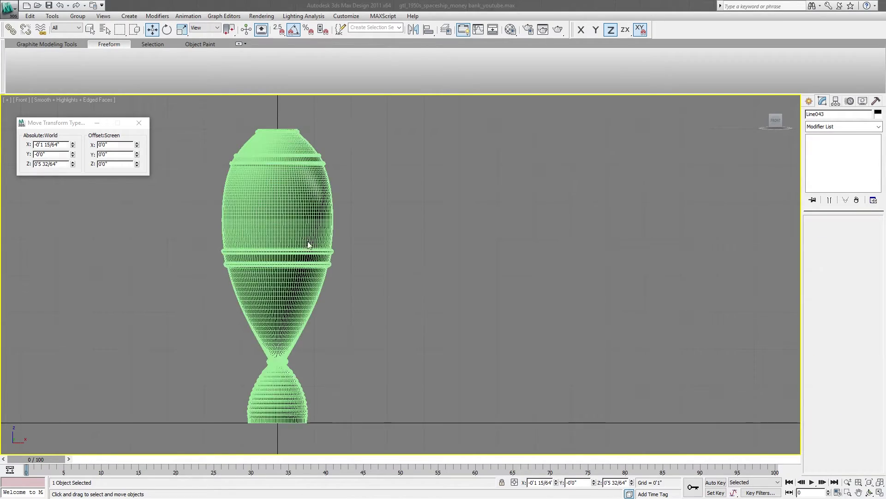
{"action": "key", "text": "p"}
{"action": "mouse_move", "coordinate": [307, 241]}
{"action": "middle_mouse_down", "text": "alt"}
{"action": "mouse_move", "coordinate": [278, 338]}
{"action": "mouse_move", "coordinate": [277, 312]}
{"action": "mouse_move", "coordinate": [304, 249]}
{"action": "middle_mouse_up", "text": "alt"}
{"action": "middle_click_drag", "start_coordinate": [404, 300], "coordinate": [366, 294]}
{"action": "middle_click_drag", "start_coordinate": [450, 316], "coordinate": [425, 301]}
{"action": "scroll", "coordinate": [425, 301], "scroll_direction": "down", "scroll_amount": 3}
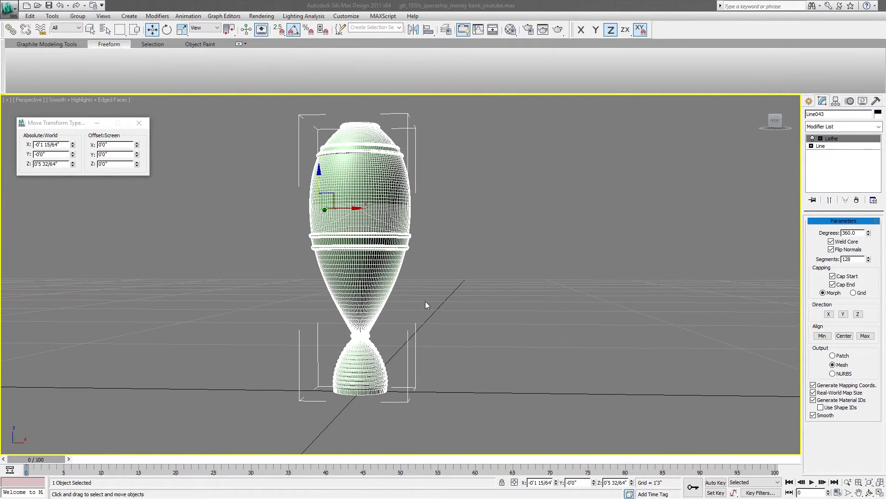
Reselect the hull, toggle its Lathe effect off and on, and open the base Line at Vertex level
{"action": "left_click", "coordinate": [528, 269]}
{"action": "left_click", "coordinate": [397, 250]}
{"action": "left_click", "coordinate": [812, 139]}
{"action": "left_click", "coordinate": [813, 139]}
{"action": "left_click", "coordinate": [821, 146]}
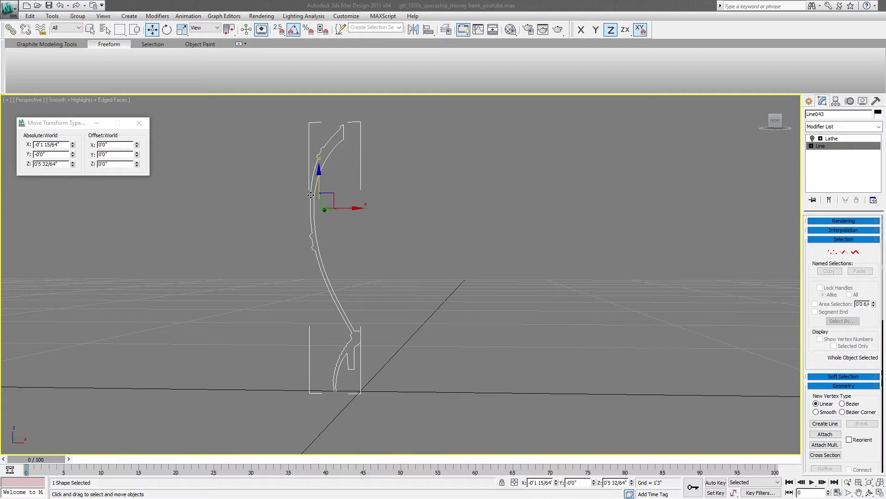
{"action": "middle_click_drag", "start_coordinate": [311, 193], "coordinate": [344, 256]}
{"action": "left_click", "coordinate": [811, 146]}
{"action": "left_click", "coordinate": [829, 153]}
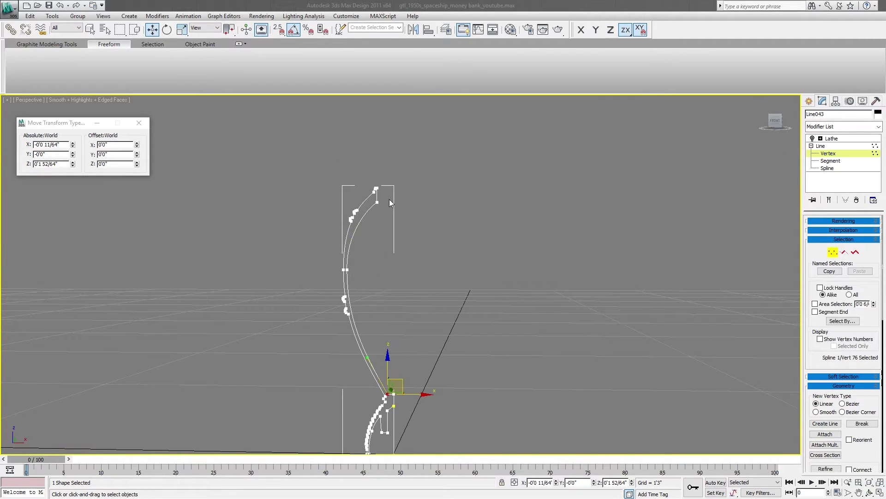
Lower the inner-wall vertex at the top of the hull's profile, leave Vertex level and show the lathed result
{"action": "left_click", "coordinate": [375, 185]}
{"action": "left_click_drag", "start_coordinate": [377, 193], "coordinate": [377, 272]}
{"action": "left_click", "coordinate": [822, 145]}
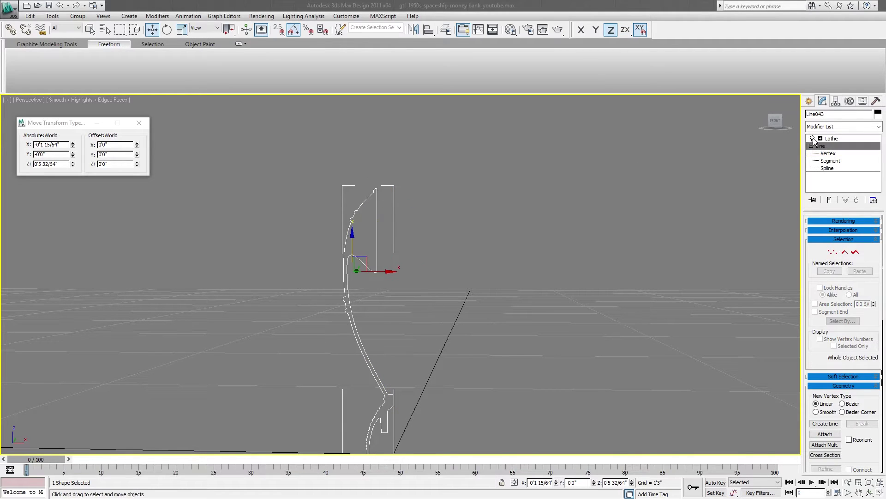
{"action": "left_click", "coordinate": [520, 274]}
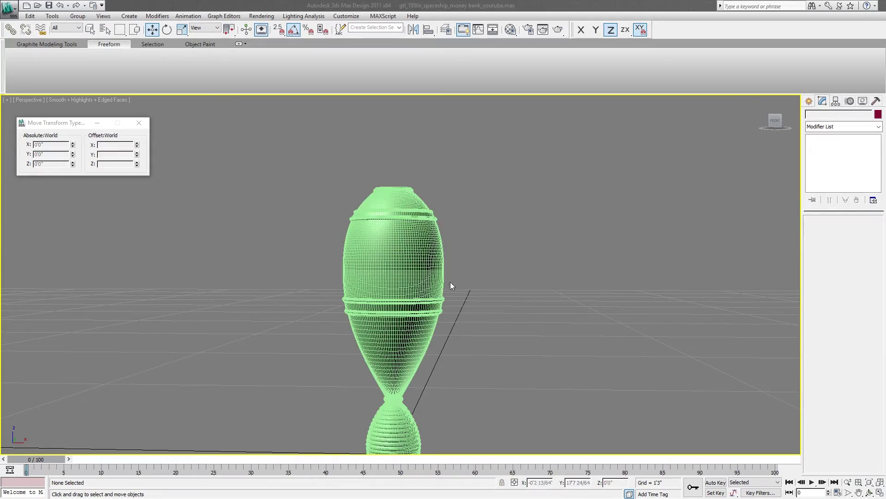
Examine the lathed hull's reshaped inner wall from inside the body and its shell from outside
{"action": "left_click", "coordinate": [439, 286]}
{"action": "scroll", "coordinate": [409, 291], "scroll_direction": "up", "scroll_amount": 5}
{"action": "scroll", "coordinate": [408, 291], "scroll_direction": "up", "scroll_amount": 6}
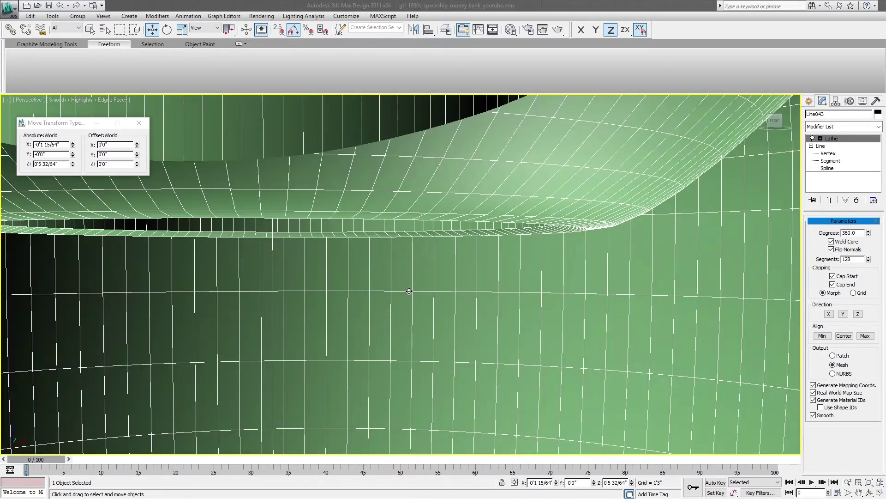
{"action": "left_click", "coordinate": [848, 493]}
{"action": "left_click_drag", "start_coordinate": [411, 233], "coordinate": [419, 313]}
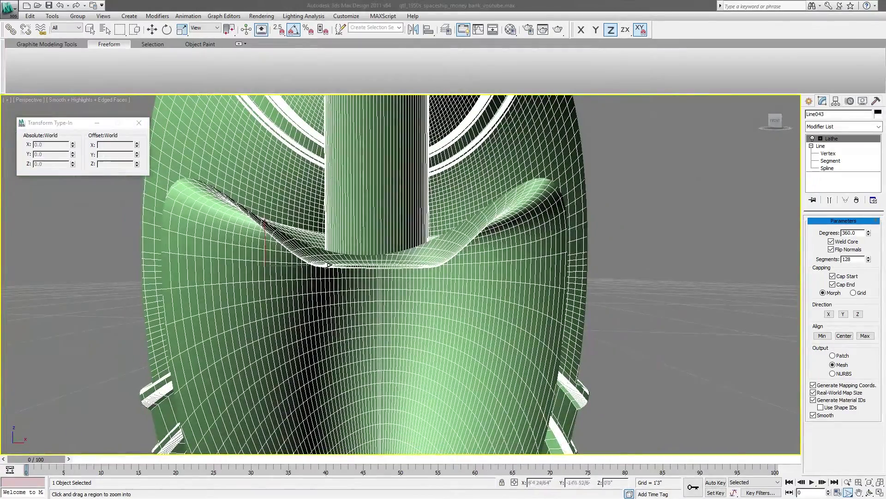
{"action": "key", "text": "w"}
{"action": "middle_click_drag", "start_coordinate": [238, 225], "coordinate": [272, 288]}
{"action": "scroll", "coordinate": [270, 287], "scroll_direction": "down", "scroll_amount": 10}
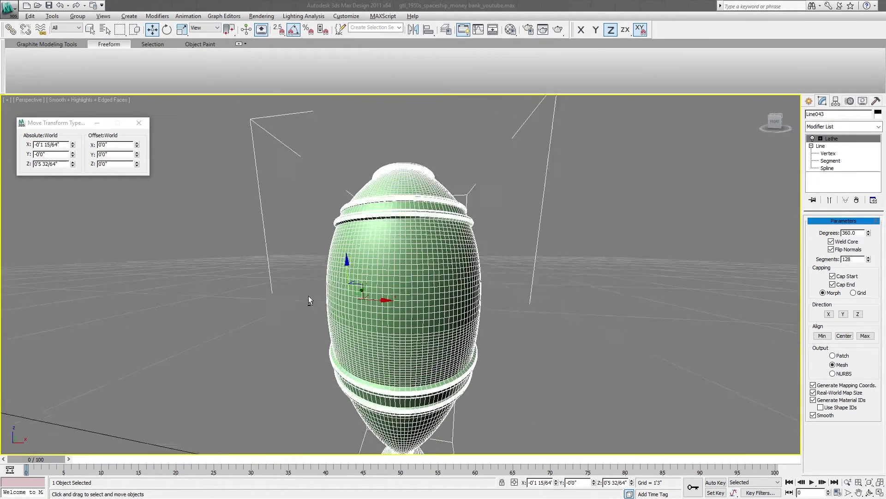
{"action": "scroll", "coordinate": [310, 300], "scroll_direction": "up", "scroll_amount": 1}
{"action": "middle_click_drag", "start_coordinate": [311, 300], "coordinate": [310, 308], "text": "alt"}
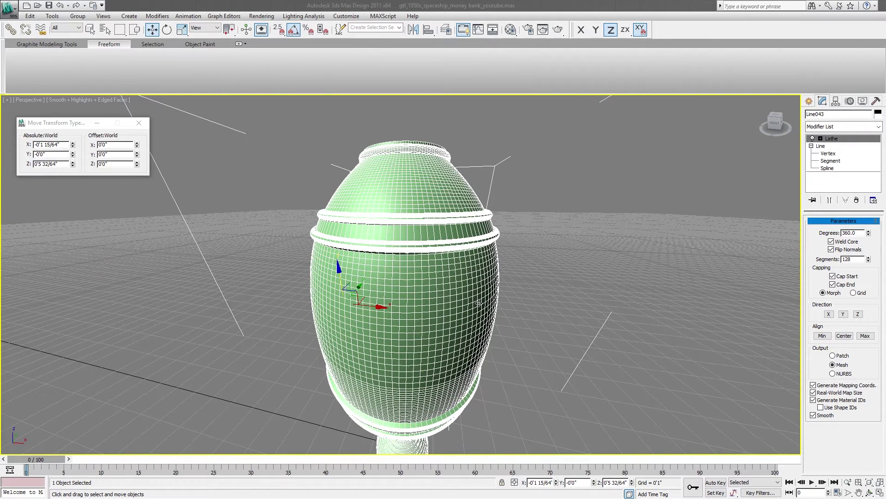
Switch to Front view and back to Perspective, reselect the hull and examine its full shape from a raised angle
{"action": "key", "text": "f"}
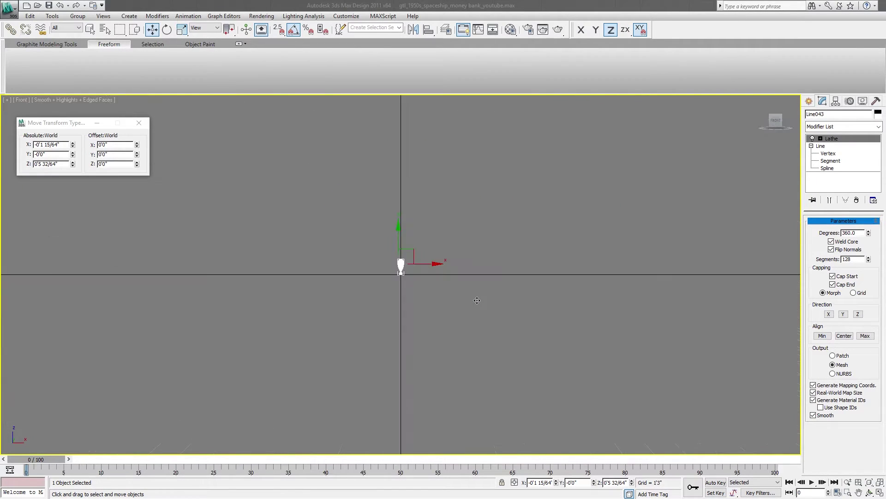
{"action": "key", "text": "p"}
{"action": "scroll", "coordinate": [402, 260], "scroll_direction": "up", "scroll_amount": 8}
{"action": "middle_click_drag", "start_coordinate": [406, 255], "coordinate": [366, 316], "text": "alt"}
{"action": "scroll", "coordinate": [378, 304], "scroll_direction": "up", "scroll_amount": 5}
{"action": "left_click", "coordinate": [535, 320]}
{"action": "scroll", "coordinate": [535, 323], "scroll_direction": "down", "scroll_amount": 3}
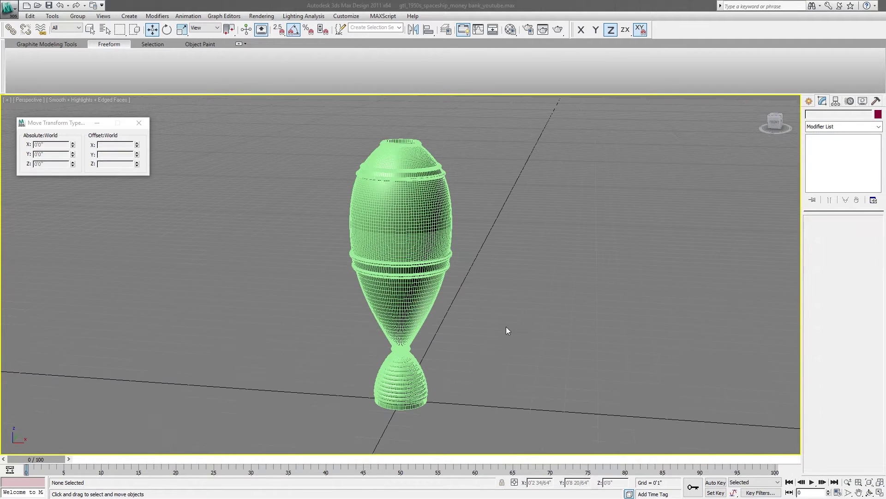
{"action": "left_click", "coordinate": [417, 270]}
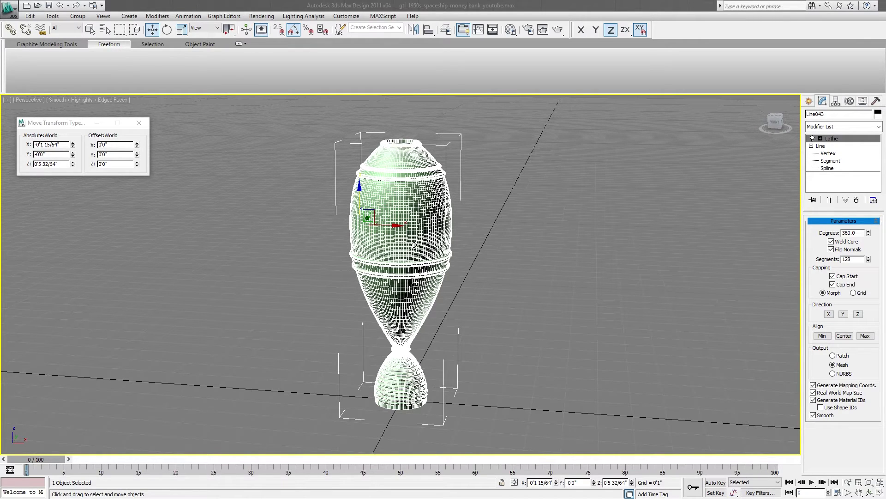
{"action": "middle_click_drag", "start_coordinate": [398, 205], "coordinate": [372, 261], "text": "alt"}
{"action": "scroll", "coordinate": [382, 259], "scroll_direction": "down", "scroll_amount": 2}
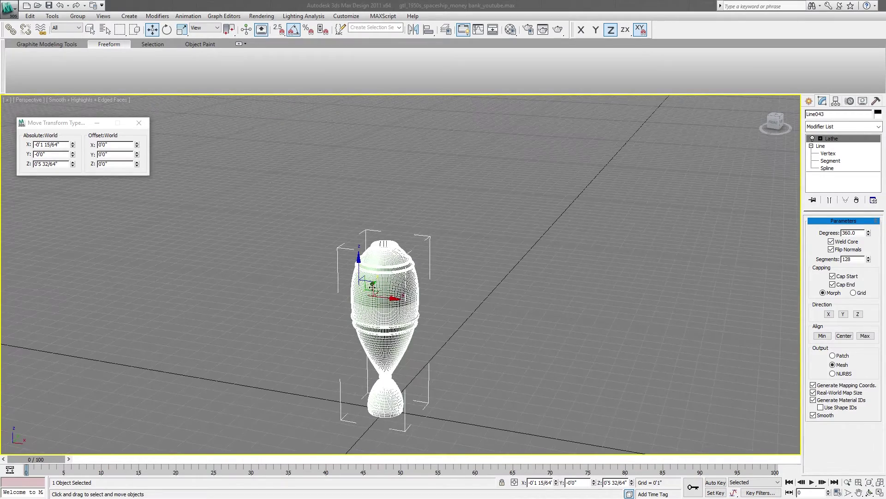
Exit isolation so all rocket parts show again, and select the hull
{"action": "right_click", "coordinate": [376, 262]}
{"action": "left_click", "coordinate": [312, 195]}
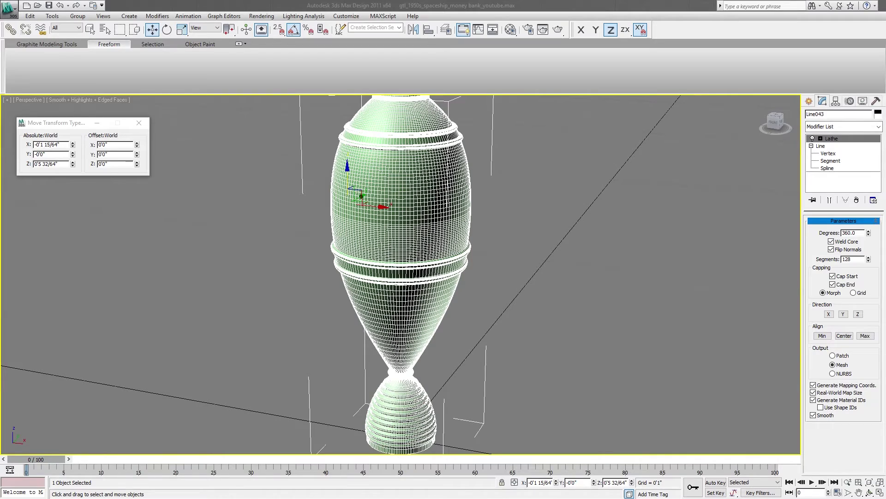
{"action": "left_click", "coordinate": [88, 236]}
{"action": "left_click", "coordinate": [32, 257]}
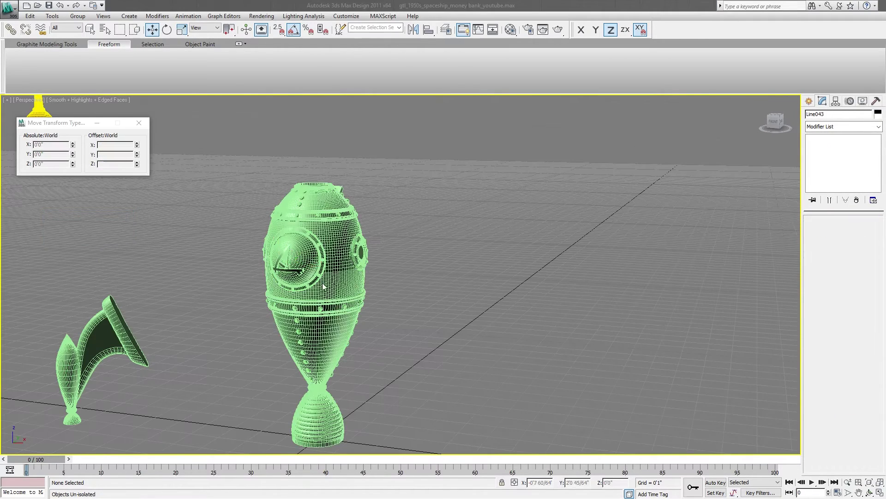
{"action": "middle_click_drag", "start_coordinate": [307, 303], "coordinate": [344, 286]}
{"action": "middle_click_drag", "start_coordinate": [344, 286], "coordinate": [357, 268]}
{"action": "left_click", "coordinate": [357, 268]}
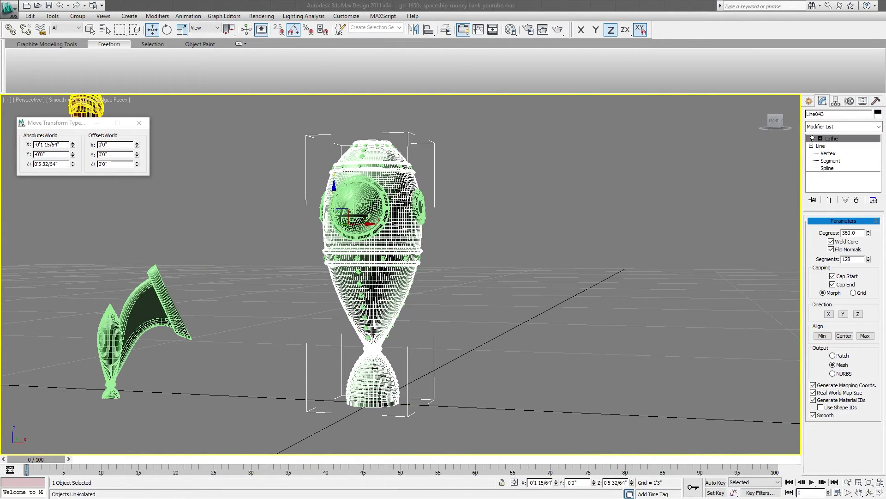
Compare the rocket in wireframe and shaded display, hide the edged faces and clear the selection
{"action": "middle_click_drag", "start_coordinate": [396, 235], "coordinate": [390, 240], "text": "alt"}
{"action": "key", "text": "F3"}
{"action": "scroll", "coordinate": [412, 277], "scroll_direction": "up", "scroll_amount": 3}
{"action": "key", "text": "F3"}
{"action": "key", "text": "F4"}
{"action": "left_click", "coordinate": [448, 172]}
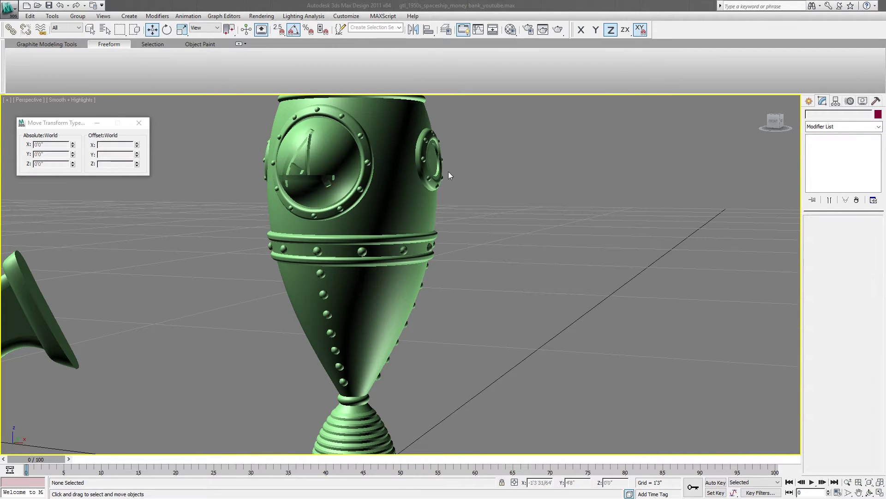
Apply the red material from the Material Editor to the hull, close the editor and clear the selection
{"action": "left_click", "coordinate": [510, 29]}
{"action": "left_click_drag", "start_coordinate": [569, 94], "coordinate": [439, 133]}
{"action": "left_click", "coordinate": [710, 64]}
{"action": "left_click", "coordinate": [401, 186]}
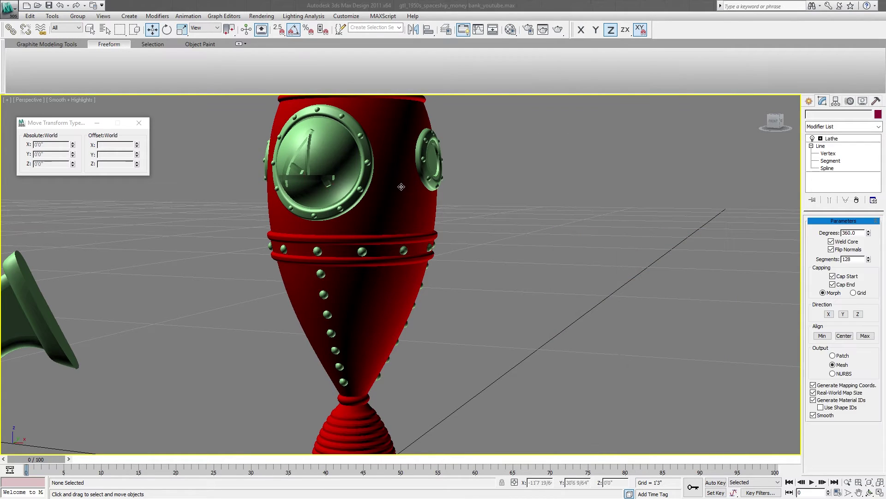
{"action": "left_click", "coordinate": [471, 259]}
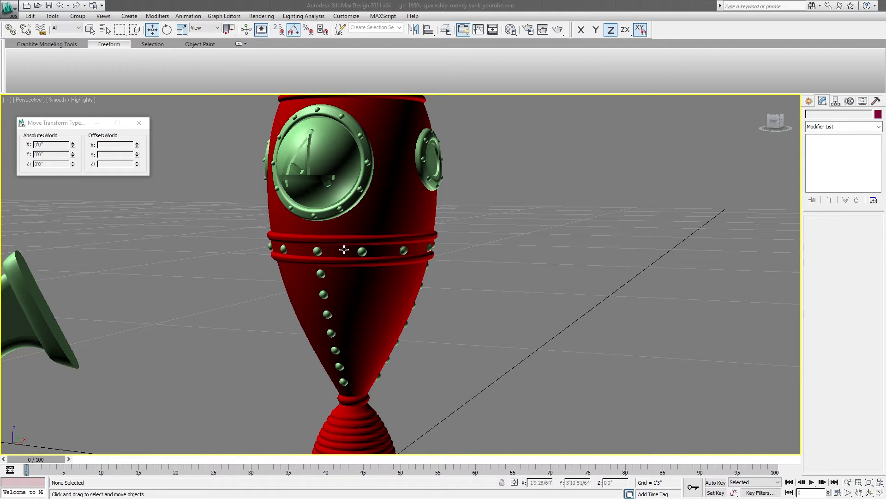
Inspect the red hull's bands and seams, select the rivets object and turn edged faces back on
{"action": "middle_click_drag", "start_coordinate": [393, 220], "coordinate": [403, 237]}
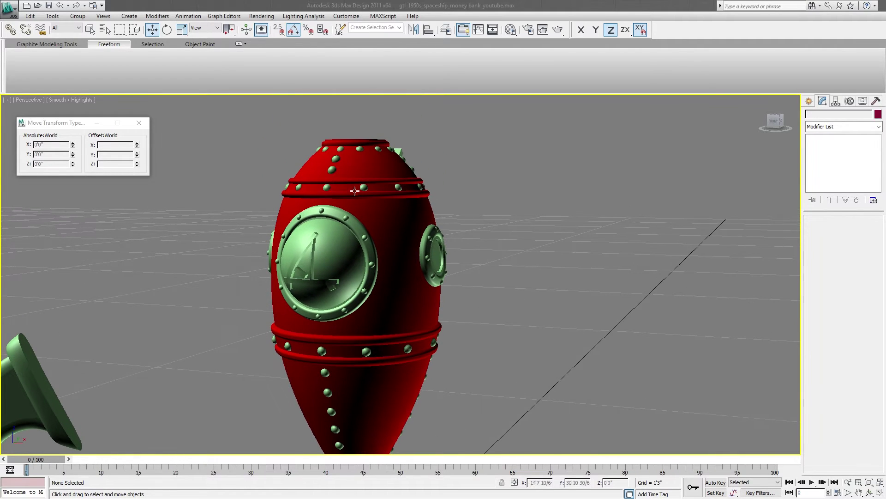
{"action": "middle_click_drag", "start_coordinate": [431, 317], "coordinate": [402, 256]}
{"action": "middle_click_drag", "start_coordinate": [332, 266], "coordinate": [268, 259], "text": "alt"}
{"action": "scroll", "coordinate": [360, 216], "scroll_direction": "up", "scroll_amount": 3}
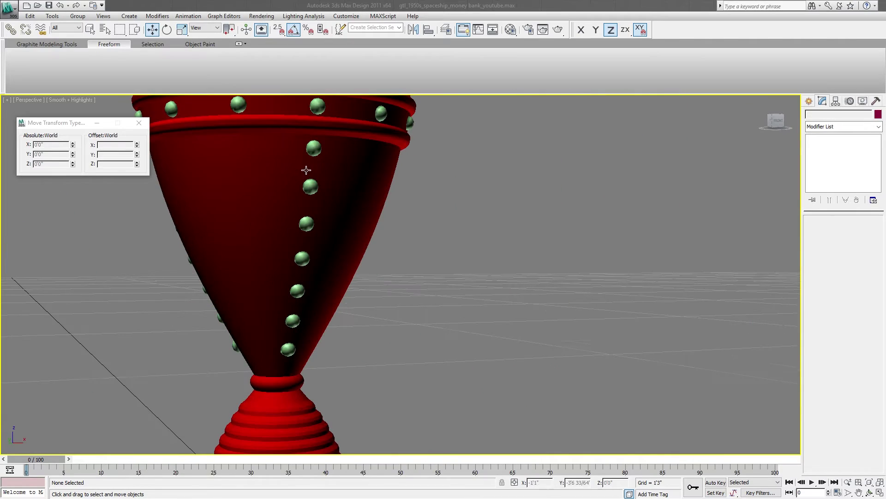
{"action": "left_click", "coordinate": [314, 147]}
{"action": "scroll", "coordinate": [332, 170], "scroll_direction": "down", "scroll_amount": 1}
{"action": "key", "text": "F4"}
{"action": "scroll", "coordinate": [327, 207], "scroll_direction": "up", "scroll_amount": 1}
{"action": "middle_click_drag", "start_coordinate": [327, 208], "coordinate": [318, 195]}
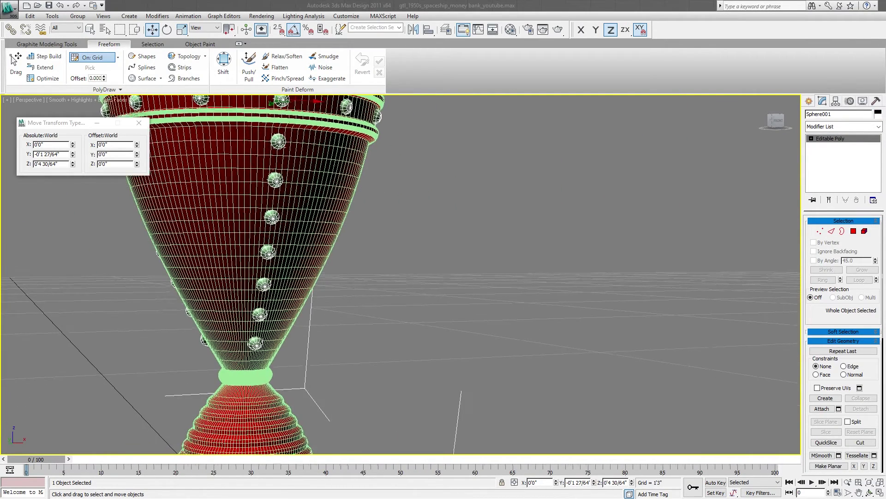
Examine the rivet meshes up close against the hull surface in wireframe and shaded display
{"action": "middle_click_drag", "start_coordinate": [268, 108], "coordinate": [313, 253]}
{"action": "scroll", "coordinate": [318, 217], "scroll_direction": "up", "scroll_amount": 3}
{"action": "scroll", "coordinate": [283, 245], "scroll_direction": "up", "scroll_amount": 3}
{"action": "key", "text": "F3"}
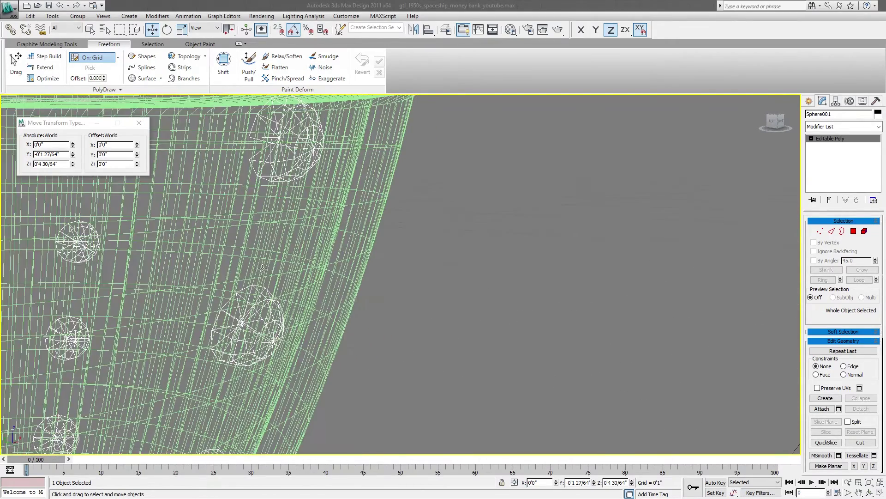
{"action": "middle_click_drag", "start_coordinate": [244, 302], "coordinate": [285, 308]}
{"action": "key", "text": "F3"}
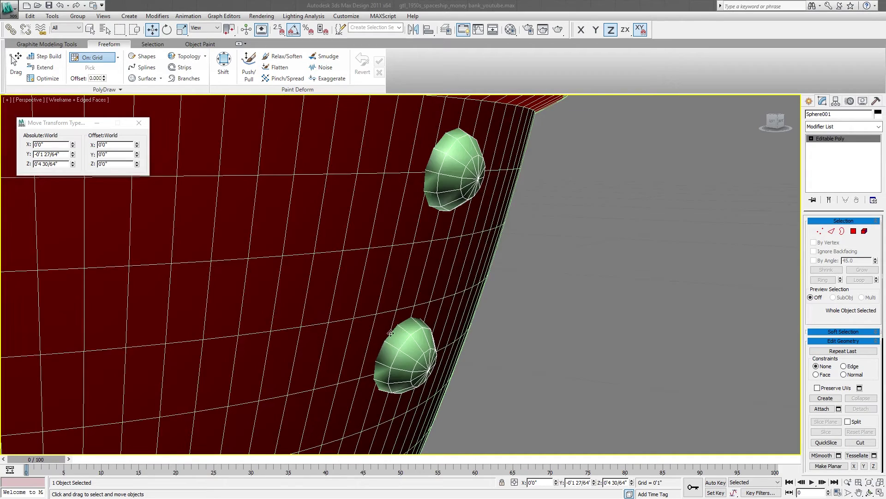
{"action": "key", "text": "F3"}
{"action": "middle_click_drag", "start_coordinate": [364, 327], "coordinate": [372, 299]}
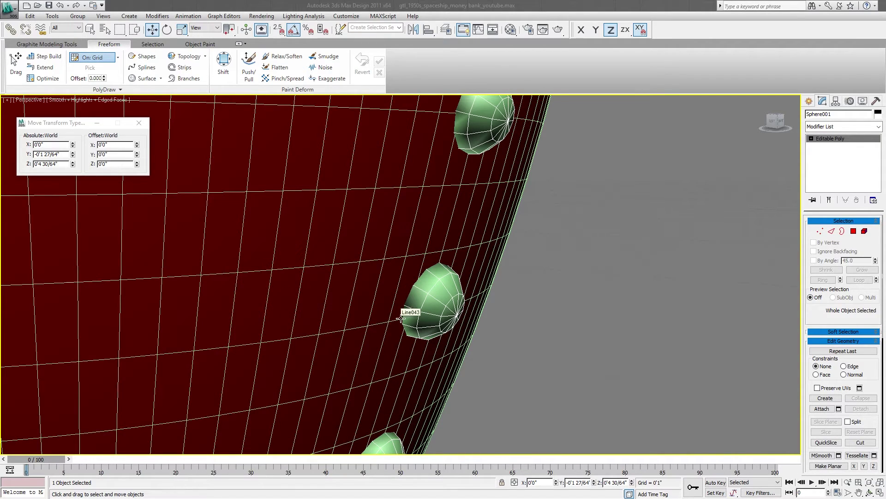
Inspect where a rivet meets the hull, view the belt and seam rivets together and clear the selection
{"action": "left_click", "coordinate": [455, 333]}
{"action": "left_click", "coordinate": [454, 332]}
{"action": "left_click", "coordinate": [420, 291]}
{"action": "scroll", "coordinate": [415, 292], "scroll_direction": "down", "scroll_amount": 8}
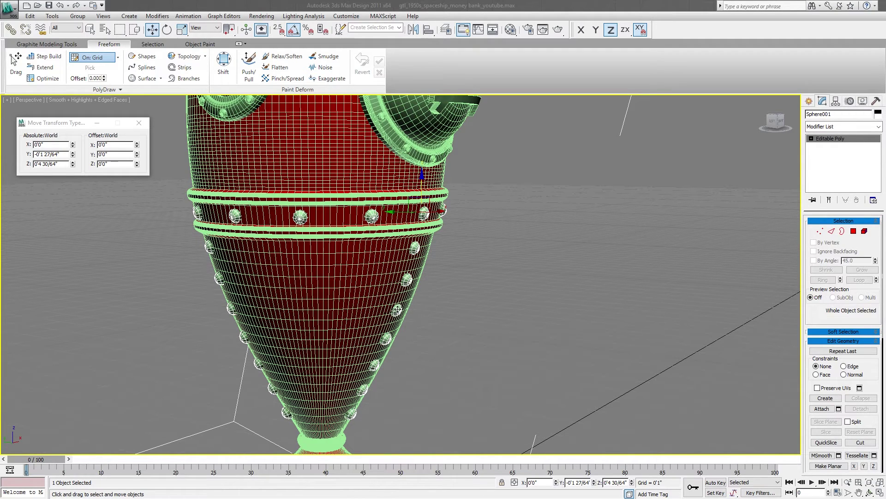
{"action": "left_click", "coordinate": [433, 300]}
{"action": "middle_click_drag", "start_coordinate": [433, 300], "coordinate": [441, 292]}
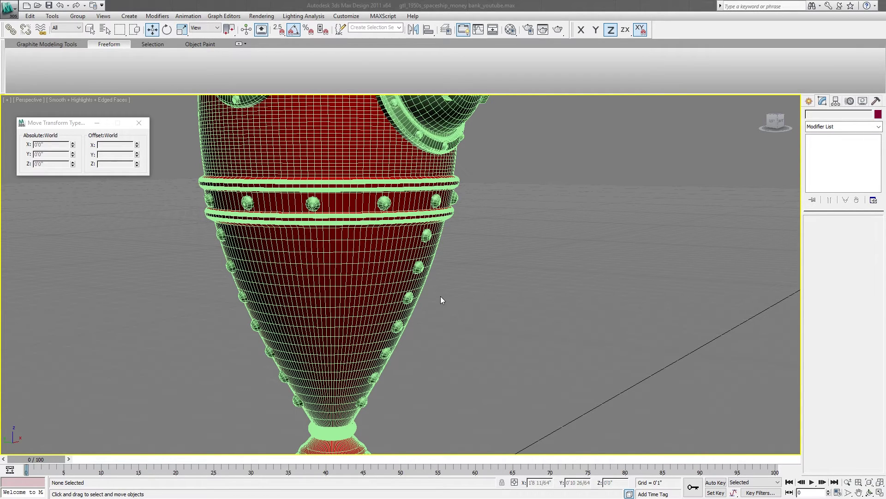
Select the hull and toggle its Lathe effect off and on to compare the profile line with the rivets' positions
{"action": "left_click", "coordinate": [373, 275]}
{"action": "middle_click_drag", "start_coordinate": [373, 275], "coordinate": [377, 301]}
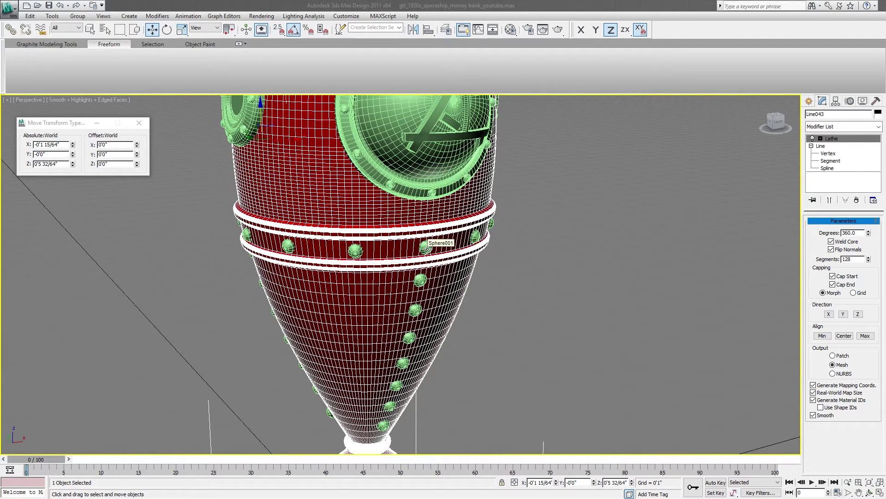
{"action": "middle_click_drag", "start_coordinate": [411, 277], "coordinate": [410, 270]}
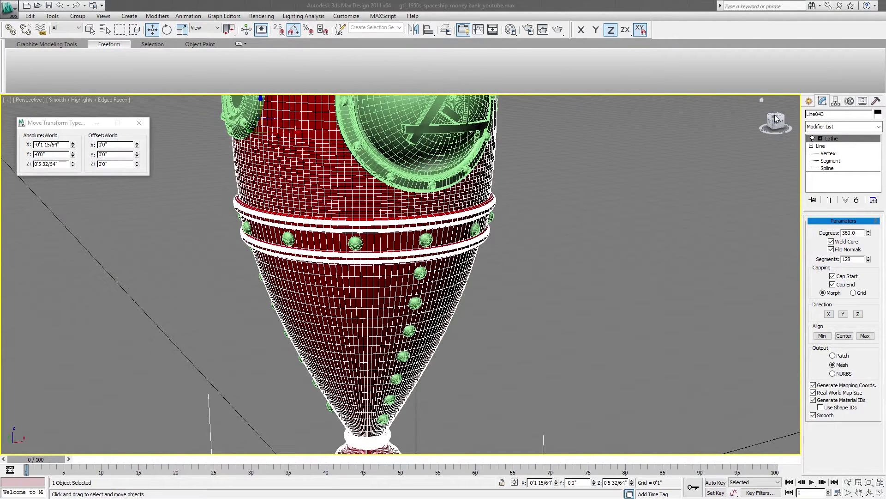
{"action": "left_click", "coordinate": [813, 138]}
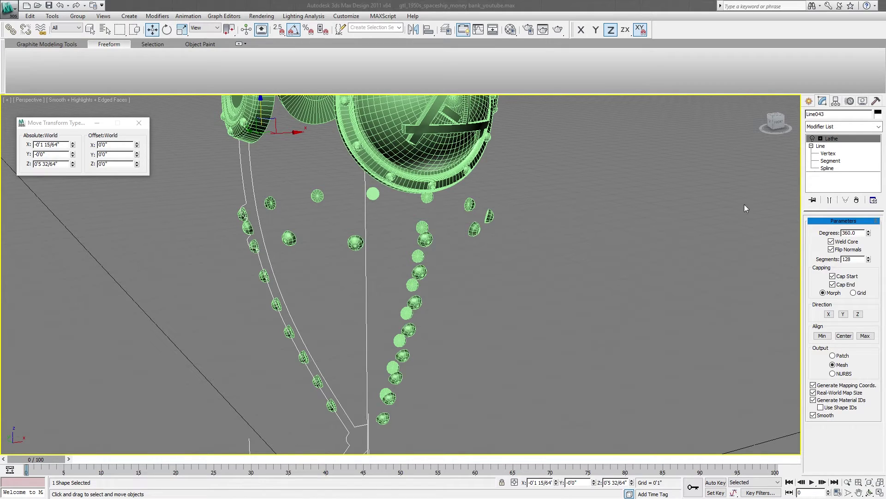
{"action": "left_click", "coordinate": [813, 139]}
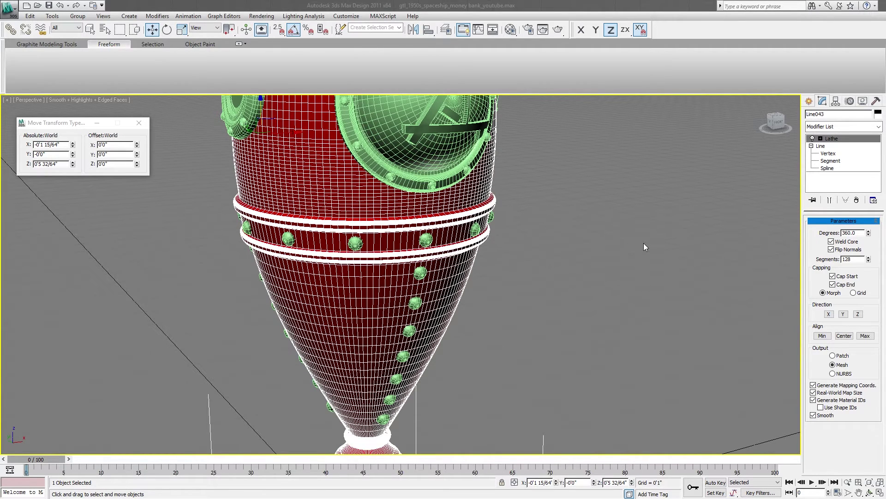
{"action": "left_click", "coordinate": [643, 243]}
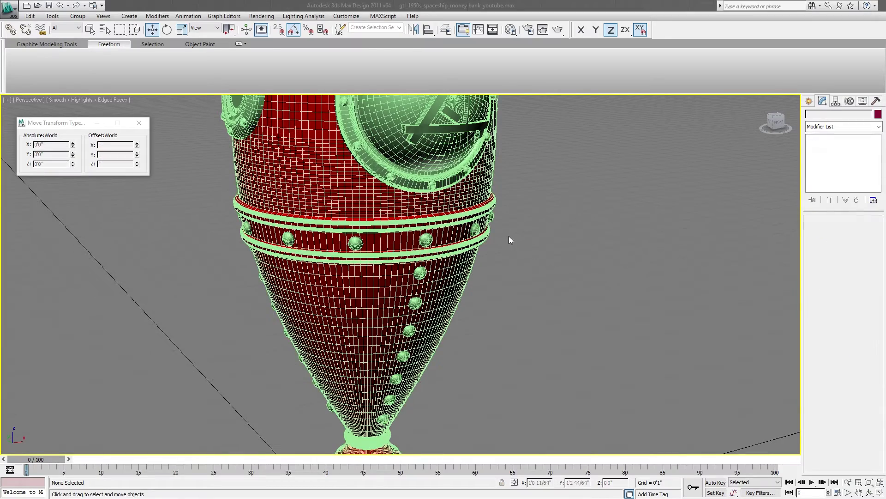
Look around the lower hull's seam and belt rivets, and select the rivets object
{"action": "middle_click_drag", "start_coordinate": [506, 247], "coordinate": [458, 210]}
{"action": "middle_click_drag", "start_coordinate": [480, 254], "coordinate": [366, 349], "text": "alt"}
{"action": "left_click", "coordinate": [393, 239]}
{"action": "scroll", "coordinate": [361, 307], "scroll_direction": "down", "scroll_amount": 3}
{"action": "middle_click_drag", "start_coordinate": [348, 408], "coordinate": [402, 303], "text": "alt"}
{"action": "left_click", "coordinate": [411, 387]}
{"action": "scroll", "coordinate": [455, 332], "scroll_direction": "up", "scroll_amount": 6}
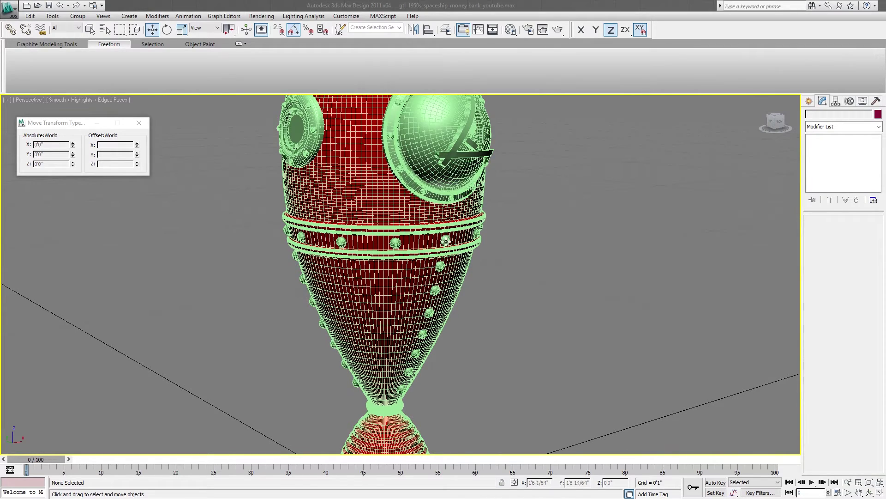
{"action": "left_click", "coordinate": [395, 243]}
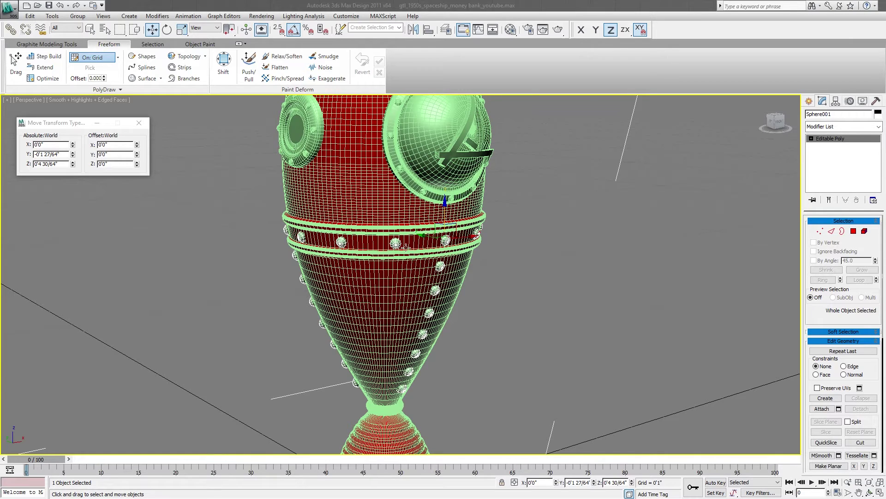
Frame the selected rivets in Left view and examine the ones near the fin in wireframe display
{"action": "middle_click_drag", "start_coordinate": [404, 234], "coordinate": [351, 190]}
{"action": "key", "text": "l"}
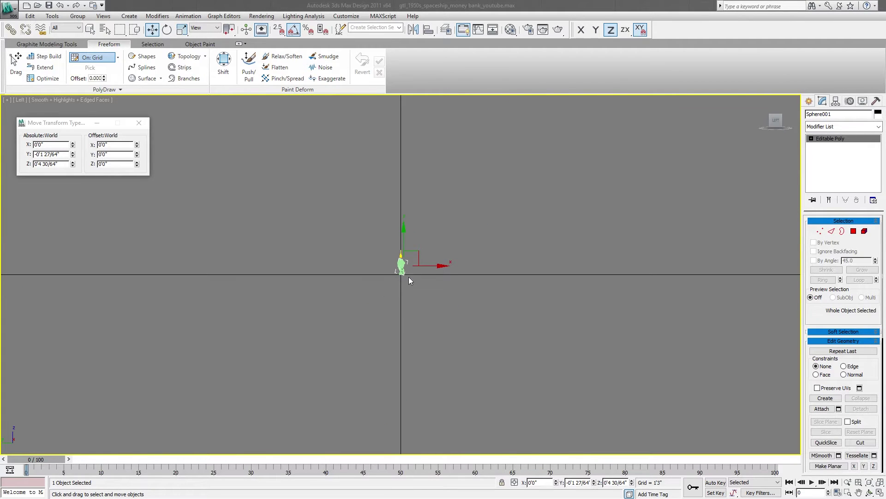
{"action": "key", "text": "z"}
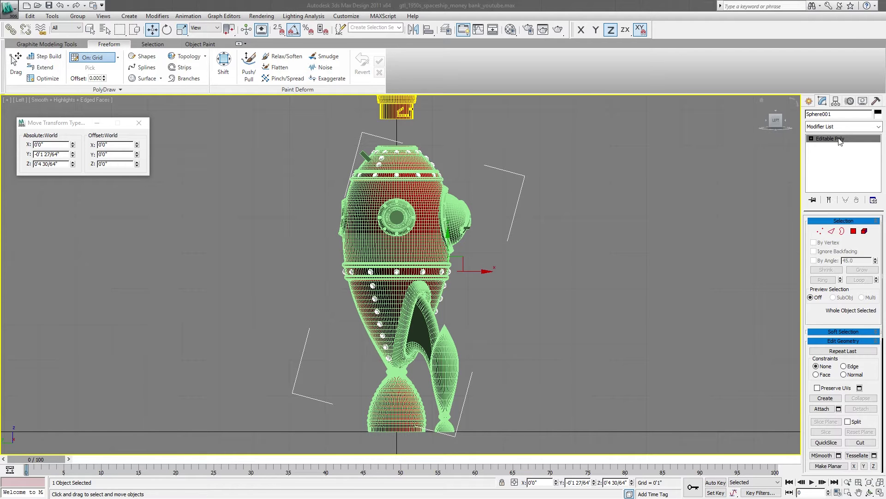
{"action": "scroll", "coordinate": [333, 309], "scroll_direction": "up", "scroll_amount": 10}
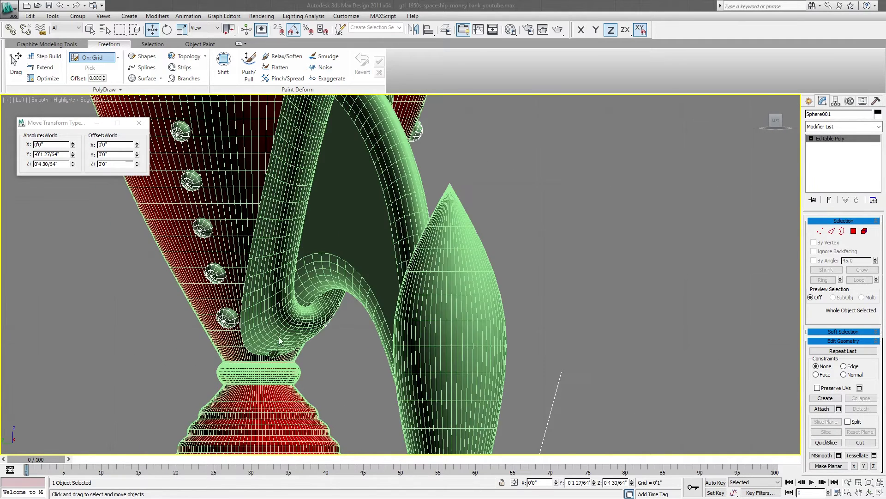
{"action": "key", "text": "F3"}
{"action": "scroll", "coordinate": [333, 310], "scroll_direction": "up", "scroll_amount": 5}
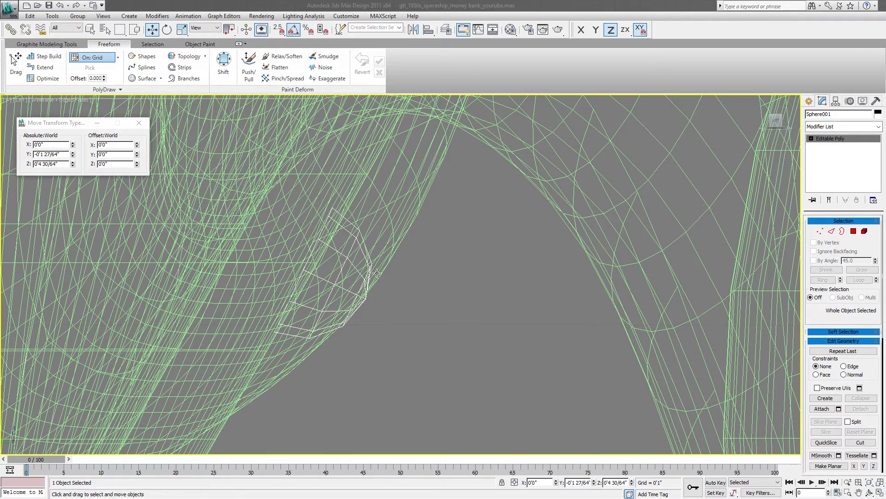
Try editing the rivet's vertices near the hull edge, undo the change and leave vertex editing
{"action": "left_click", "coordinate": [820, 231]}
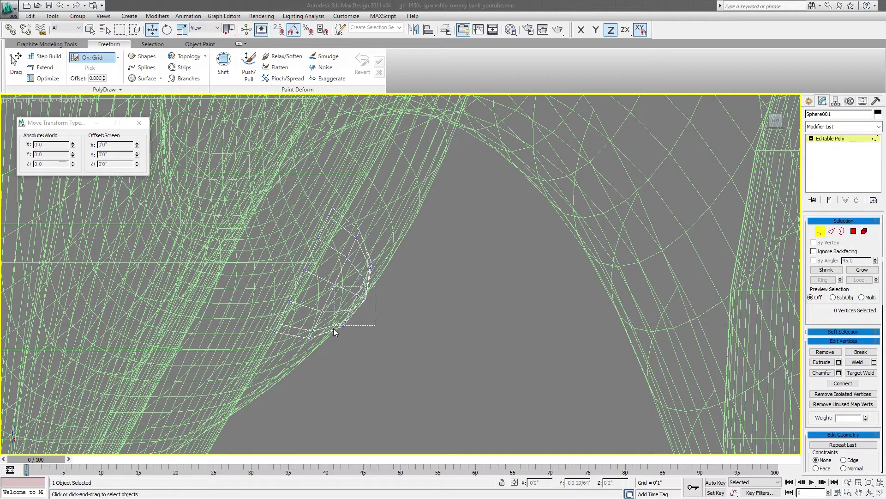
{"action": "left_click_drag", "start_coordinate": [331, 333], "coordinate": [185, 310]}
{"action": "key", "text": "ctrl+z"}
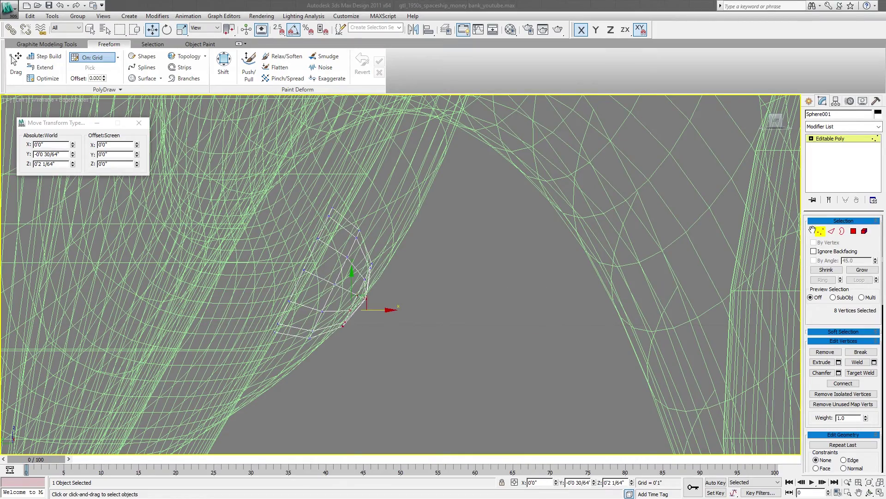
{"action": "left_click", "coordinate": [820, 231]}
Clear the rivet selection, return to a shaded Perspective view of the whole rocket and select the hull
{"action": "key", "text": "p"}
{"action": "scroll", "coordinate": [488, 322], "scroll_direction": "down", "scroll_amount": 10}
{"action": "middle_click_drag", "start_coordinate": [488, 323], "coordinate": [335, 323], "text": "alt"}
{"action": "scroll", "coordinate": [335, 323], "scroll_direction": "down", "scroll_amount": 4}
{"action": "left_click", "coordinate": [581, 318]}
{"action": "key", "text": "F3"}
{"action": "scroll", "coordinate": [500, 226], "scroll_direction": "up", "scroll_amount": 3}
{"action": "scroll", "coordinate": [500, 229], "scroll_direction": "up", "scroll_amount": 3}
{"action": "middle_click_drag", "start_coordinate": [392, 271], "coordinate": [342, 278]}
{"action": "left_click", "coordinate": [364, 287]}
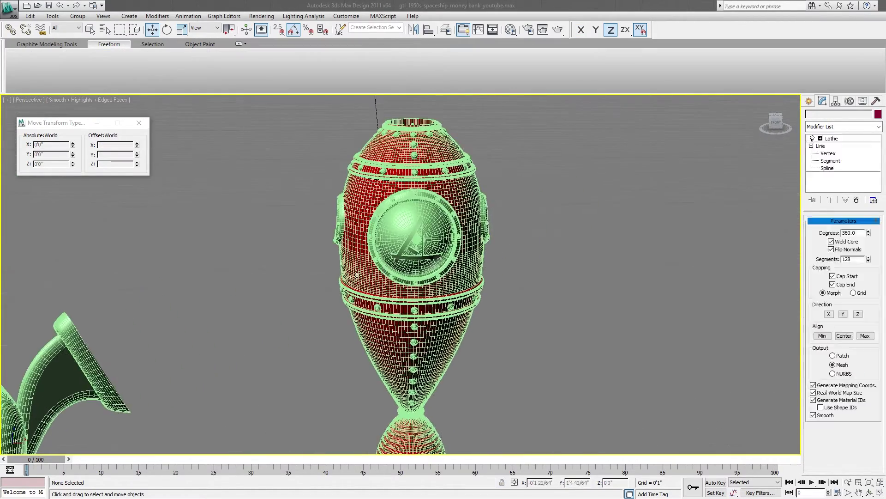
{"action": "middle_click_drag", "start_coordinate": [416, 300], "coordinate": [368, 326]}
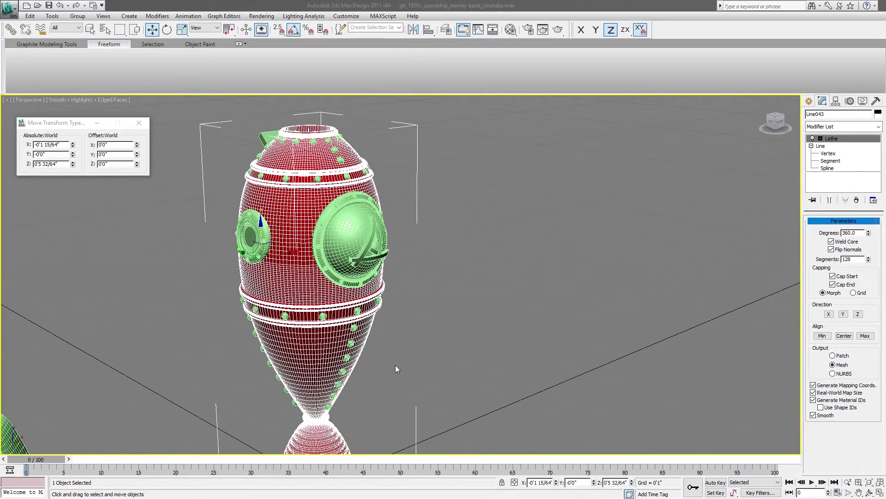
Select the small porthole frame on the hull's side and look at it up close
{"action": "middle_click_drag", "start_coordinate": [350, 284], "coordinate": [337, 343]}
{"action": "middle_click_drag", "start_coordinate": [298, 318], "coordinate": [275, 299], "text": "alt"}
{"action": "middle_click_drag", "start_coordinate": [276, 299], "coordinate": [400, 269]}
{"action": "scroll", "coordinate": [331, 298], "scroll_direction": "up", "scroll_amount": 3}
{"action": "left_click", "coordinate": [433, 265]}
{"action": "left_click", "coordinate": [328, 238]}
{"action": "middle_click_drag", "start_coordinate": [400, 270], "coordinate": [429, 278], "text": "alt"}
{"action": "scroll", "coordinate": [353, 291], "scroll_direction": "up", "scroll_amount": 8}
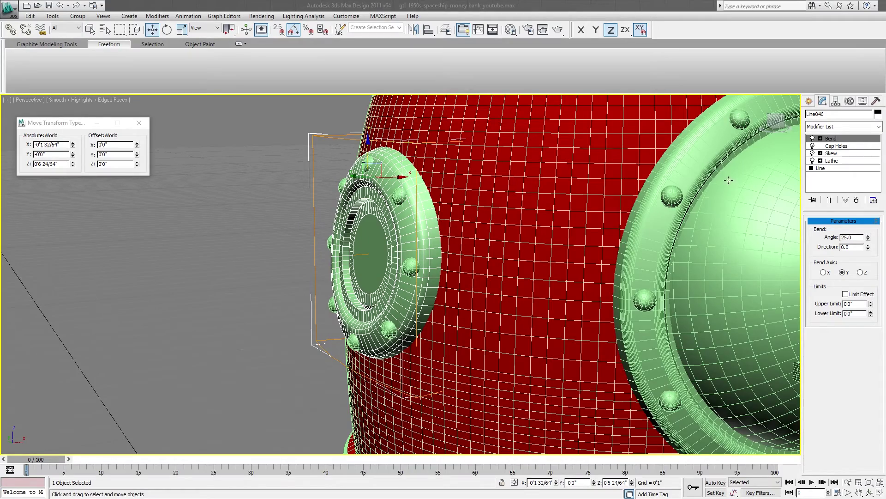
Examine how the side porthole follows the hull's curvature in Top, Front and Perspective views
{"action": "middle_click_drag", "start_coordinate": [749, 199], "coordinate": [612, 271], "text": "alt"}
{"action": "key", "text": "t"}
{"action": "key", "text": "z"}
{"action": "middle_click_drag", "start_coordinate": [472, 324], "coordinate": [473, 275]}
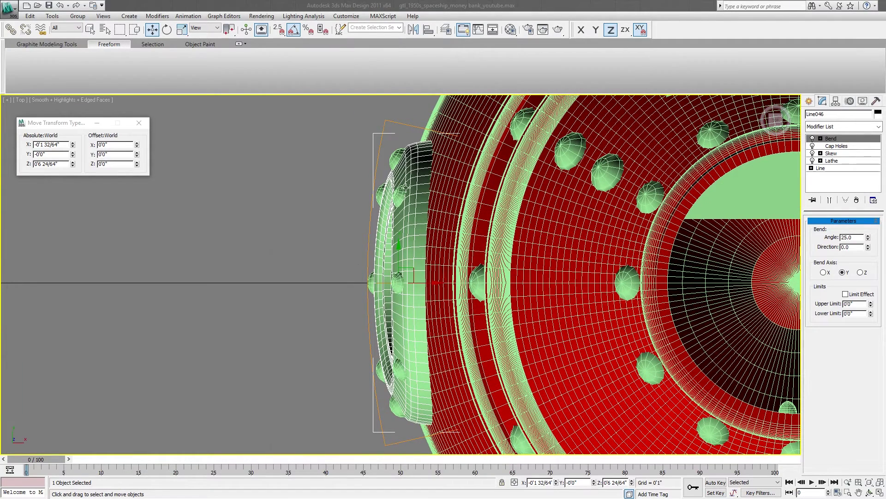
{"action": "key", "text": "f"}
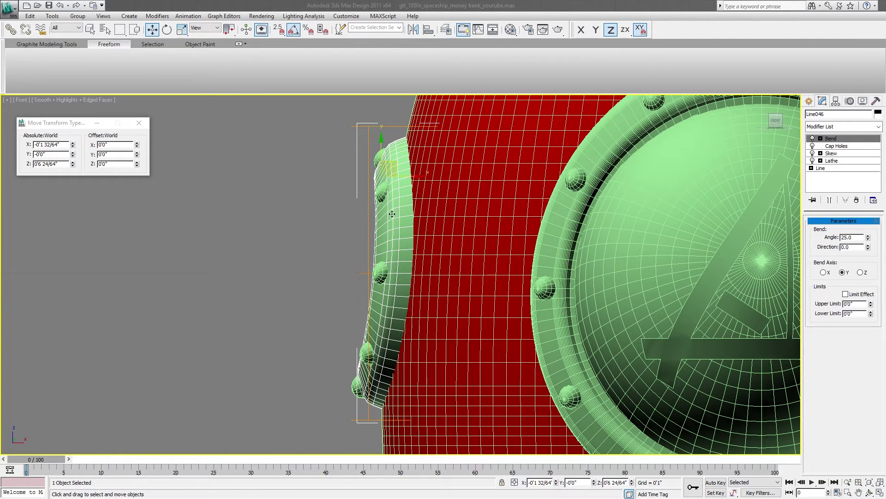
{"action": "middle_click_drag", "start_coordinate": [390, 213], "coordinate": [387, 213]}
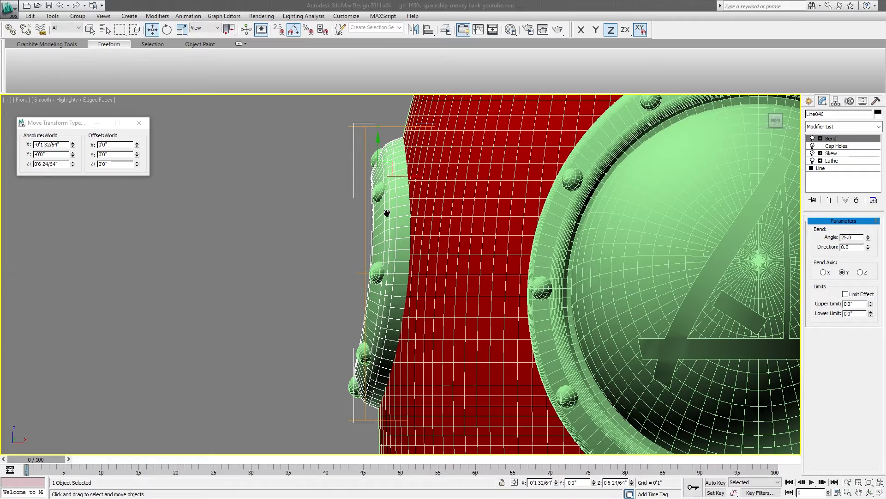
{"action": "key", "text": "p"}
{"action": "scroll", "coordinate": [284, 241], "scroll_direction": "up", "scroll_amount": 1}
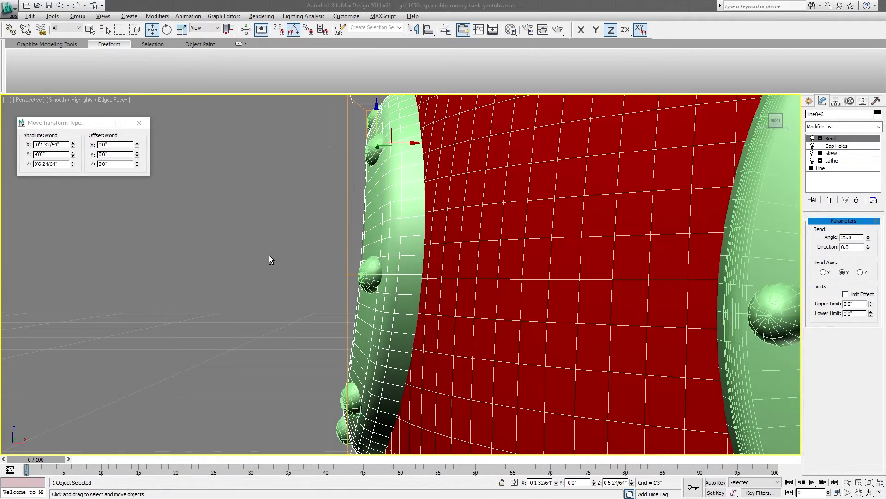
{"action": "middle_click_drag", "start_coordinate": [269, 255], "coordinate": [276, 272], "text": "alt"}
{"action": "scroll", "coordinate": [318, 276], "scroll_direction": "down", "scroll_amount": 3}
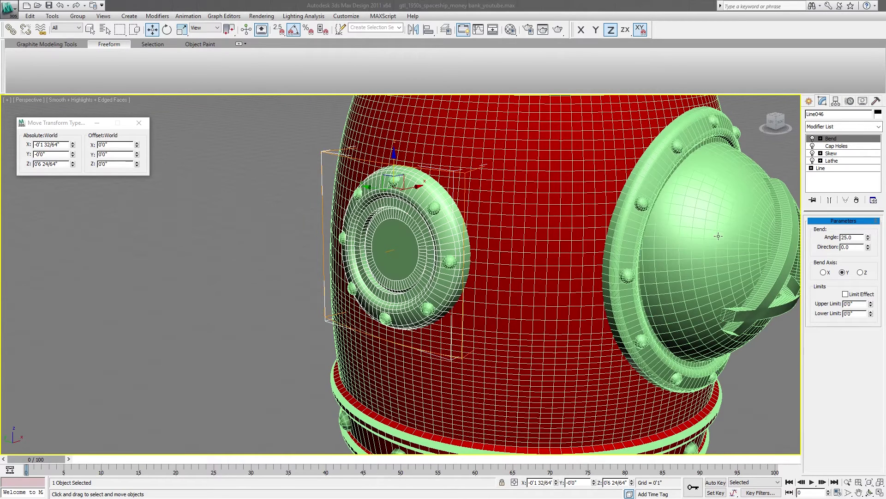
Switch off the porthole's modifiers and go down to its base Line to expose the original profile
{"action": "left_click", "coordinate": [812, 139]}
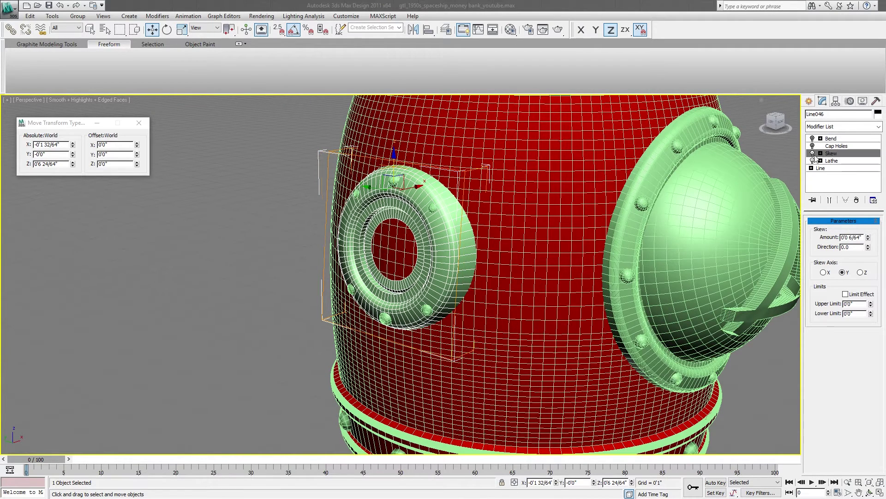
{"action": "left_click", "coordinate": [821, 153]}
{"action": "left_click", "coordinate": [825, 168]}
{"action": "middle_click_drag", "start_coordinate": [436, 243], "coordinate": [416, 260]}
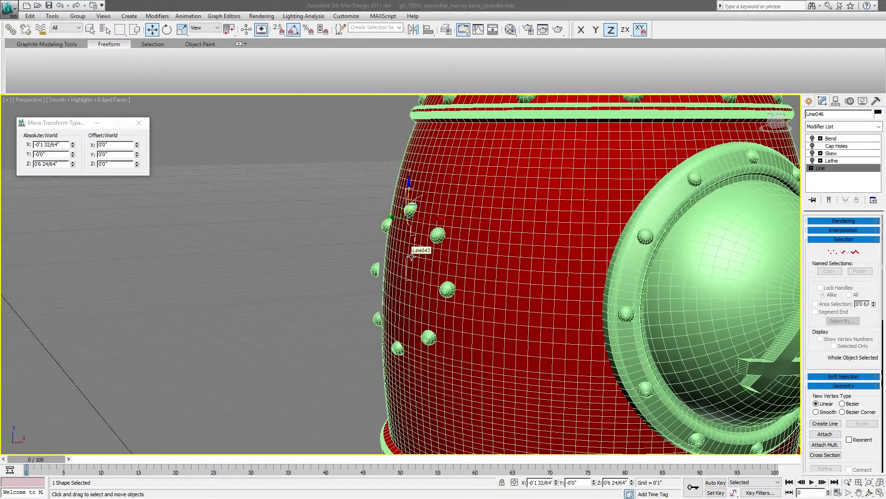
Isolate the porthole's profile line and frame it in Front view
{"action": "right_click", "coordinate": [411, 256]}
{"action": "left_click", "coordinate": [437, 184]}
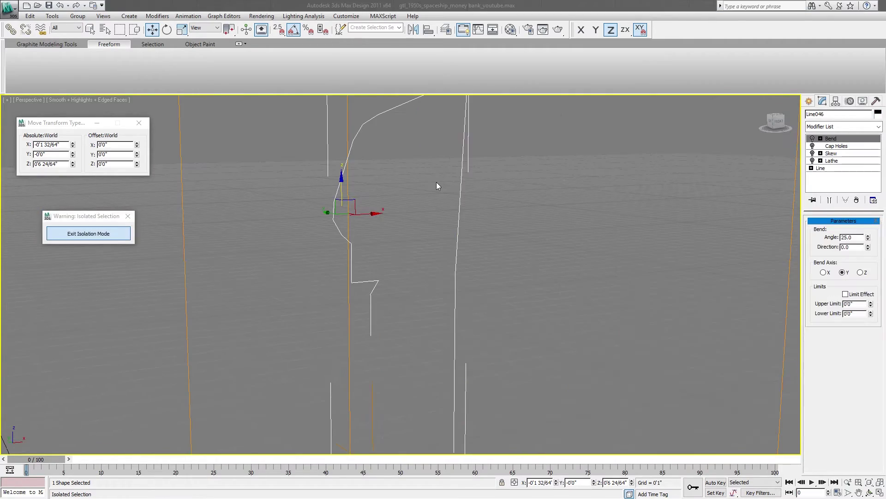
{"action": "middle_click_drag", "start_coordinate": [505, 268], "coordinate": [450, 281]}
{"action": "scroll", "coordinate": [495, 277], "scroll_direction": "down", "scroll_amount": 4}
{"action": "left_click", "coordinate": [495, 277]}
{"action": "key", "text": "f"}
{"action": "key", "text": "z"}
{"action": "middle_click_drag", "start_coordinate": [578, 341], "coordinate": [466, 240]}
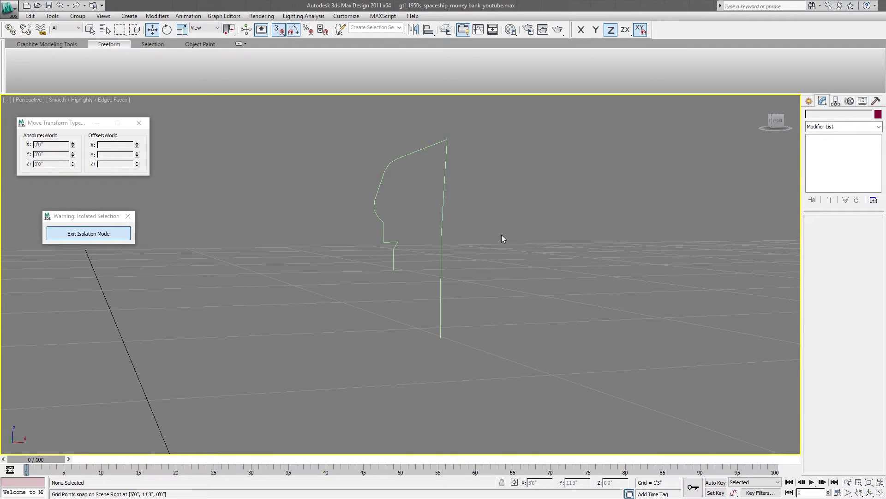
Reselect the isolated profile line in Perspective view and go to its base Line level
{"action": "left_click_drag", "start_coordinate": [482, 220], "coordinate": [412, 258]}
{"action": "middle_click_drag", "start_coordinate": [433, 346], "coordinate": [438, 297], "text": "alt"}
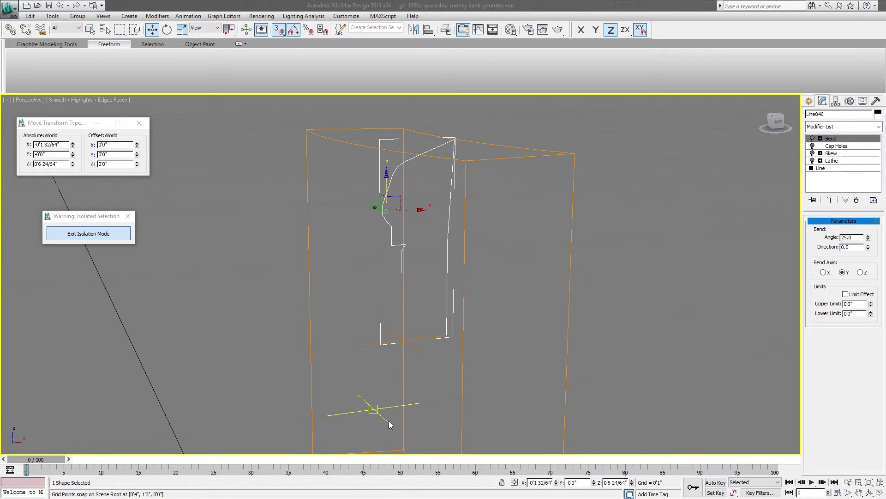
{"action": "middle_click_drag", "start_coordinate": [530, 283], "coordinate": [503, 221], "text": "alt"}
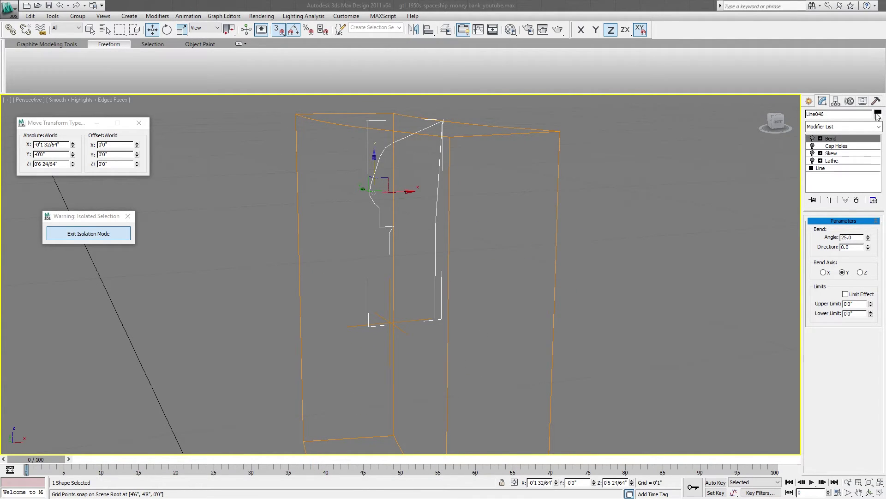
{"action": "left_click", "coordinate": [868, 168]}
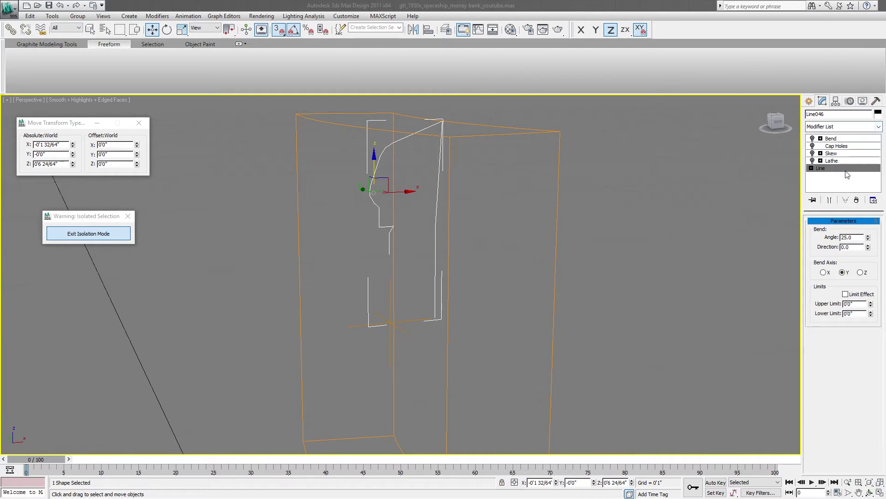
Browse the list of modifiers available for the porthole's profile line
{"action": "left_click", "coordinate": [879, 128]}
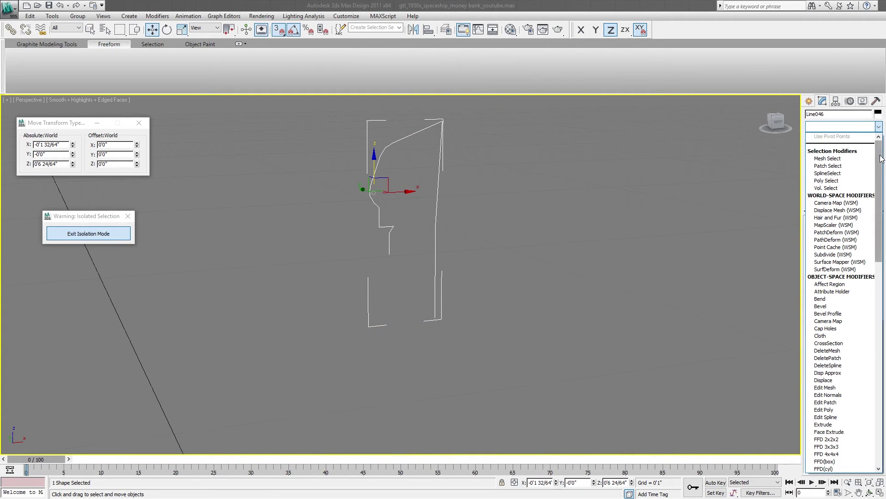
{"action": "left_click_drag", "start_coordinate": [874, 160], "coordinate": [864, 377]}
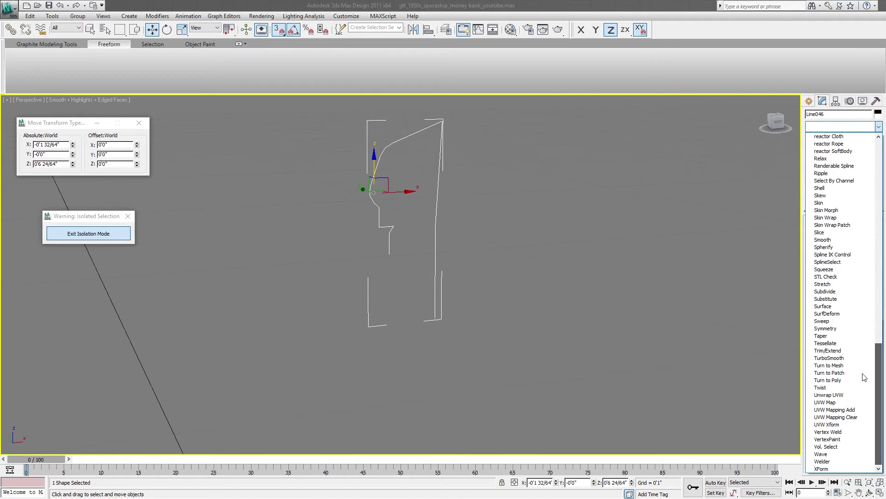
{"action": "scroll", "coordinate": [864, 377], "scroll_direction": "up", "scroll_amount": 20}
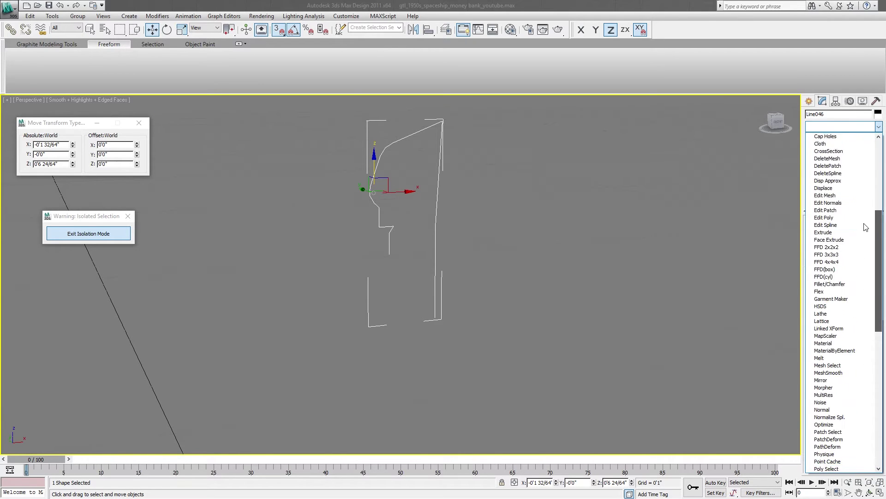
{"action": "scroll", "coordinate": [859, 185], "scroll_direction": "up", "scroll_amount": 3}
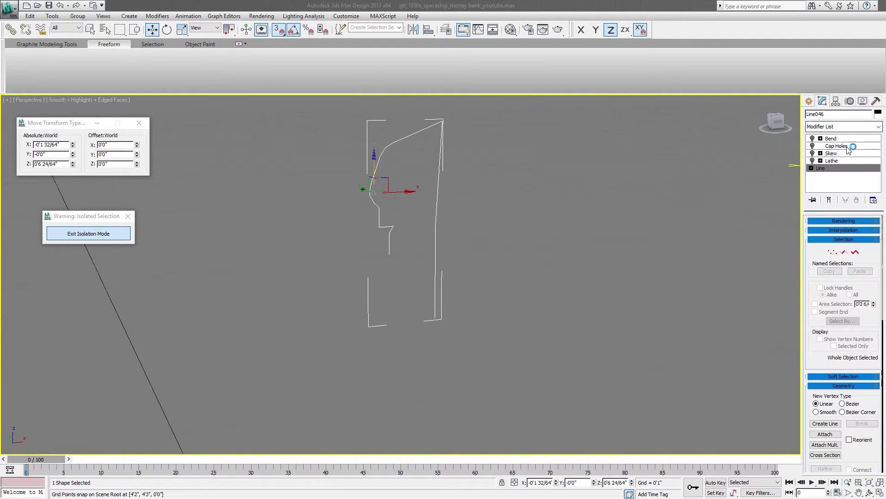
Turn the Lathe modifier back on for the porthole profile and reselect the resulting object
{"action": "left_click", "coordinate": [841, 161]}
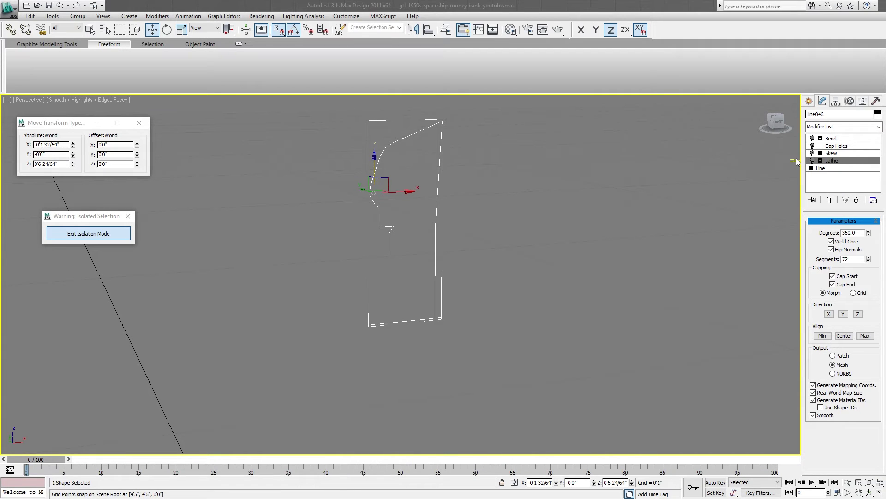
{"action": "left_click", "coordinate": [812, 161]}
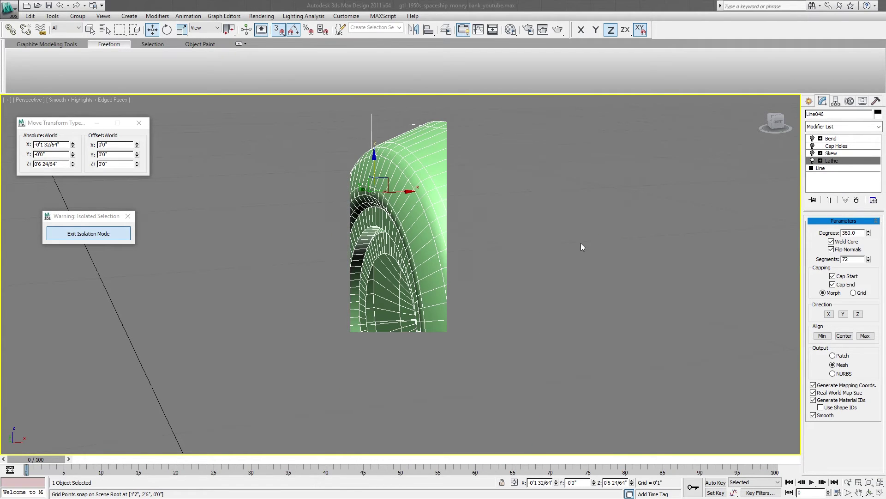
{"action": "left_click", "coordinate": [609, 302]}
{"action": "left_click", "coordinate": [390, 208]}
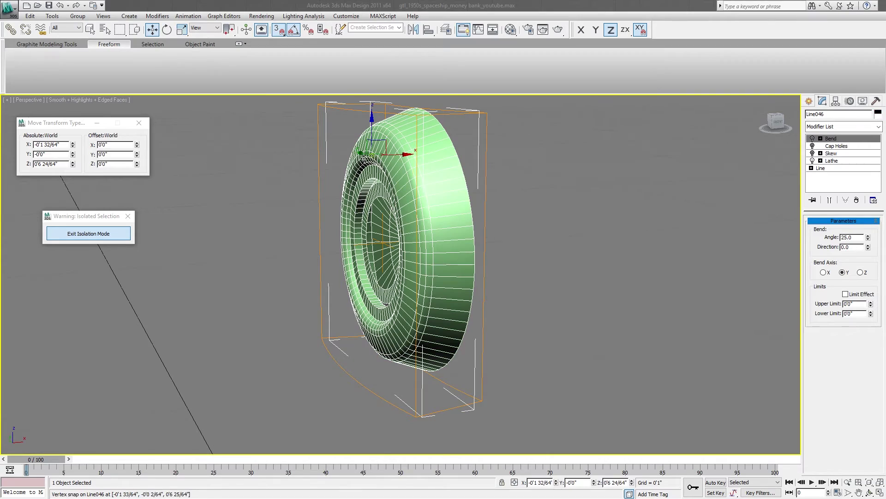
Examine the isolated lathed porthole from the front and the side, deselecting and reselecting it
{"action": "middle_click_drag", "start_coordinate": [364, 158], "coordinate": [436, 142], "text": "alt"}
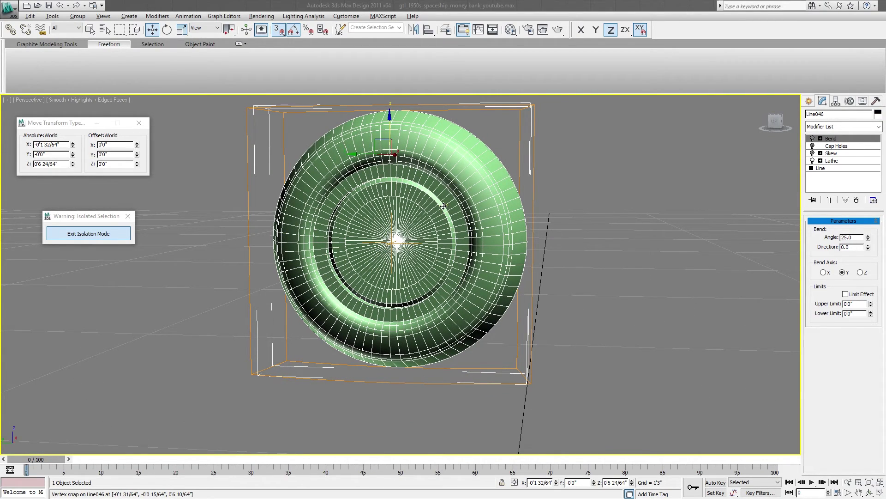
{"action": "middle_click_drag", "start_coordinate": [442, 206], "coordinate": [369, 290], "text": "alt"}
{"action": "middle_click_drag", "start_coordinate": [410, 245], "coordinate": [409, 227], "text": "alt"}
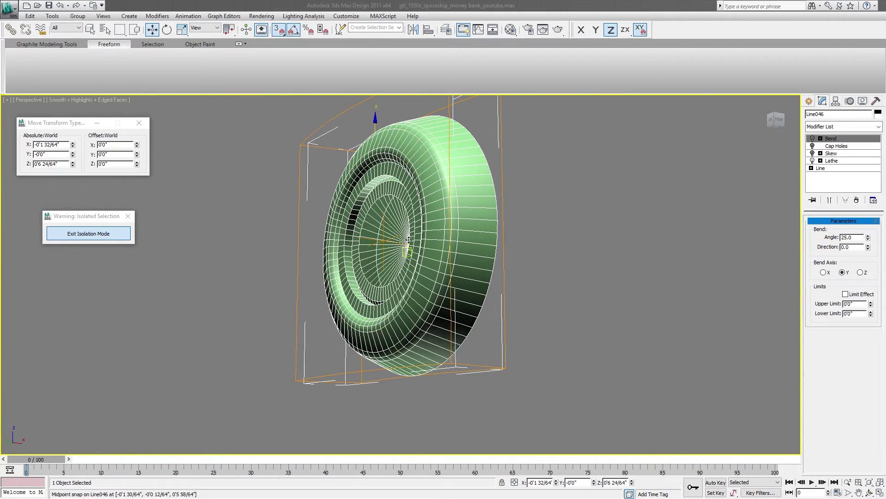
{"action": "mouse_move", "coordinate": [381, 282]}
{"action": "middle_mouse_down", "text": "alt"}
{"action": "mouse_move", "coordinate": [401, 277]}
{"action": "mouse_move", "coordinate": [385, 287]}
{"action": "mouse_move", "coordinate": [392, 286]}
{"action": "middle_mouse_up", "text": "alt"}
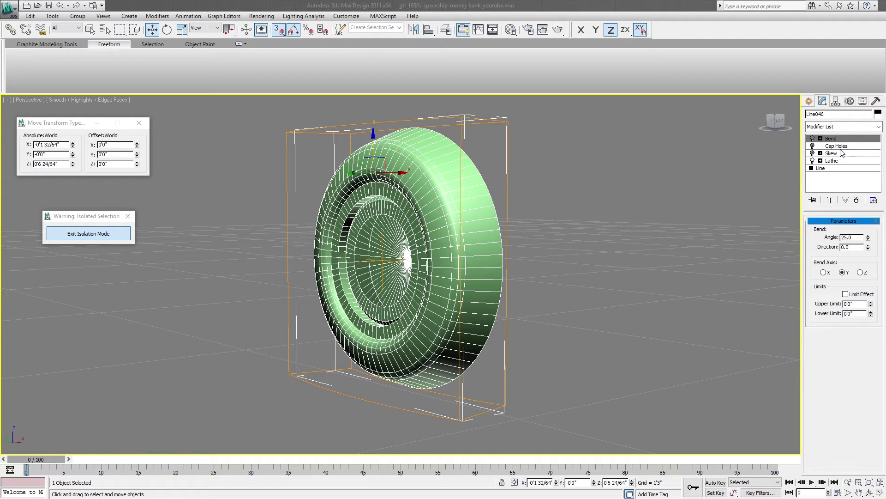
{"action": "middle_click_drag", "start_coordinate": [429, 266], "coordinate": [435, 266], "text": "alt"}
{"action": "left_click", "coordinate": [631, 290]}
{"action": "left_click", "coordinate": [438, 230]}
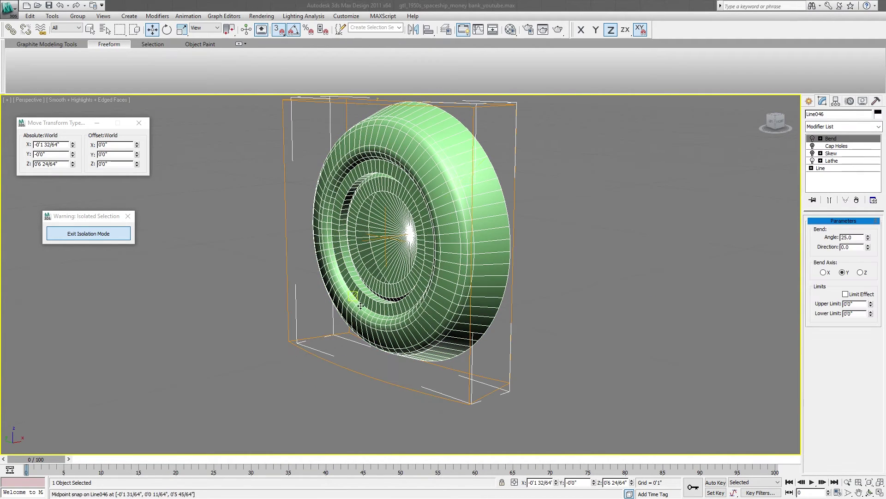
{"action": "middle_click_drag", "start_coordinate": [369, 300], "coordinate": [402, 255], "text": "alt"}
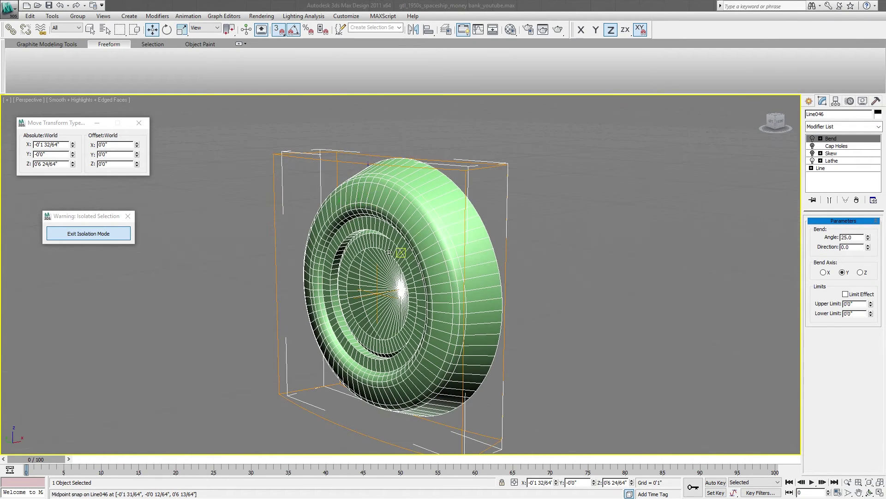
Exit isolation and examine how the porthole frame and its rivets meet the curved hull from several angles
{"action": "left_click", "coordinate": [82, 234]}
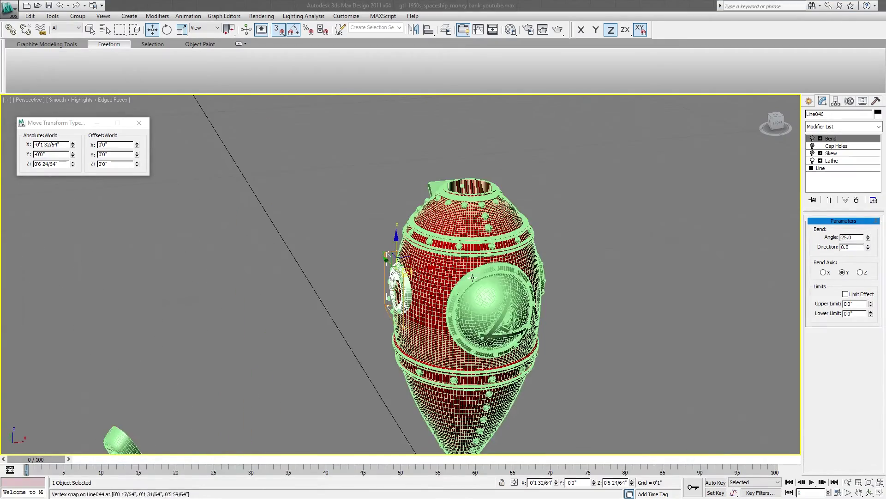
{"action": "scroll", "coordinate": [447, 258], "scroll_direction": "up", "scroll_amount": 5}
{"action": "middle_click_drag", "start_coordinate": [445, 264], "coordinate": [441, 244]}
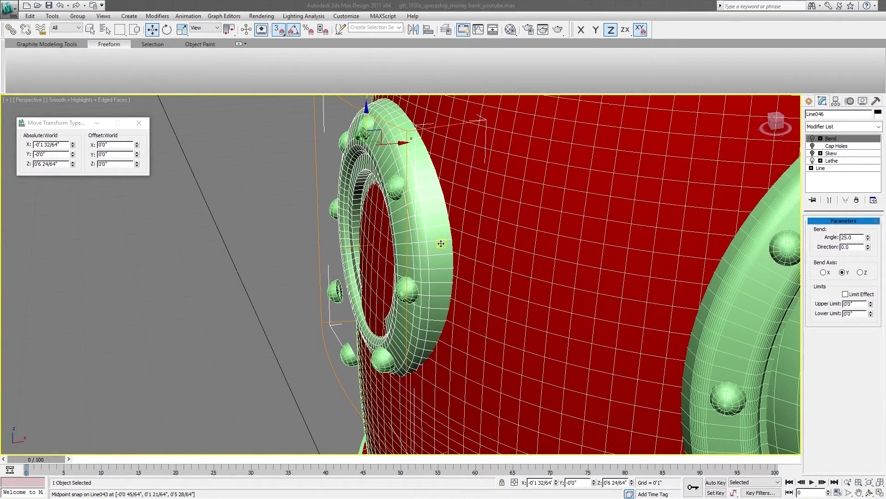
{"action": "mouse_move", "coordinate": [286, 272]}
{"action": "middle_mouse_down", "text": "alt"}
{"action": "mouse_move", "coordinate": [267, 269]}
{"action": "mouse_move", "coordinate": [295, 270]}
{"action": "middle_mouse_up", "text": "alt"}
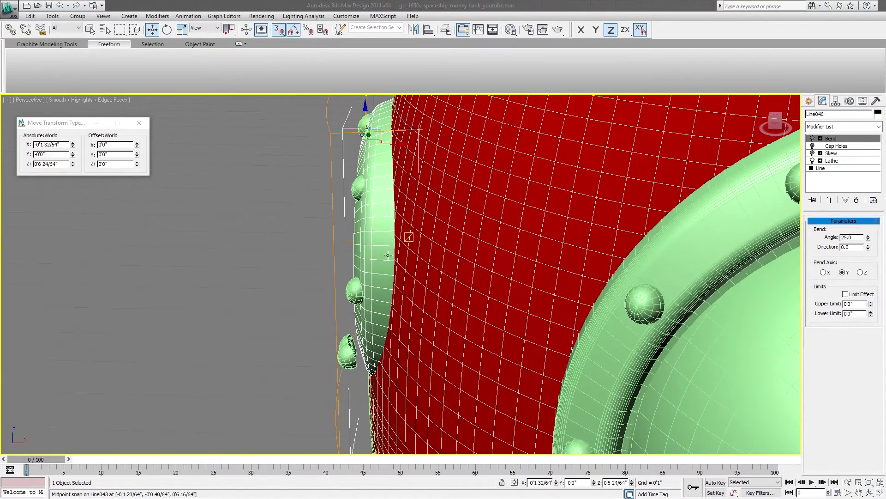
{"action": "middle_click_drag", "start_coordinate": [393, 275], "coordinate": [438, 300], "text": "alt"}
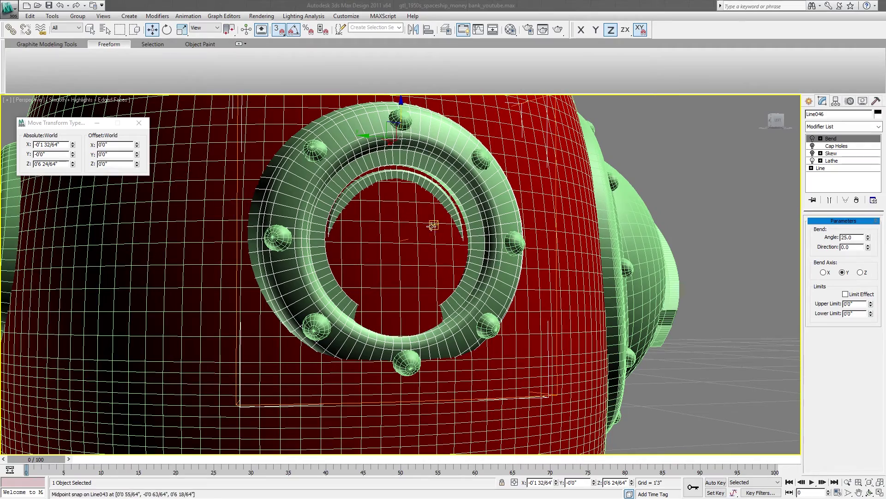
{"action": "middle_click_drag", "start_coordinate": [406, 281], "coordinate": [380, 269], "text": "alt"}
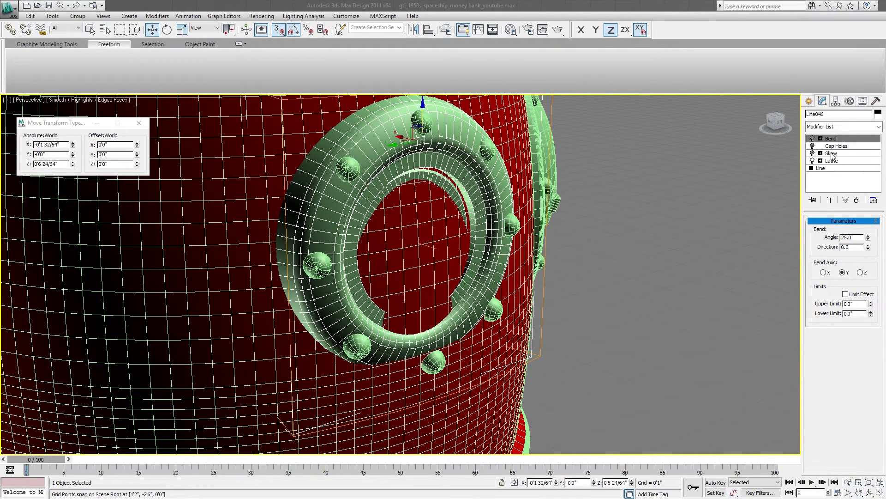
{"action": "middle_click_drag", "start_coordinate": [443, 215], "coordinate": [508, 217], "text": "alt"}
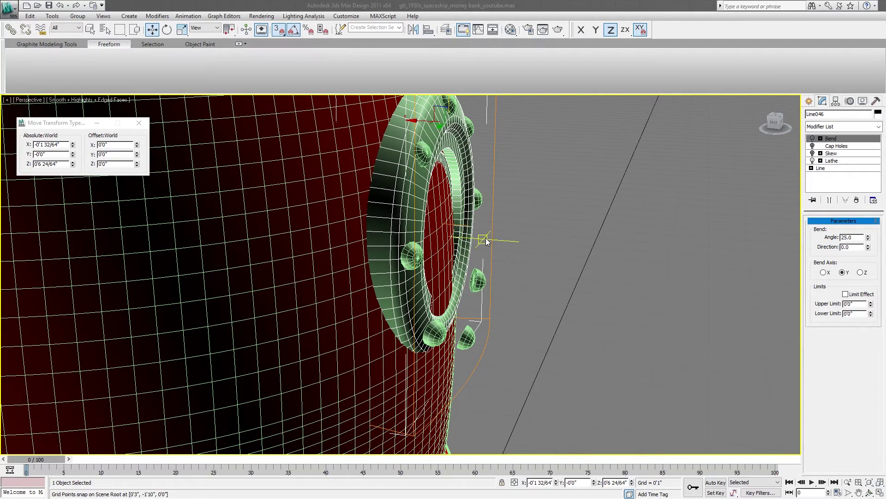
Select the porthole's Skew modifier and turn it off and on repeatedly to compare how the frame tilts against the hull
{"action": "middle_click_drag", "start_coordinate": [476, 265], "coordinate": [382, 317], "text": "alt"}
{"action": "left_click", "coordinate": [846, 154]}
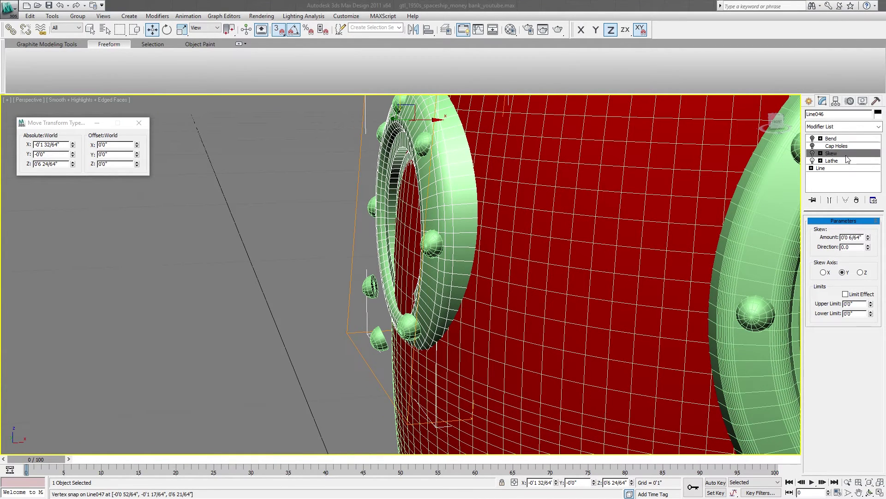
{"action": "middle_click_drag", "start_coordinate": [424, 280], "coordinate": [432, 284], "text": "alt"}
{"action": "left_click", "coordinate": [813, 153]}
{"action": "left_click", "coordinate": [813, 153]}
{"action": "left_click", "coordinate": [813, 153]}
{"action": "left_click", "coordinate": [813, 153]}
{"action": "left_click", "coordinate": [813, 154]}
{"action": "left_click", "coordinate": [812, 154]}
Compare the porthole with and without Skew in the front view and try a different skew amount
{"action": "middle_click_drag", "start_coordinate": [445, 169], "coordinate": [422, 203]}
{"action": "key", "text": "f"}
{"action": "key", "text": "z"}
{"action": "middle_click_drag", "start_coordinate": [520, 297], "coordinate": [478, 238]}
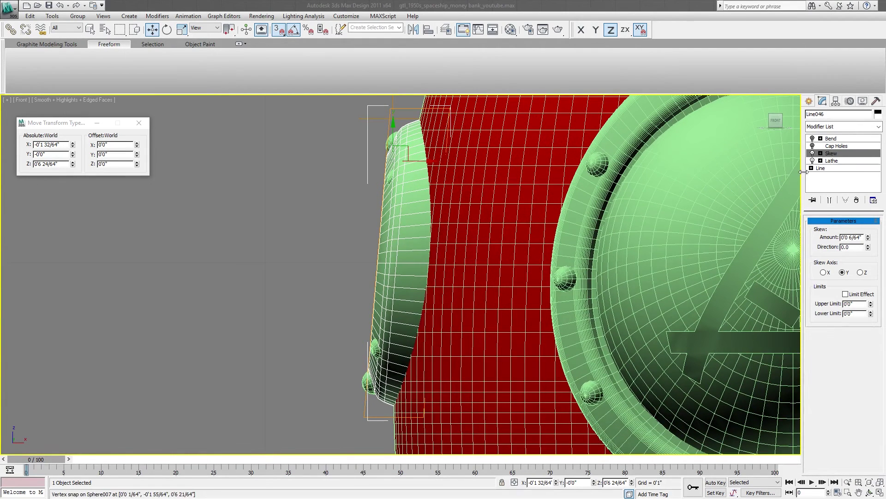
{"action": "left_click", "coordinate": [811, 155]}
{"action": "left_click", "coordinate": [812, 155]}
{"action": "mouse_move", "coordinate": [870, 240]}
{"action": "left_mouse_down"}
{"action": "mouse_move", "coordinate": [865, 230]}
{"action": "mouse_move", "coordinate": [861, 238]}
{"action": "mouse_move", "coordinate": [857, 194]}
{"action": "mouse_move", "coordinate": [859, 231]}
{"action": "left_mouse_up"}
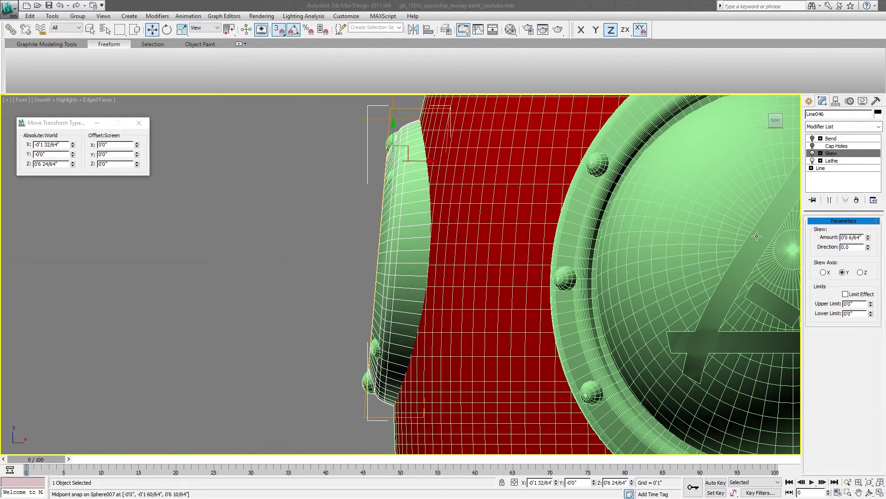
Deselect and reselect the porthole, examining its frame against the hull in perspective from several angles
{"action": "left_click", "coordinate": [304, 243]}
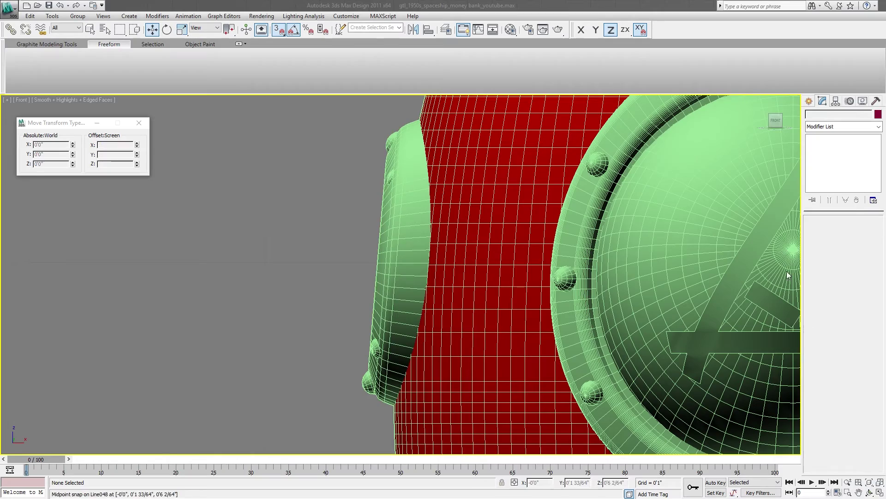
{"action": "left_click", "coordinate": [408, 235]}
{"action": "middle_click_drag", "start_coordinate": [408, 235], "coordinate": [389, 225]}
{"action": "key", "text": "p"}
{"action": "middle_click_drag", "start_coordinate": [338, 201], "coordinate": [394, 237]}
{"action": "middle_click_drag", "start_coordinate": [491, 303], "coordinate": [486, 286]}
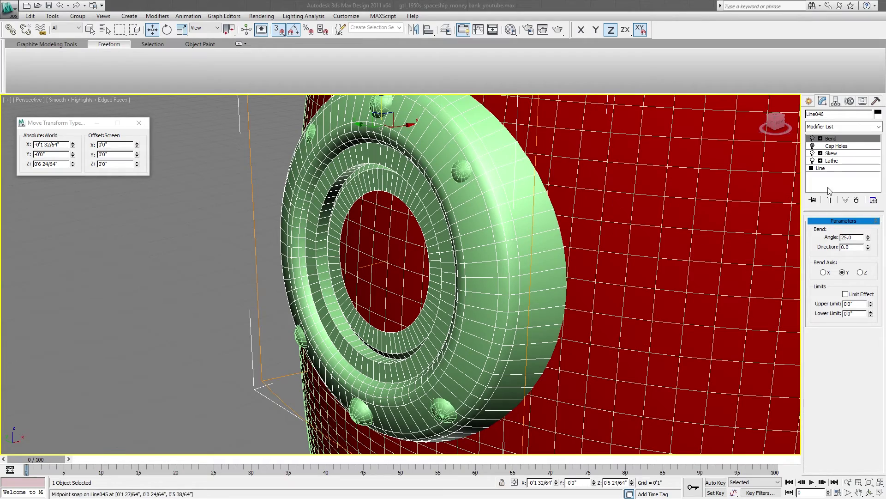
{"action": "middle_click_drag", "start_coordinate": [450, 327], "coordinate": [386, 323], "text": "alt"}
{"action": "middle_click_drag", "start_coordinate": [507, 360], "coordinate": [505, 359], "text": "alt"}
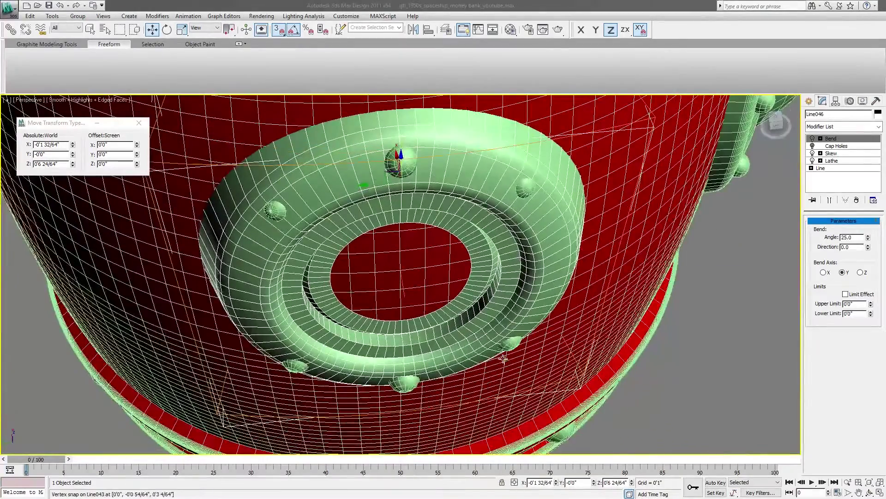
Examine from the top how the bent porthole frame follows the round hull
{"action": "key", "text": "t"}
{"action": "key", "text": "z"}
{"action": "middle_click_drag", "start_coordinate": [480, 313], "coordinate": [471, 253]}
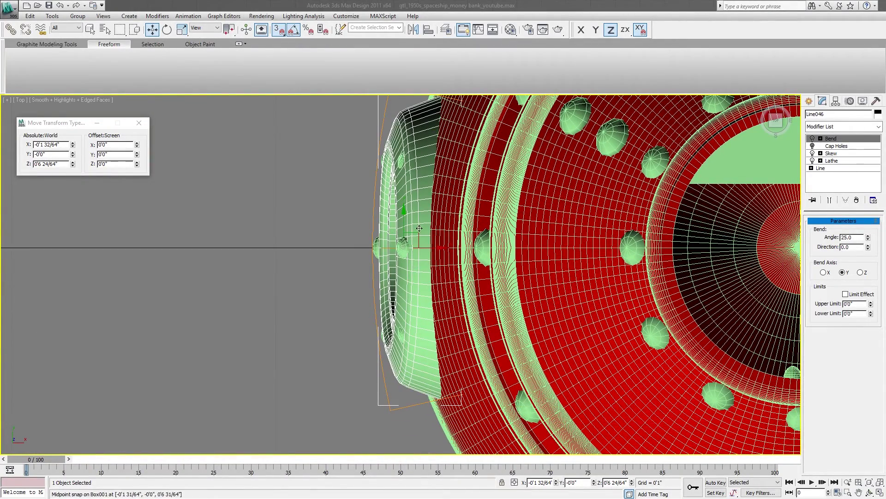
{"action": "middle_click_drag", "start_coordinate": [415, 224], "coordinate": [398, 280]}
{"action": "middle_click_drag", "start_coordinate": [398, 339], "coordinate": [375, 291]}
{"action": "scroll", "coordinate": [259, 286], "scroll_direction": "down", "scroll_amount": 3}
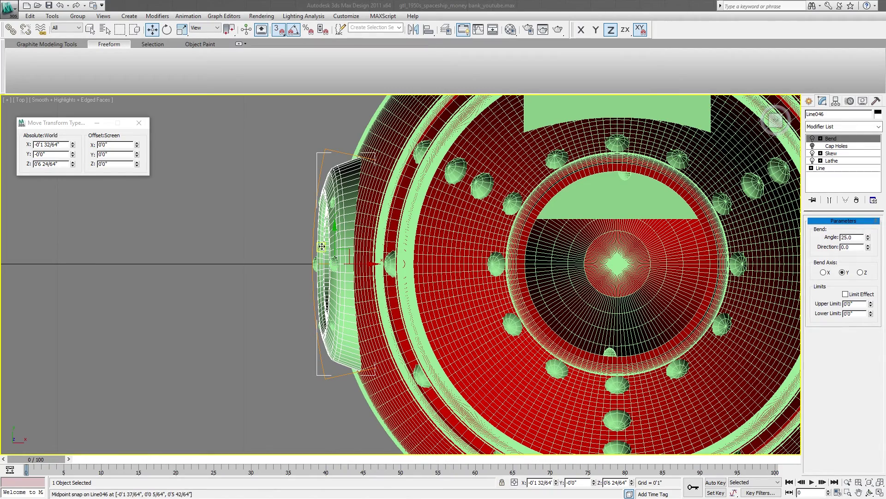
Isolate the porthole frame in the perspective view and turn it to show its open centre
{"action": "key", "text": "p"}
{"action": "key", "text": "z"}
{"action": "middle_click_drag", "start_coordinate": [323, 243], "coordinate": [366, 182], "text": "alt"}
{"action": "right_click", "coordinate": [366, 182]}
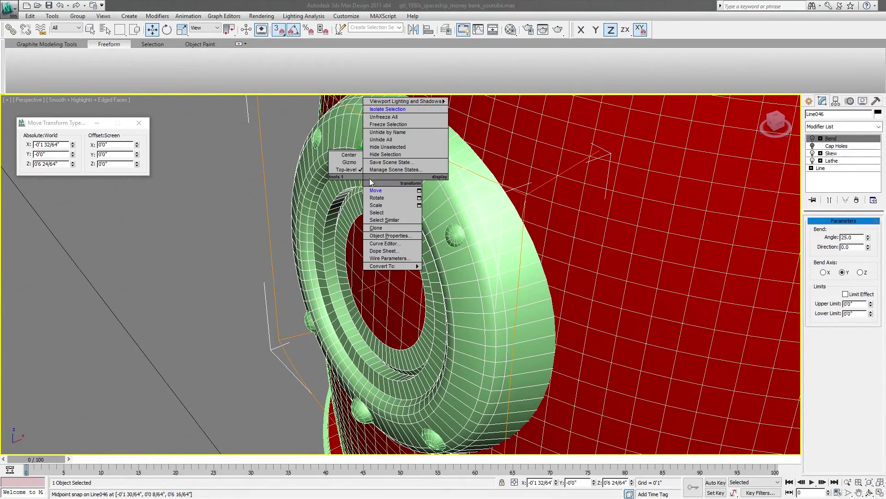
{"action": "left_click", "coordinate": [385, 105]}
{"action": "middle_click_drag", "start_coordinate": [420, 304], "coordinate": [371, 256], "text": "alt"}
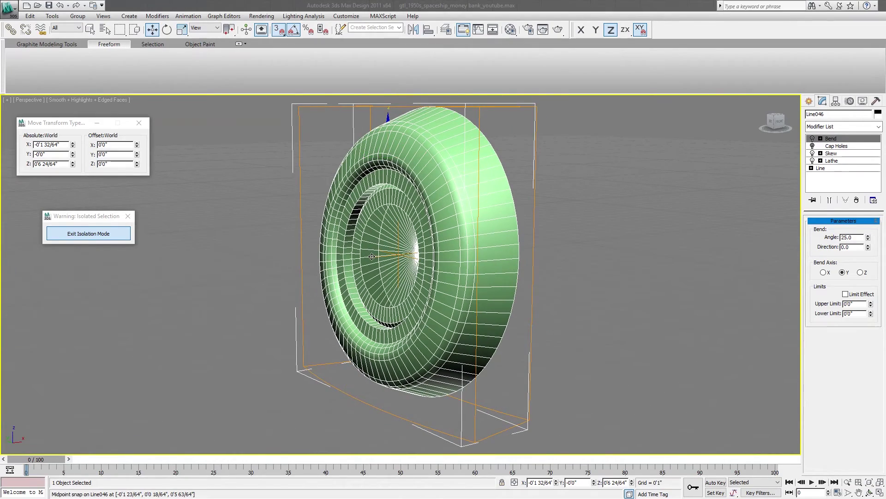
Turn on the porthole's Cap Holes modifier to close its central opening
{"action": "left_click", "coordinate": [837, 146]}
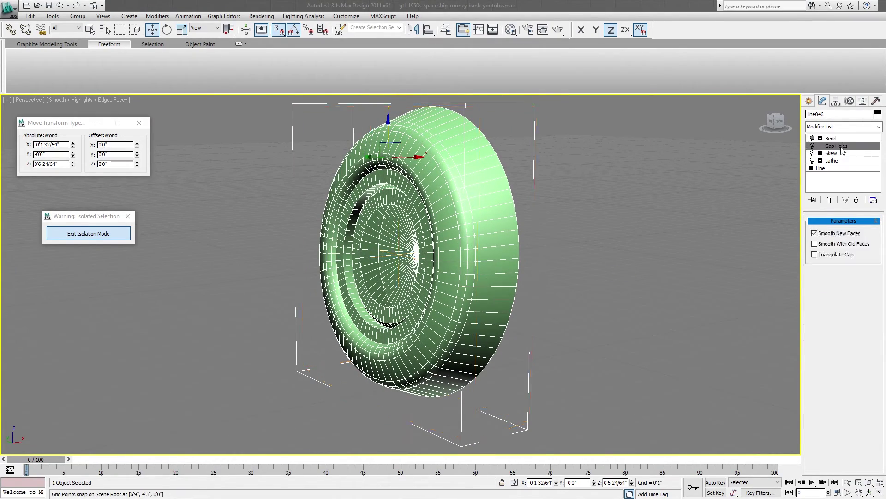
{"action": "left_click", "coordinate": [813, 146]}
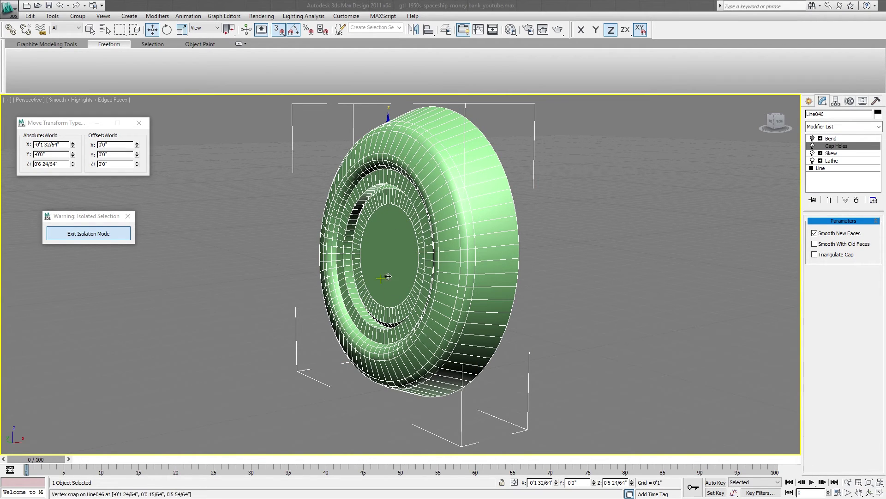
{"action": "middle_click_drag", "start_coordinate": [387, 275], "coordinate": [363, 263], "text": "alt"}
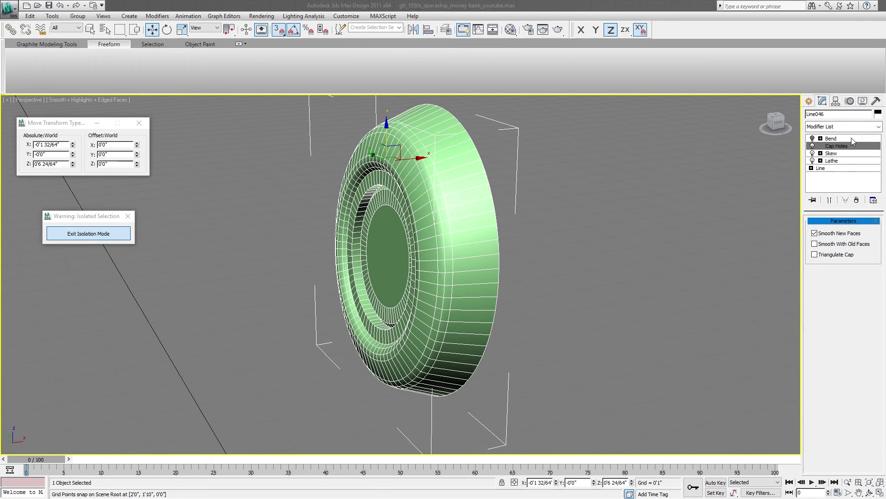
Try a different Bend angle on the isolated porthole and undo the change
{"action": "left_click", "coordinate": [836, 139]}
{"action": "left_click", "coordinate": [813, 139]}
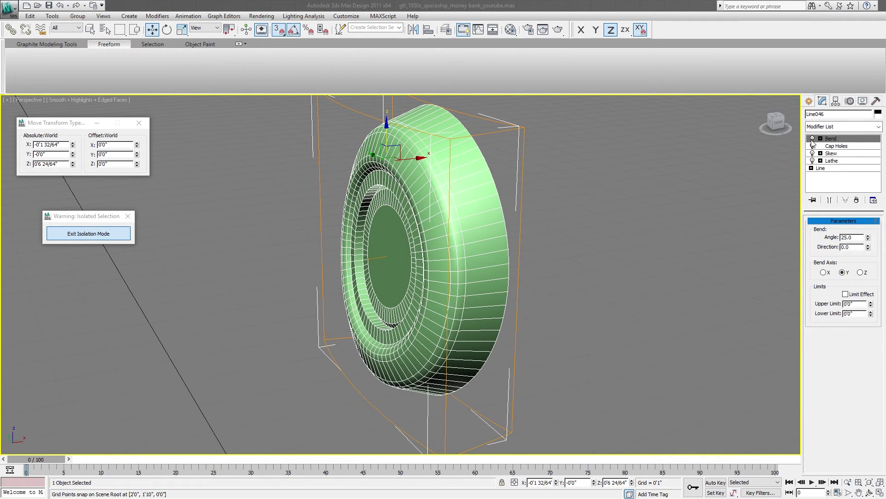
{"action": "middle_click_drag", "start_coordinate": [613, 222], "coordinate": [561, 284], "text": "alt"}
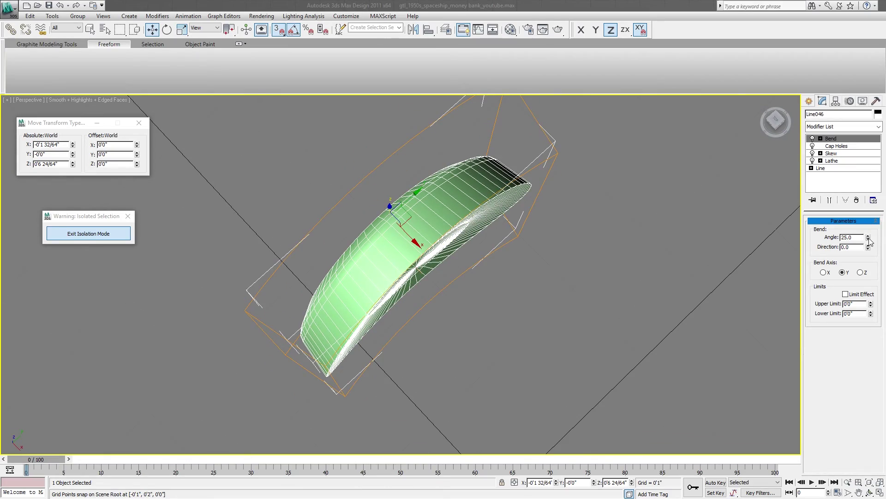
{"action": "left_click_drag", "start_coordinate": [868, 239], "coordinate": [848, 116]}
{"action": "key", "text": "ctrl+z"}
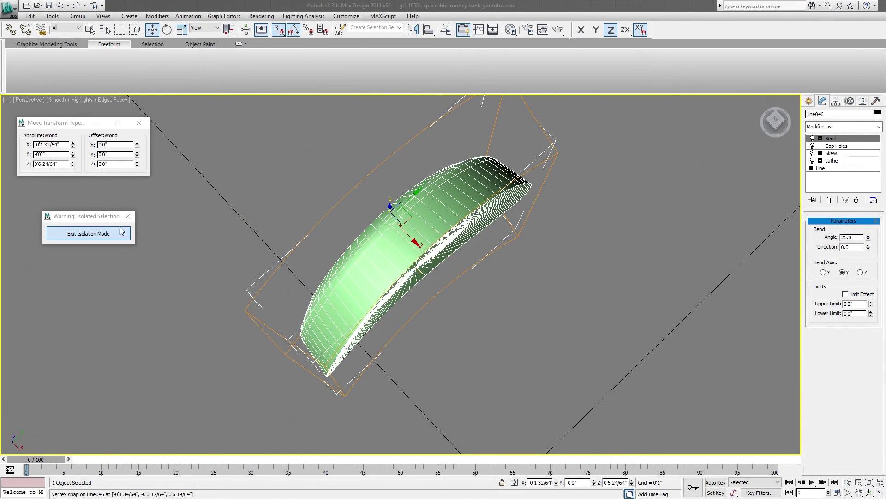
Exit isolation and toggle the Bend modifier off and on in the top view to compare the porthole's fit
{"action": "left_click", "coordinate": [105, 233]}
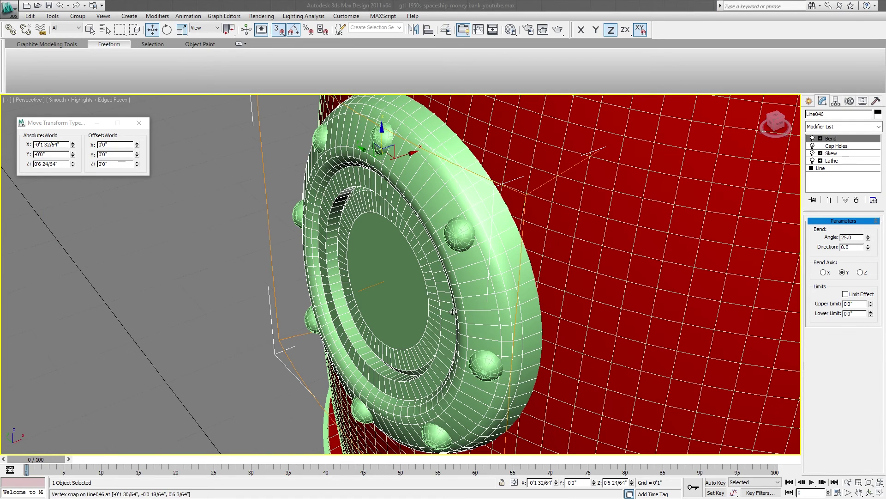
{"action": "key", "text": "t"}
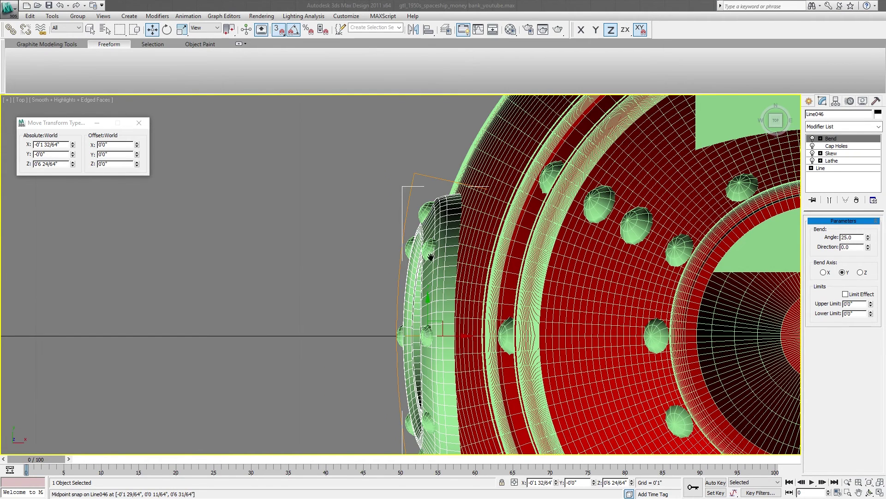
{"action": "middle_click_drag", "start_coordinate": [449, 209], "coordinate": [430, 153]}
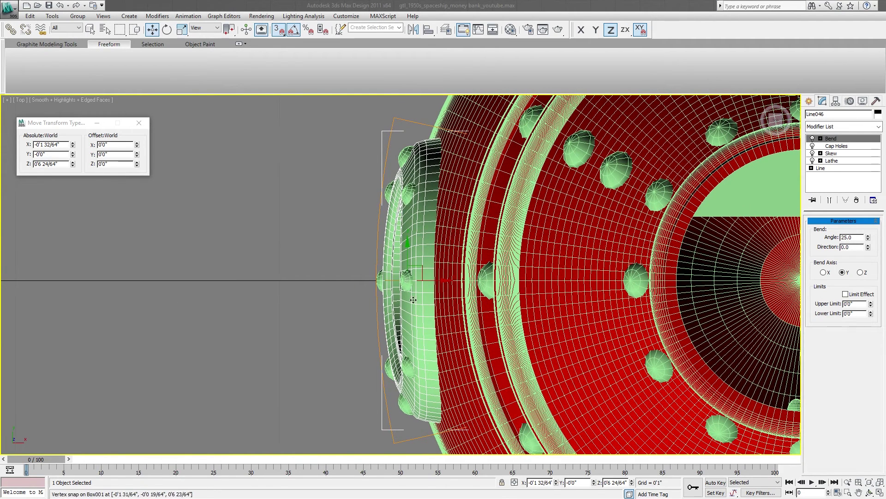
{"action": "middle_click_drag", "start_coordinate": [412, 220], "coordinate": [380, 236]}
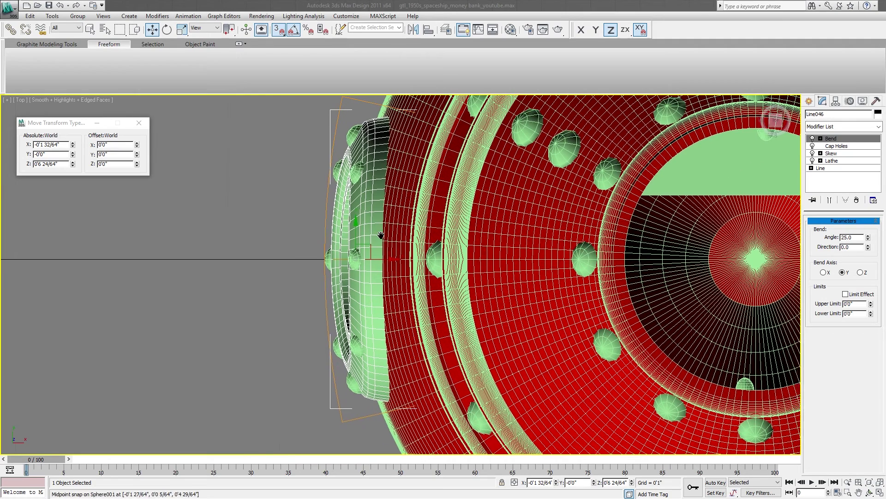
{"action": "left_click", "coordinate": [813, 138]}
{"action": "left_click", "coordinate": [813, 138]}
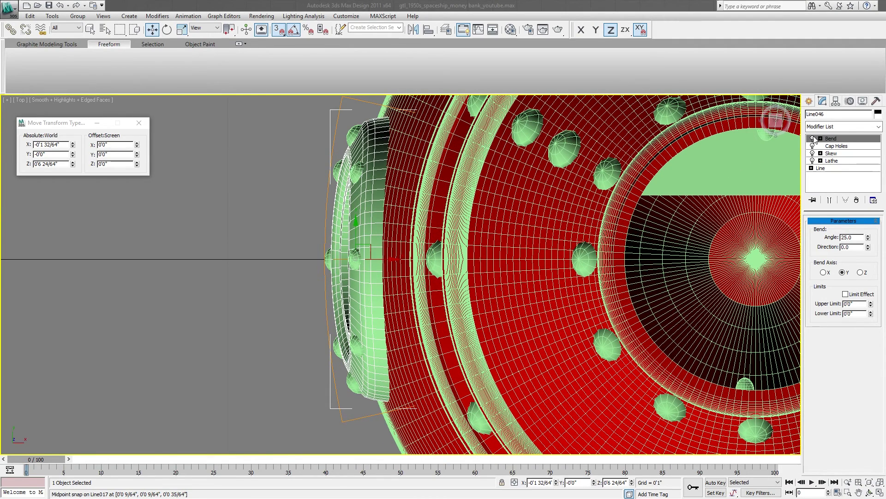
Try a Bend angle of 42.0 and a different Skew amount on the porthole
{"action": "left_click_drag", "start_coordinate": [871, 238], "coordinate": [869, 222]}
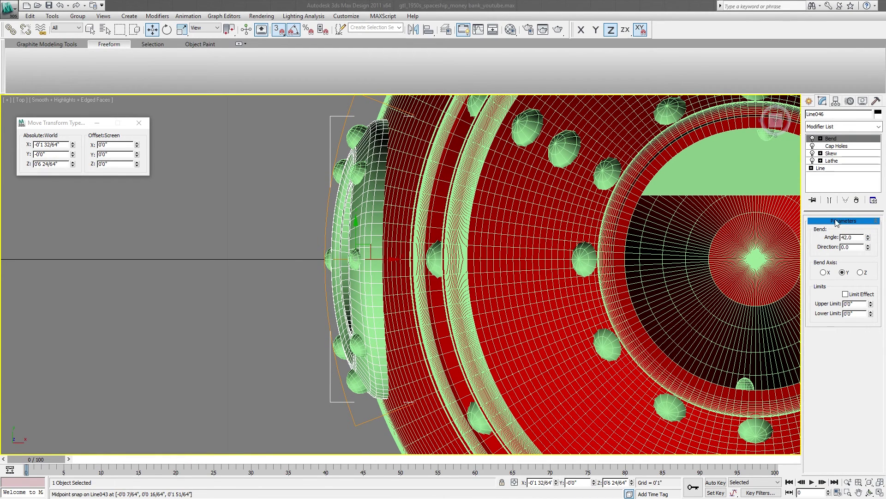
{"action": "left_click", "coordinate": [832, 153]}
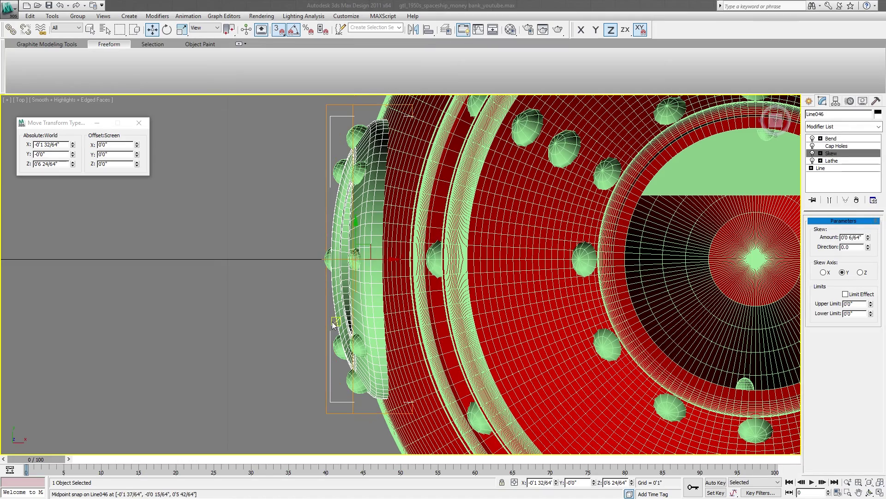
{"action": "middle_click_drag", "start_coordinate": [333, 325], "coordinate": [353, 247], "text": "alt"}
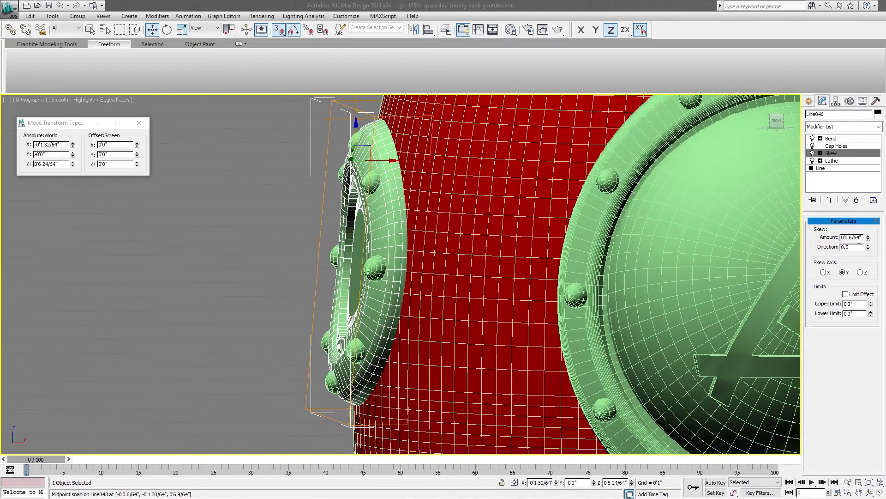
{"action": "mouse_move", "coordinate": [868, 238]}
{"action": "left_mouse_down"}
{"action": "mouse_move", "coordinate": [867, 227]}
{"action": "mouse_move", "coordinate": [868, 247]}
{"action": "mouse_move", "coordinate": [858, 213]}
{"action": "mouse_move", "coordinate": [860, 238]}
{"action": "left_mouse_up"}
Clear the selection, show the whole model, and reselect the side porthole for a close look
{"action": "key", "text": "ctrl+d"}
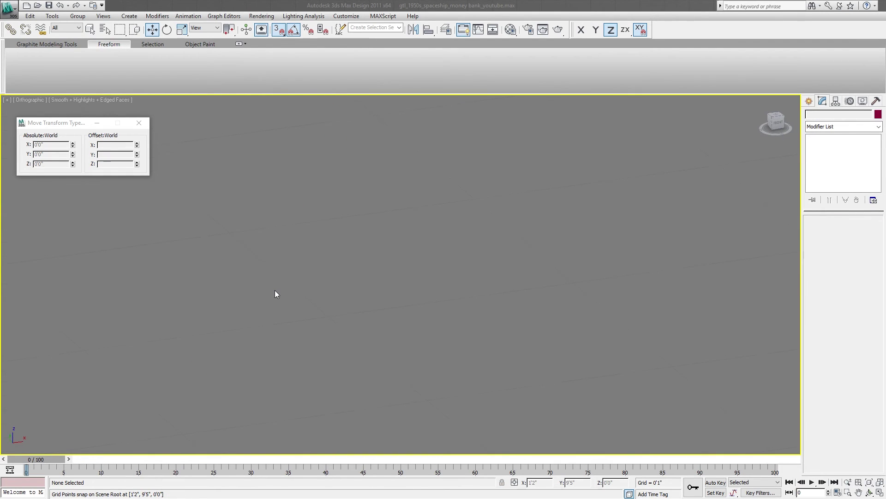
{"action": "key", "text": "z"}
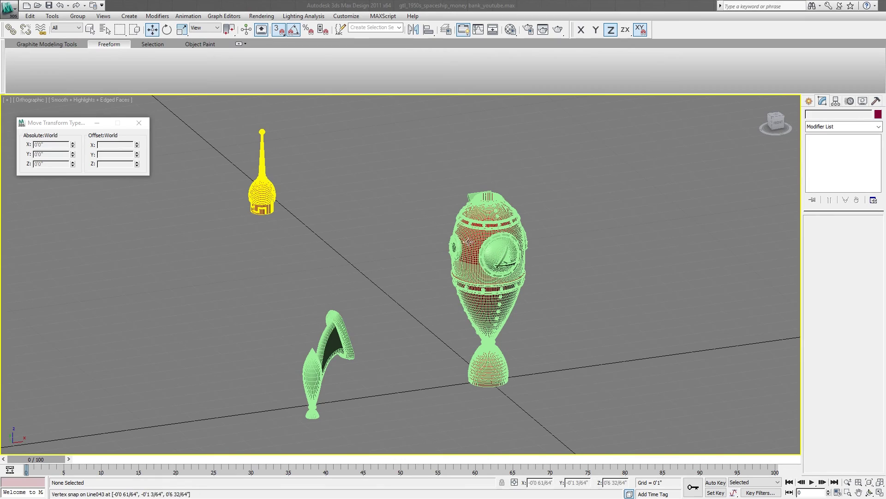
{"action": "left_click", "coordinate": [456, 246]}
{"action": "key", "text": "z"}
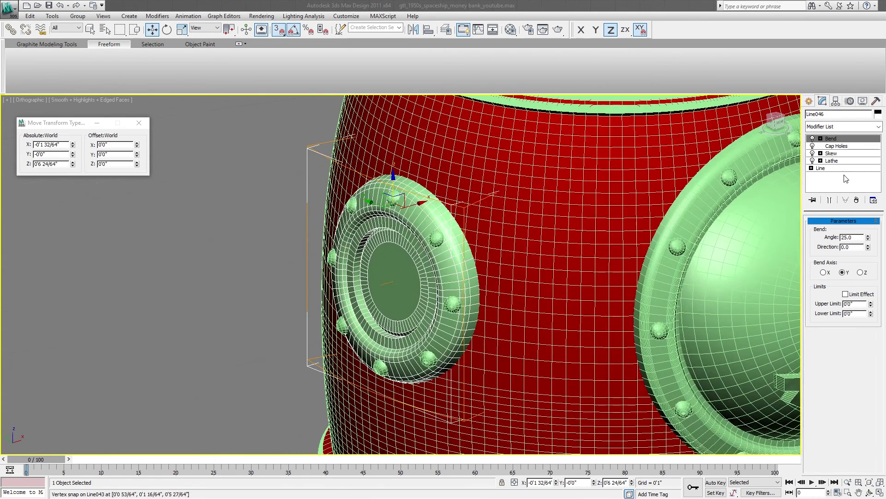
{"action": "middle_click_drag", "start_coordinate": [439, 294], "coordinate": [439, 284]}
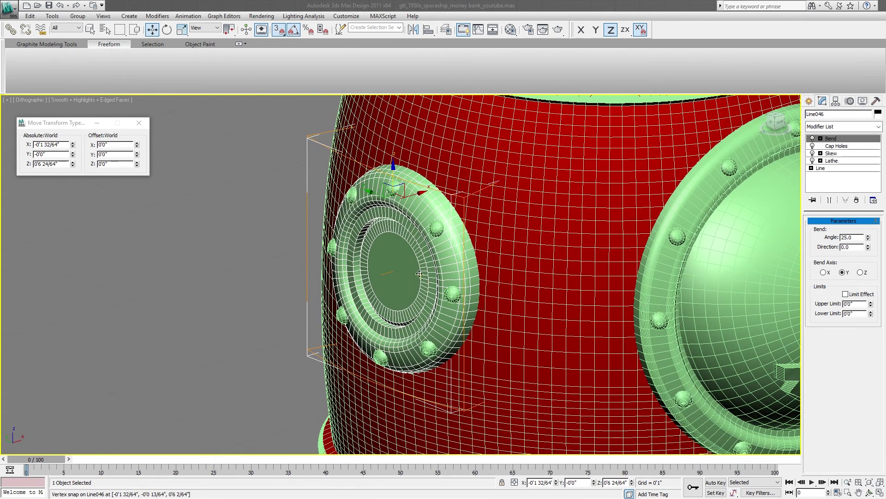